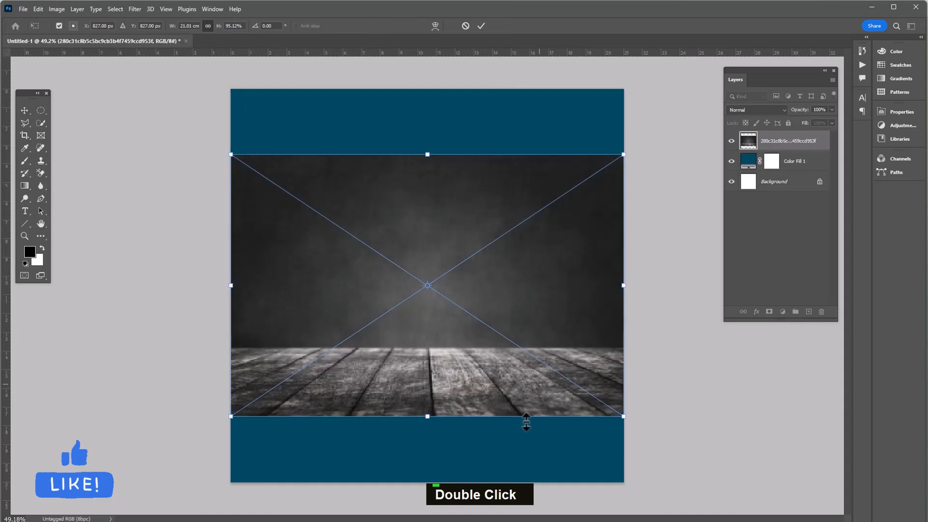
# Stretch the placed wall-and-wooden-floor image to cover the whole canvas, about 26.88 cm wide, and set its blend mode to Overlay
pyautogui.moveTo(427, 416); pyautogui.dragTo(427, 487)
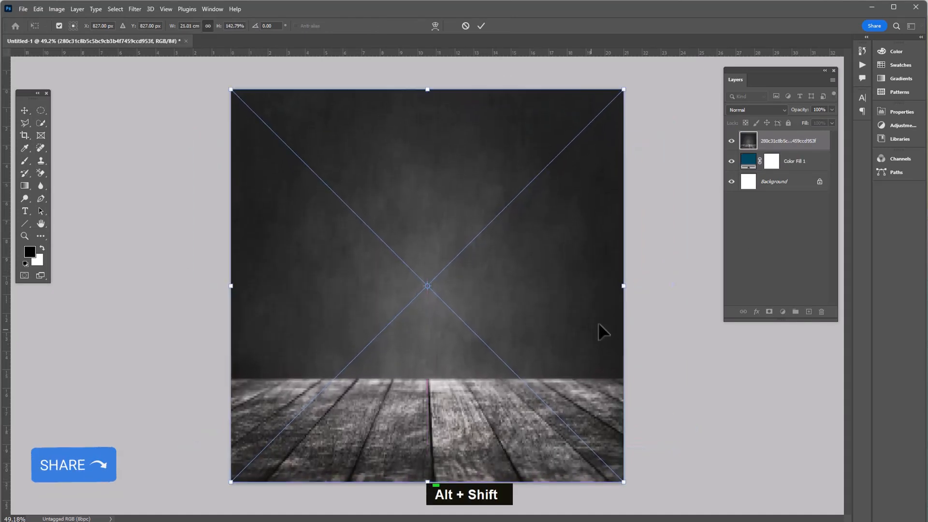
pyautogui.moveTo(625, 285); pyautogui.dragTo(678, 286)
pyautogui.click(481, 25)
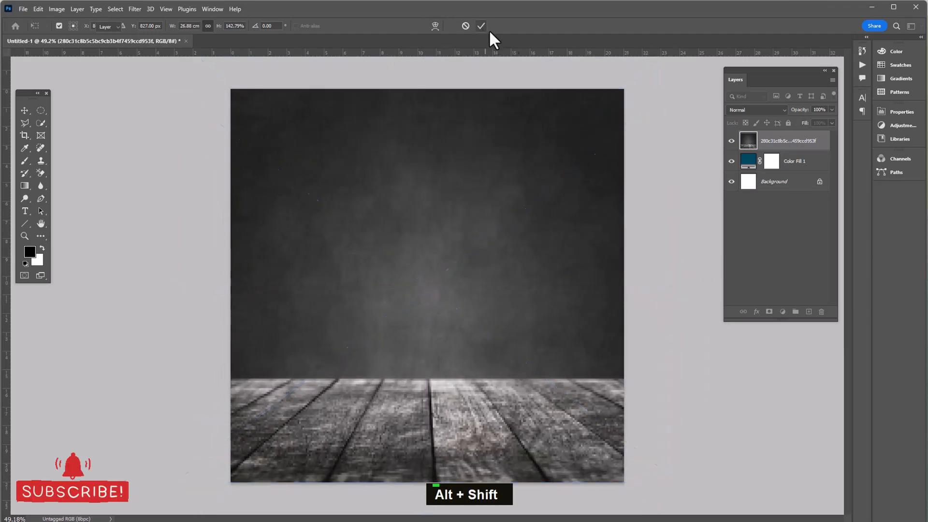
pyautogui.click(767, 109)
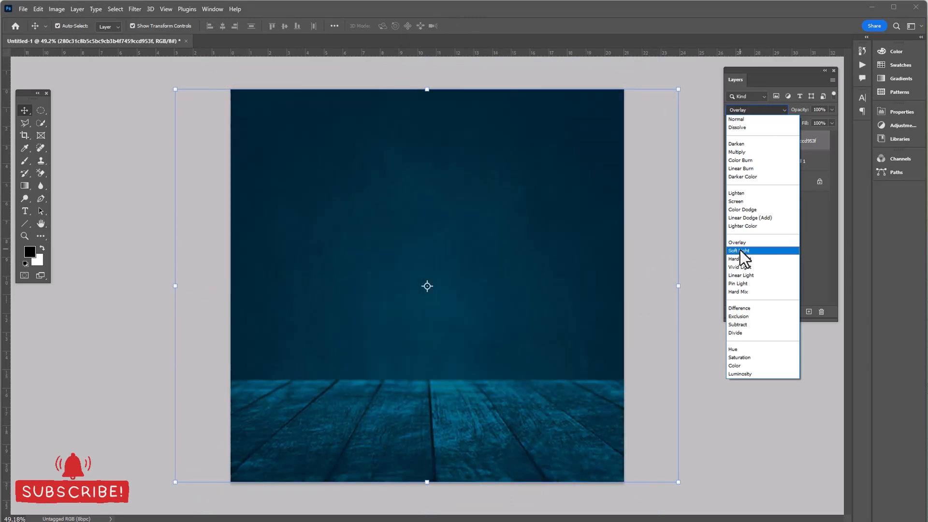
pyautogui.click(740, 243)
pyautogui.click(116, 151)
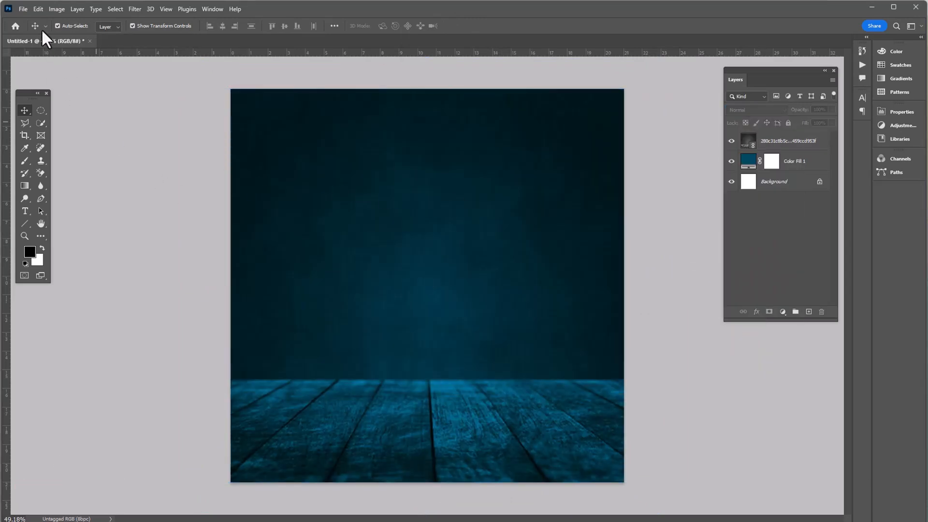
# Place the blue sunburst image, align it with the canvas top and stretch it down to the edge of the wooden floor
pyautogui.click(22, 8)
pyautogui.click(51, 231)
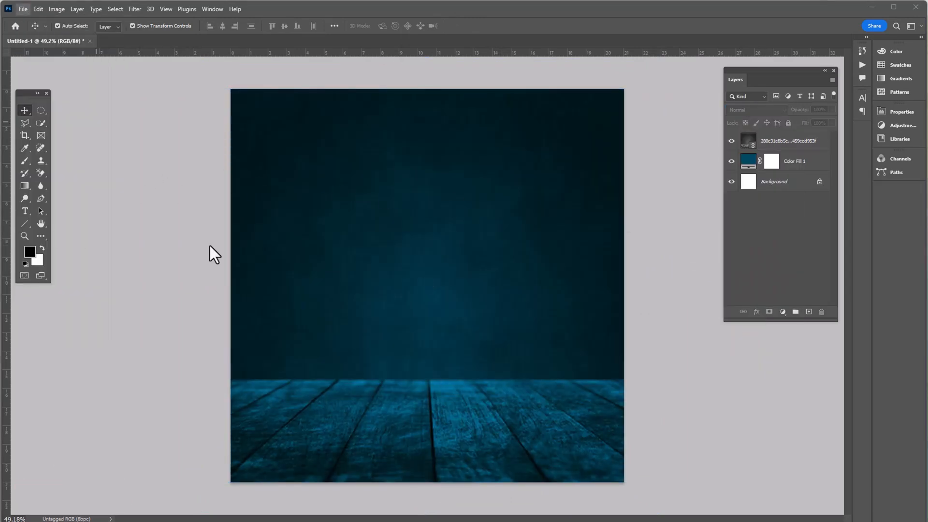
pyautogui.doubleClick(129, 90)
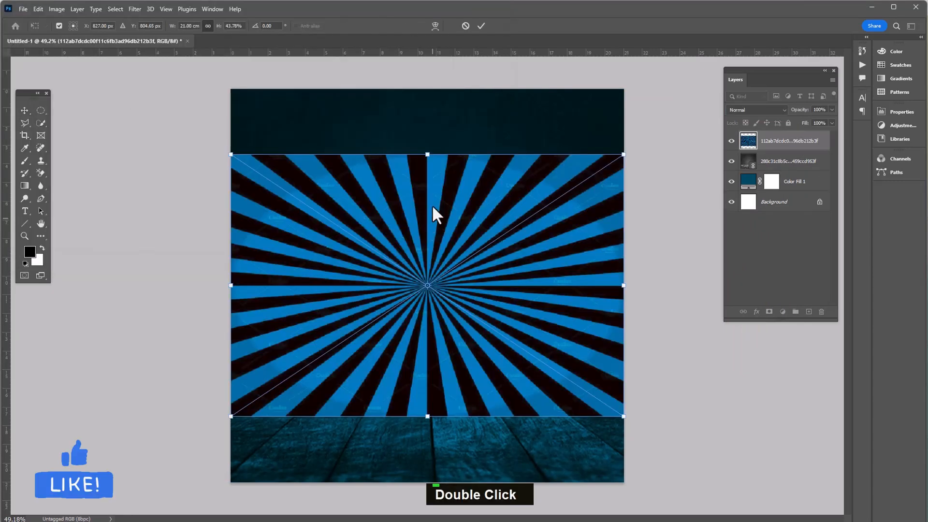
pyautogui.moveTo(431, 205); pyautogui.dragTo(431, 156)
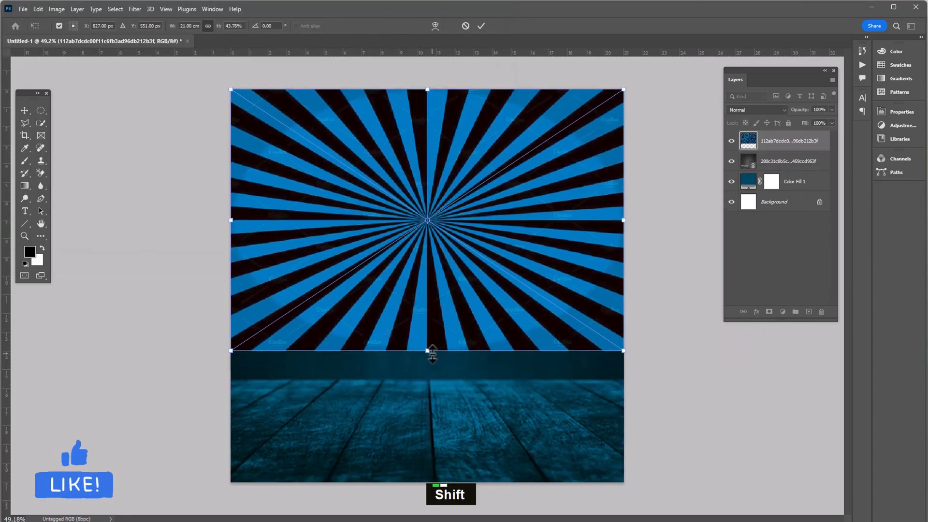
pyautogui.moveTo(428, 351); pyautogui.dragTo(434, 380)
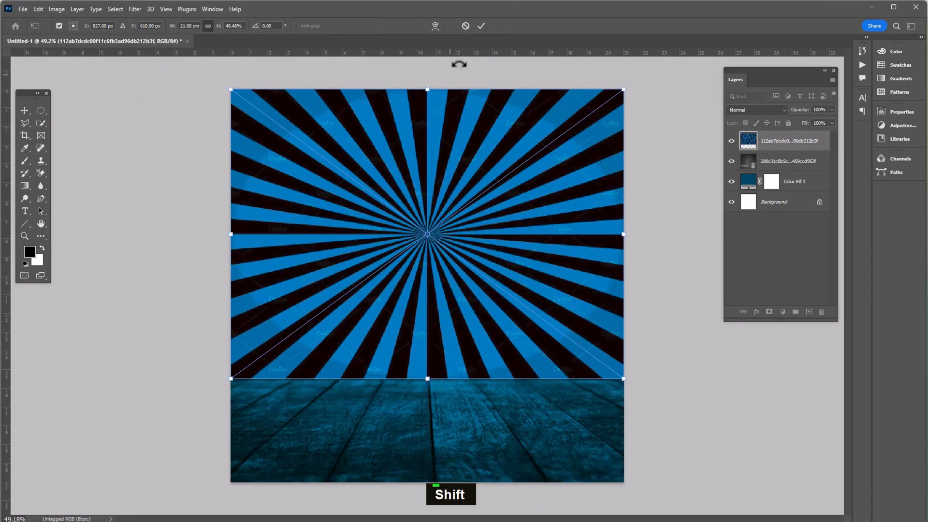
pyautogui.click(478, 24)
# Set the sunburst layer's blend mode to Color Dodge and its opacity to 11%
pyautogui.click(765, 110)
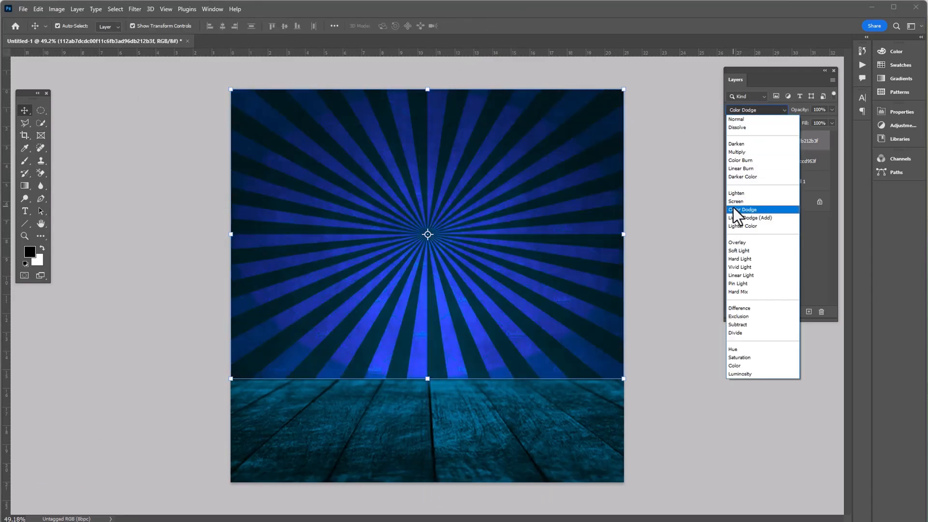
pyautogui.click(733, 209)
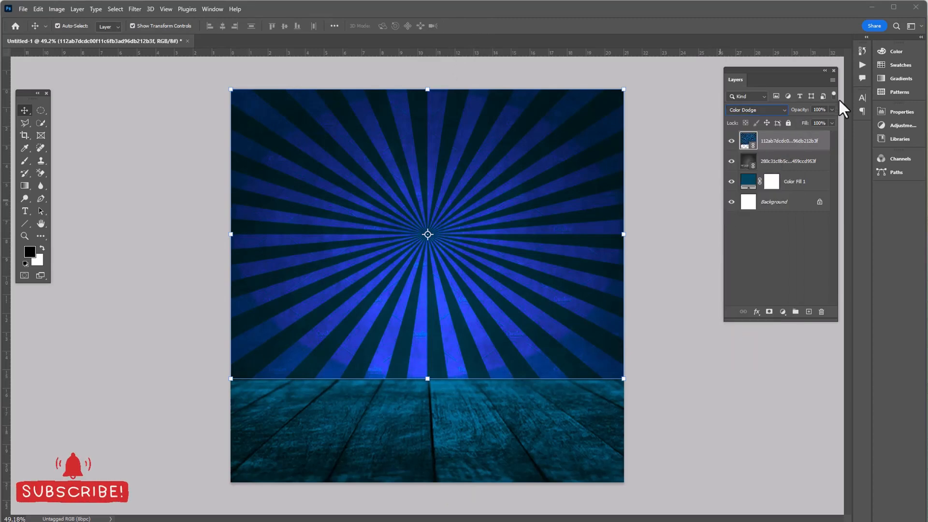
pyautogui.click(830, 110)
pyautogui.click(795, 119)
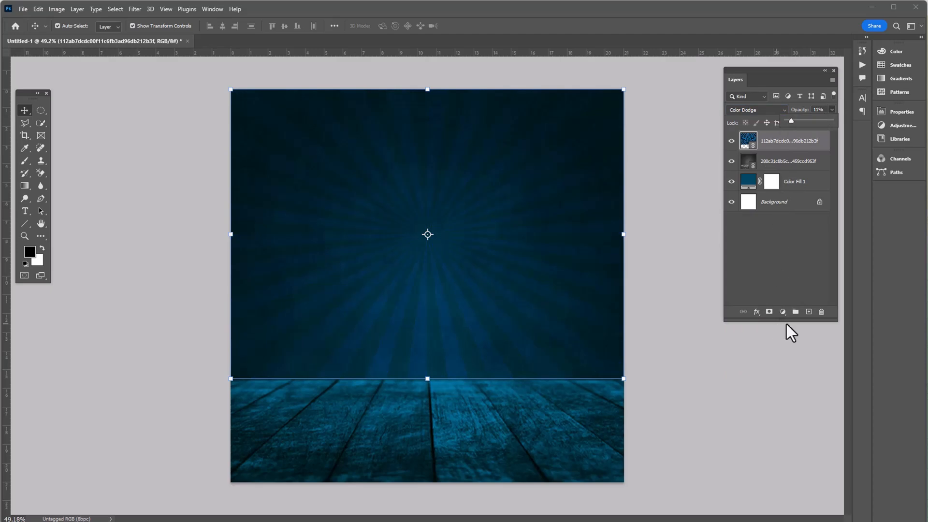
# Add a gradient fill layer above the sunburst and set the gradient's first color stop to a dark blue
pyautogui.click(783, 312)
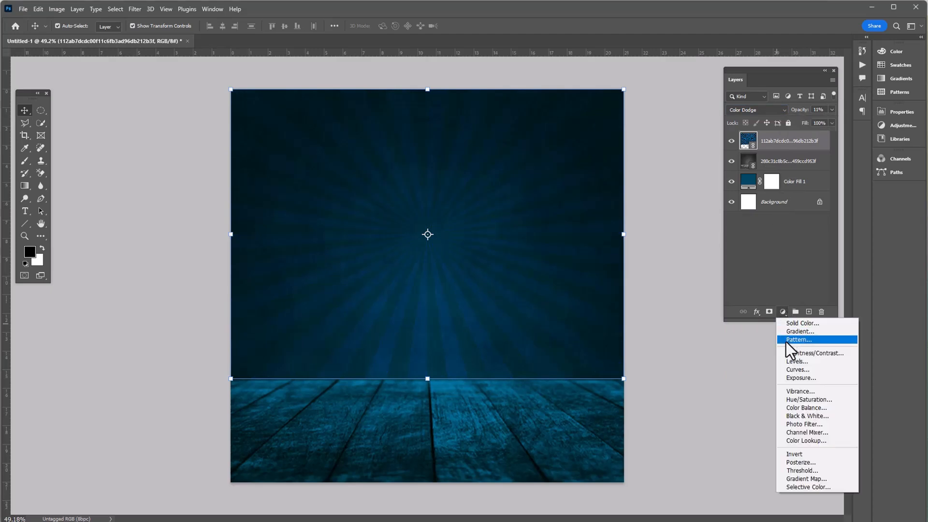
pyautogui.click(789, 333)
pyautogui.click(425, 197)
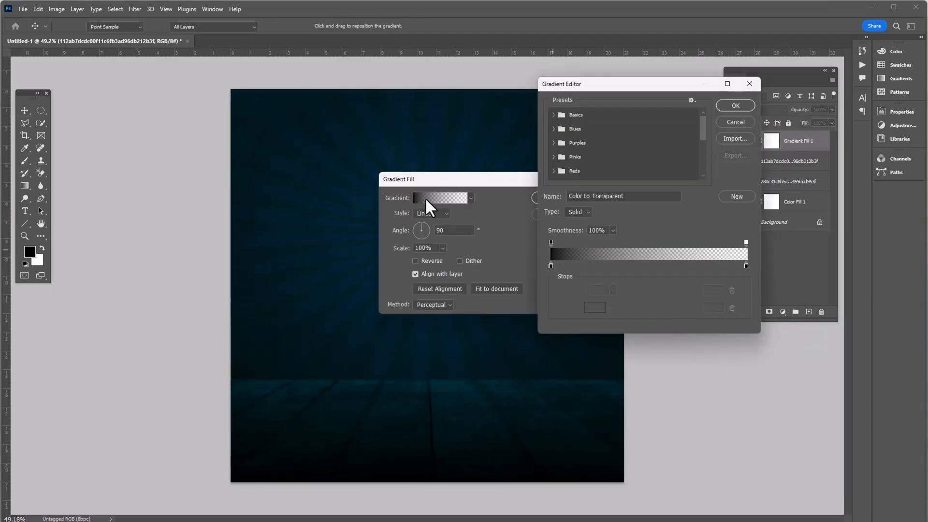
pyautogui.click(550, 265)
pyautogui.click(593, 308)
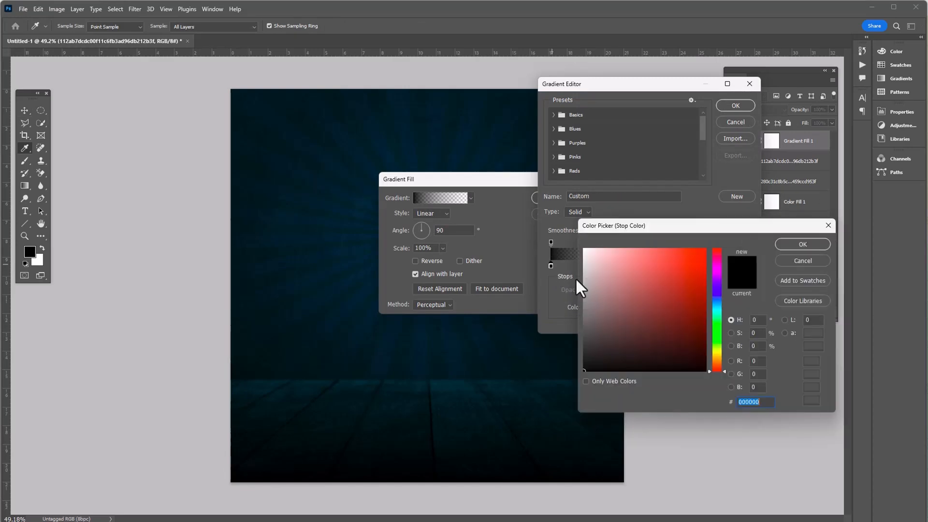
pyautogui.click(718, 295)
pyautogui.click(703, 310)
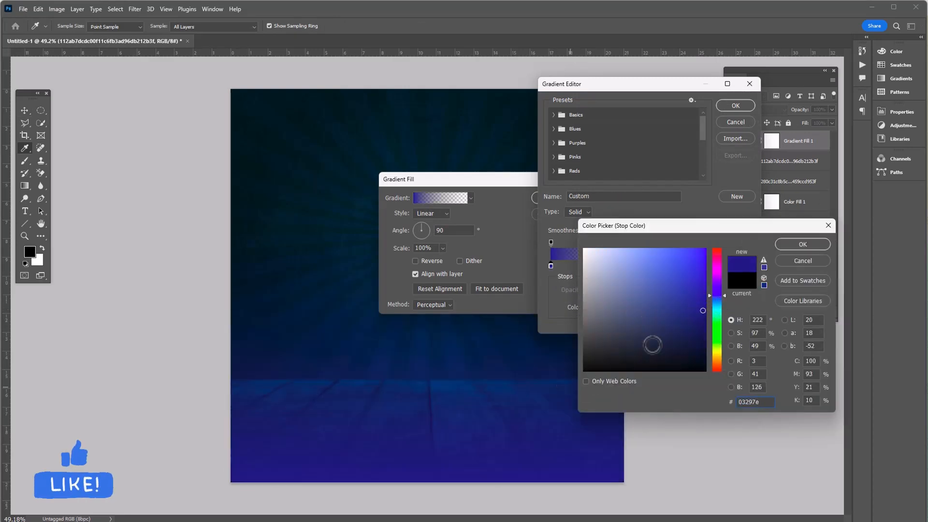
pyautogui.click(710, 297)
pyautogui.moveTo(709, 297); pyautogui.dragTo(709, 297)
pyautogui.click(693, 319)
pyautogui.click(793, 244)
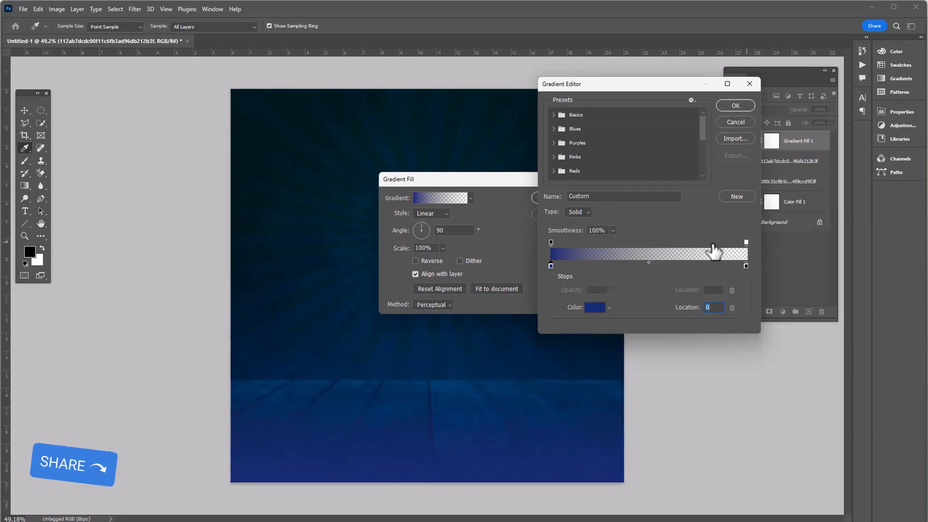
# Set the gradient's end color stop to a dark navy blue and accept the edited gradient
pyautogui.click(746, 265)
pyautogui.click(594, 307)
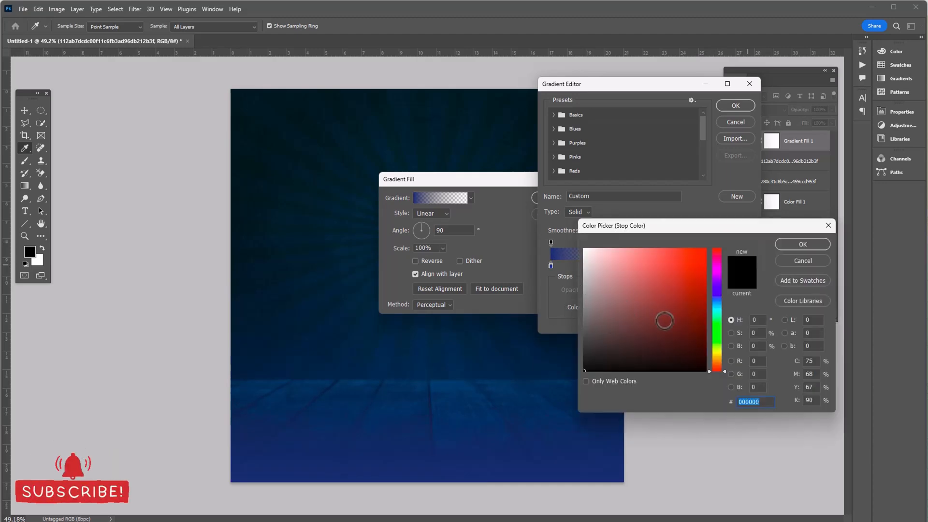
pyautogui.click(718, 299)
pyautogui.click(700, 325)
pyautogui.click(793, 240)
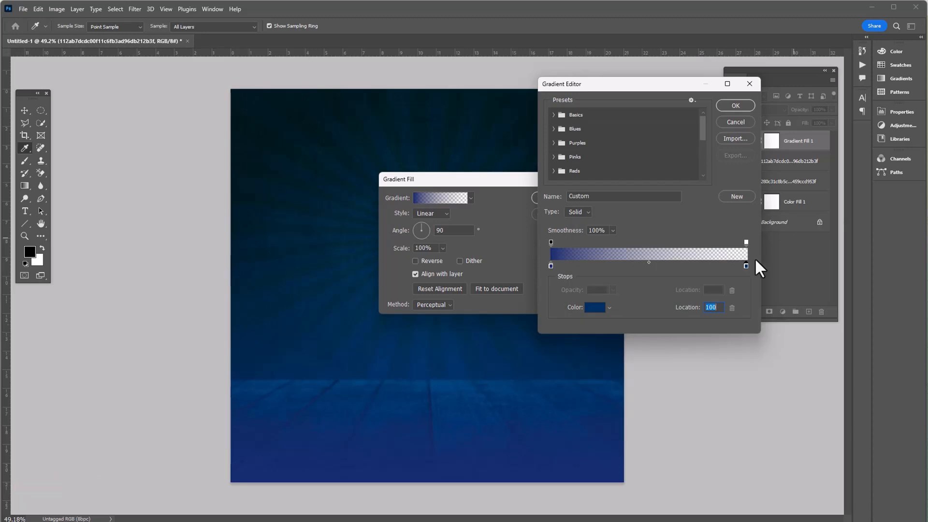
pyautogui.click(736, 106)
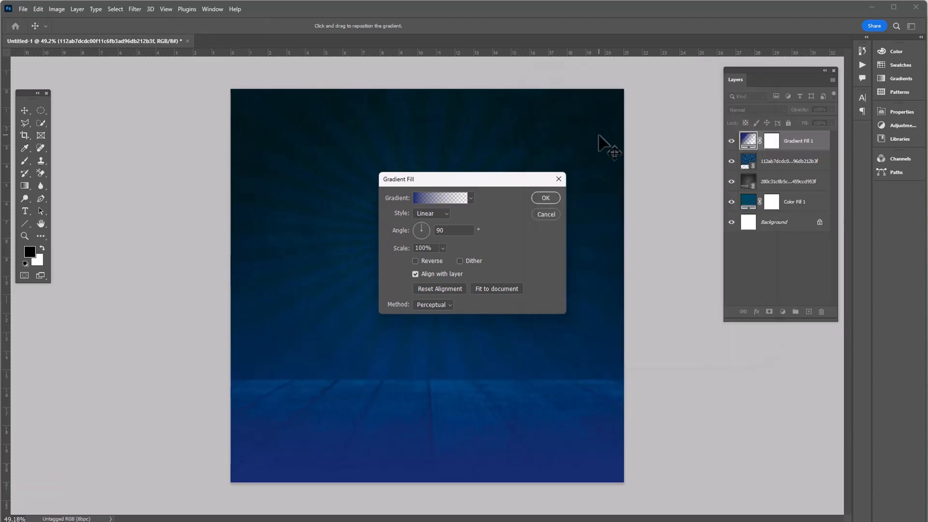
# Make the gradient fill radial and reversed, with its scale slightly above 100%
pyautogui.click(440, 213)
pyautogui.click(433, 223)
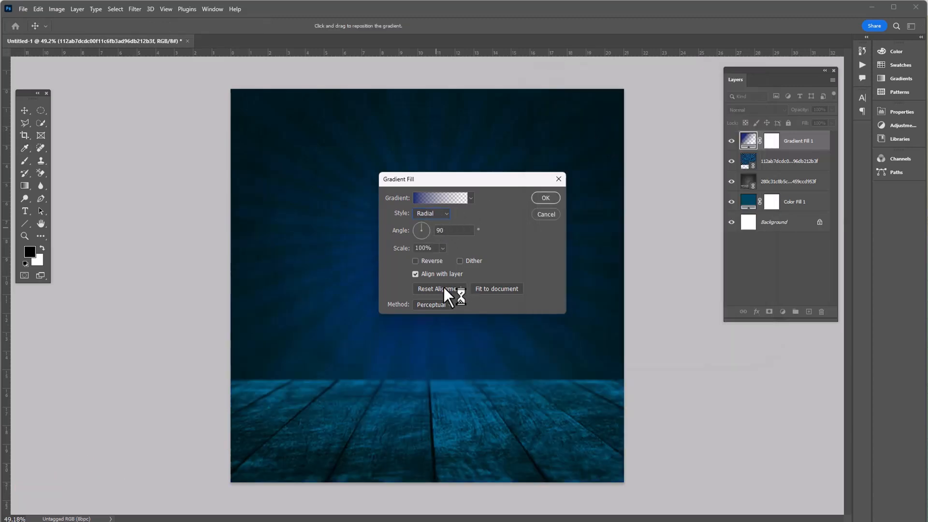
pyautogui.click(416, 261)
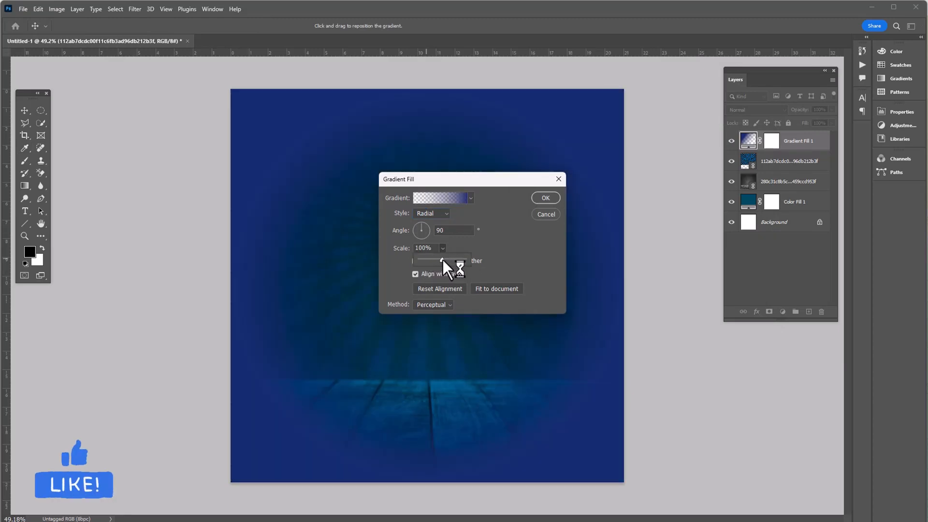
pyautogui.moveTo(442, 260); pyautogui.dragTo(446, 260)
pyautogui.click(549, 197)
# Set the gradient fill layer's blend mode to Overlay and leave all layers deselected
pyautogui.click(776, 112)
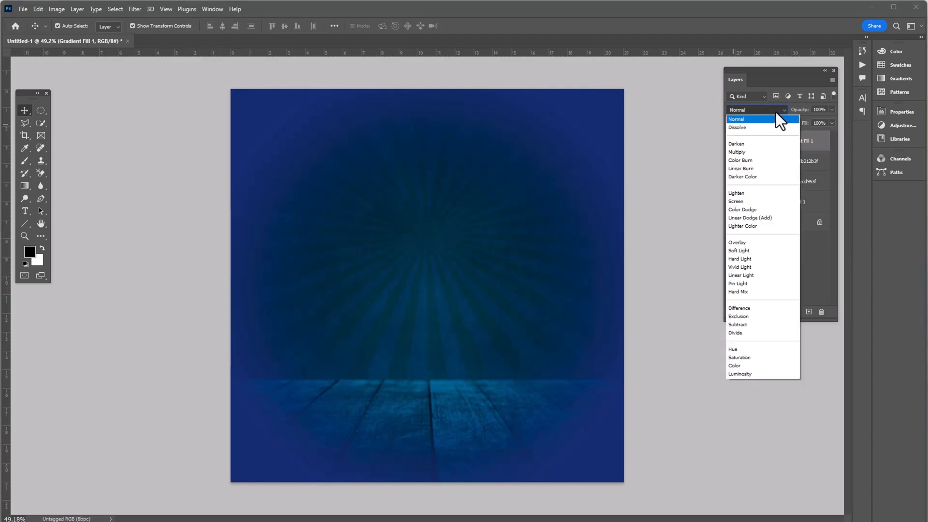
pyautogui.click(739, 245)
pyautogui.click(647, 230)
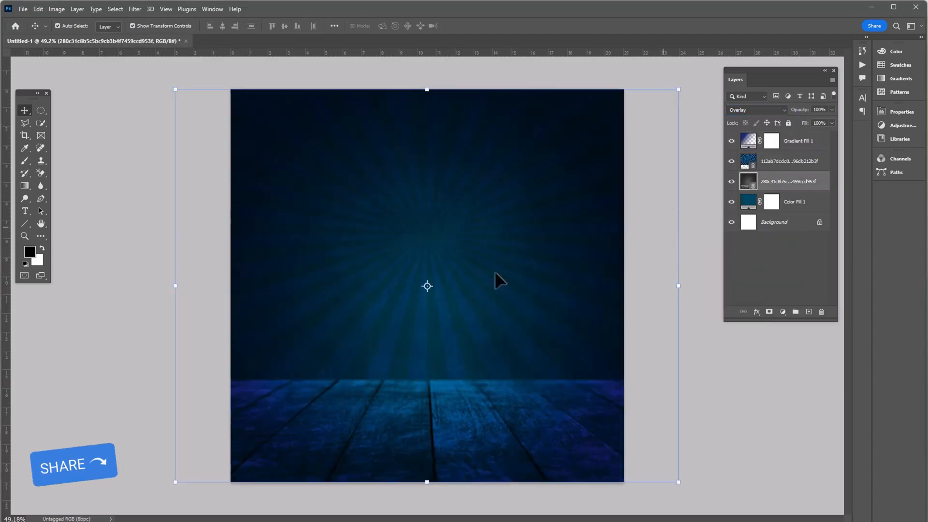
pyautogui.click(715, 403)
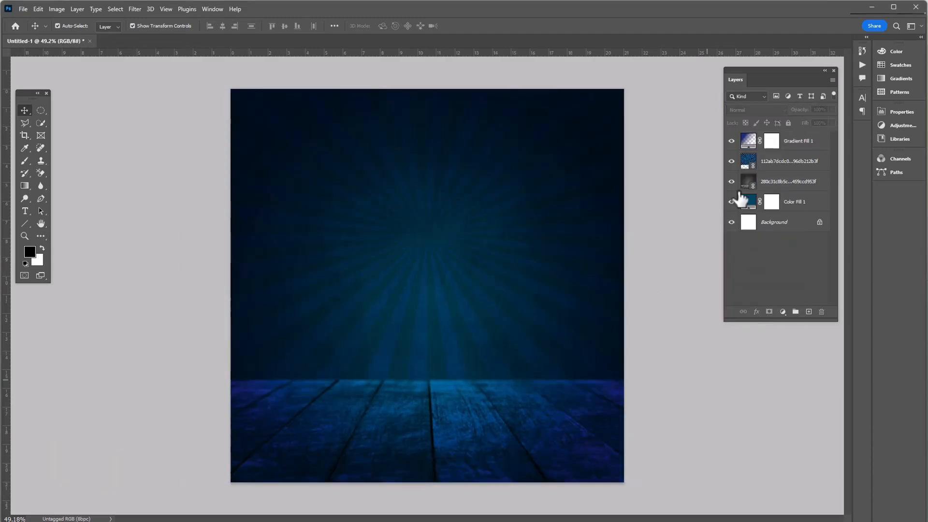
# Group the four layers above Background under the name BG and lock the group
pyautogui.click(810, 145)
pyautogui.keyDown('shift'); pyautogui.click(800, 201); pyautogui.keyUp('shift')
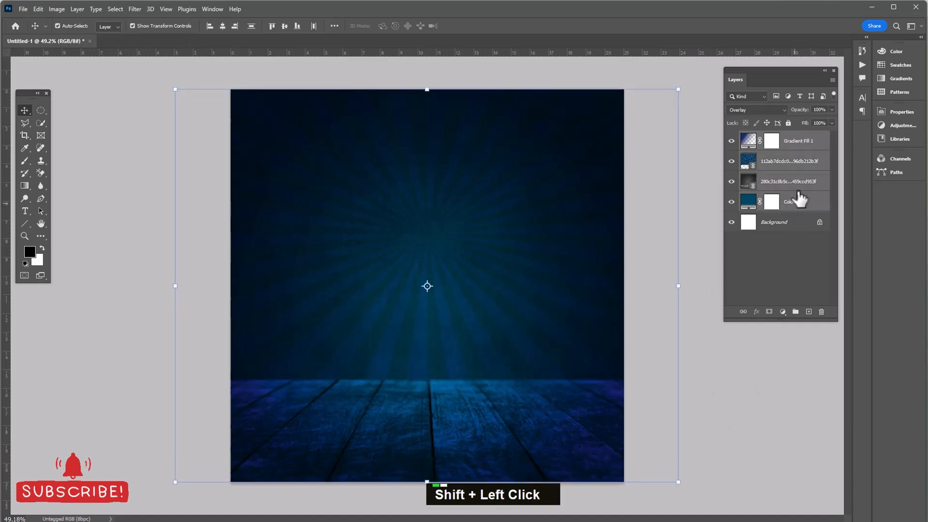
pyautogui.click(795, 311)
pyautogui.doubleClick(768, 136)
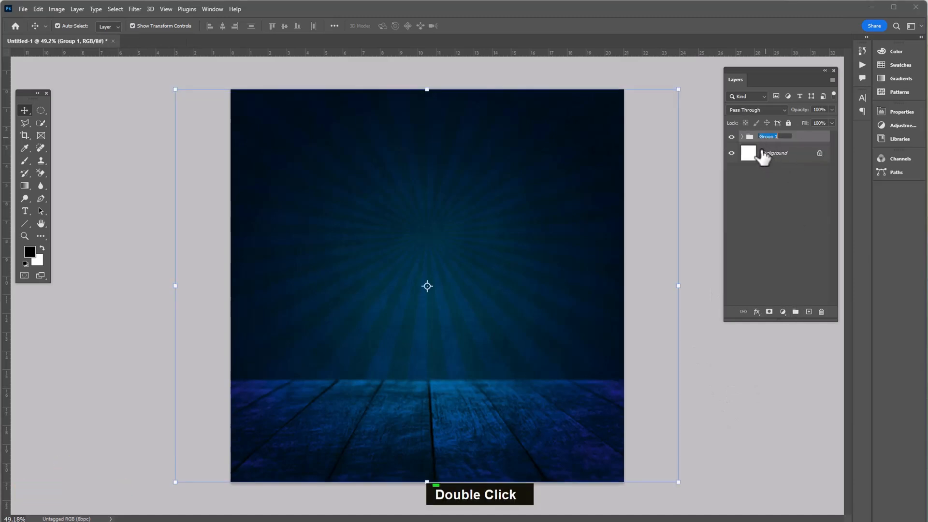
pyautogui.write('BG')
pyautogui.press('Return')
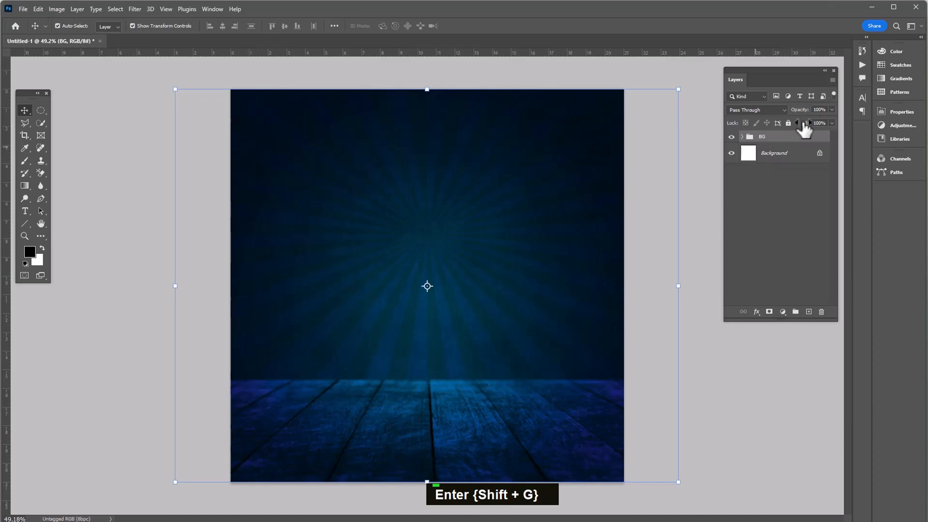
pyautogui.click(787, 124)
pyautogui.click(150, 117)
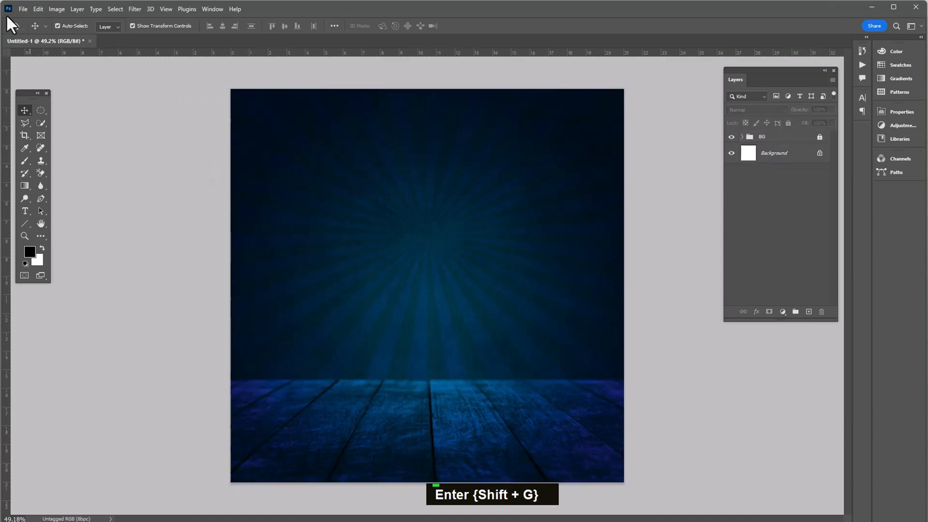
# Open the transparent-background burger image as a separate document
pyautogui.click(21, 9)
pyautogui.click(31, 32)
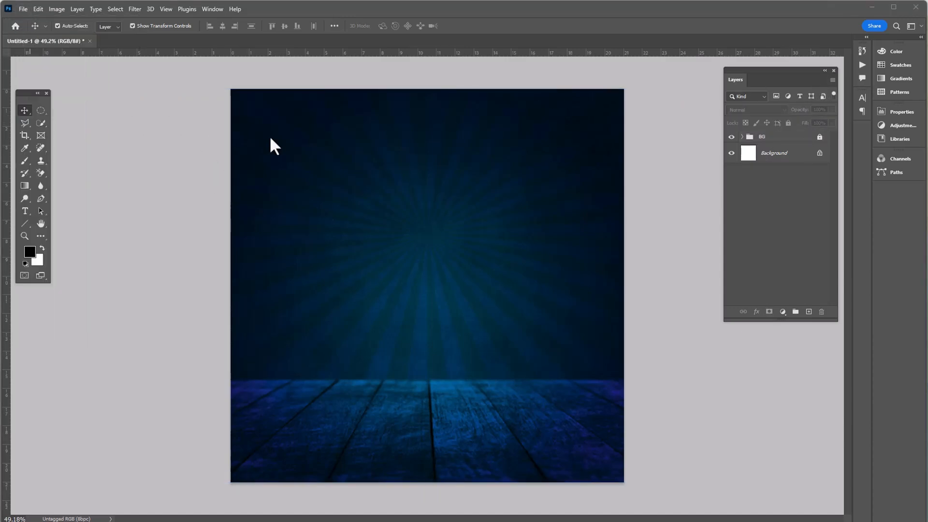
pyautogui.doubleClick(409, 78)
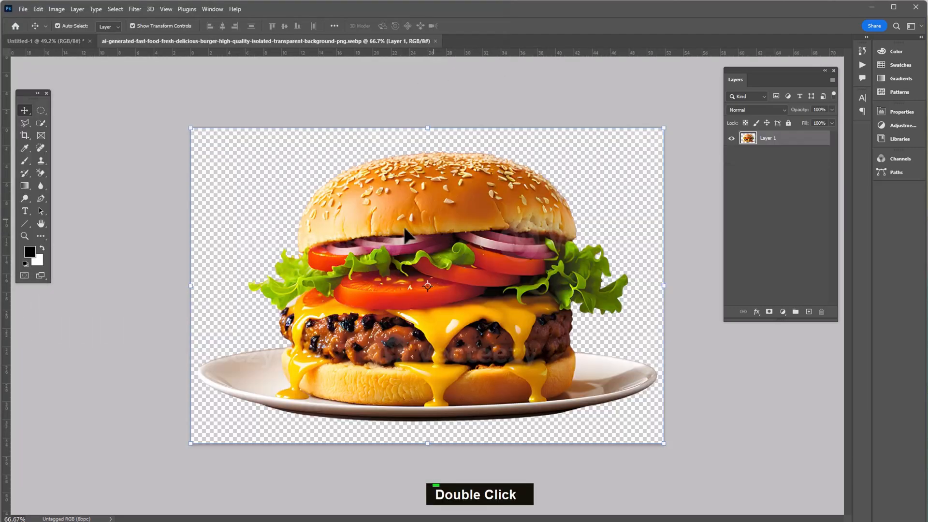
# Select the burger together with its plate using the Quick Selection tool and turn the selection into a layer mask
pyautogui.rightClick(39, 122)
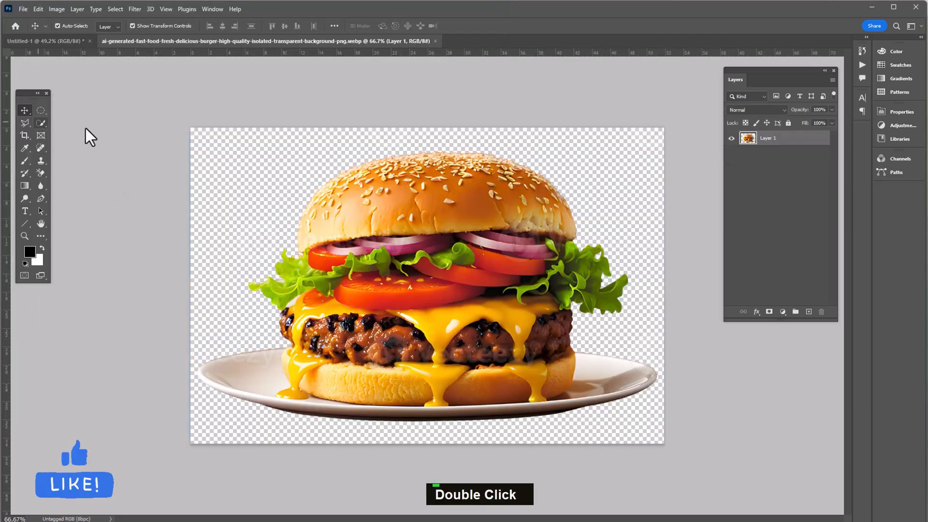
pyautogui.click(94, 131)
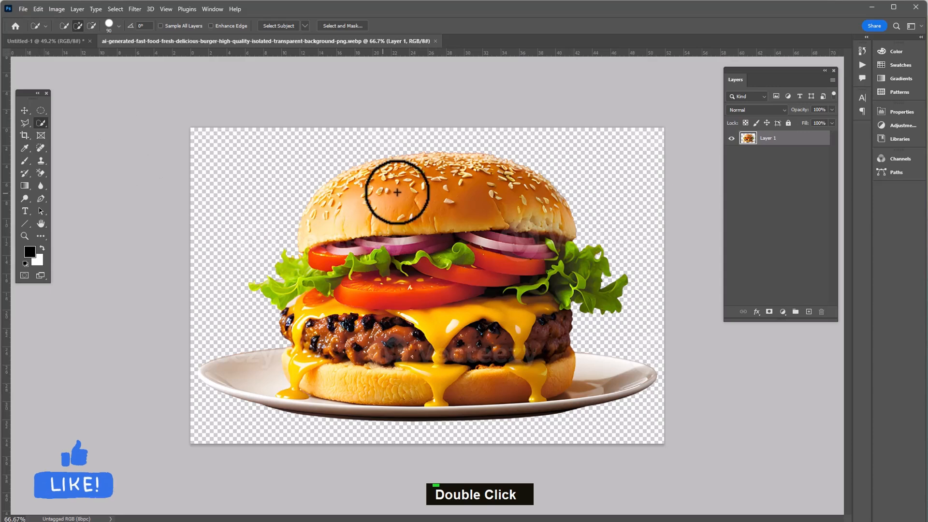
pyautogui.moveTo(394, 190)
pyautogui.mouseDown()
pyautogui.moveTo(369, 227)
pyautogui.moveTo(316, 351)
pyautogui.moveTo(301, 284)
pyautogui.moveTo(353, 334)
pyautogui.moveTo(268, 362)
pyautogui.moveTo(376, 349)
pyautogui.moveTo(391, 338)
pyautogui.moveTo(498, 359)
pyautogui.moveTo(354, 380)
pyautogui.moveTo(537, 394)
pyautogui.moveTo(600, 386)
pyautogui.moveTo(572, 378)
pyautogui.moveTo(528, 342)
pyautogui.moveTo(557, 290)
pyautogui.moveTo(548, 257)
pyautogui.moveTo(479, 204)
pyautogui.moveTo(478, 172)
pyautogui.moveTo(443, 176)
pyautogui.moveTo(541, 297)
pyautogui.moveTo(583, 294)
pyautogui.moveTo(540, 276)
pyautogui.moveTo(559, 307)
pyautogui.moveTo(512, 350)
pyautogui.moveTo(533, 407)
pyautogui.moveTo(503, 396)
pyautogui.moveTo(362, 402)
pyautogui.mouseUp()
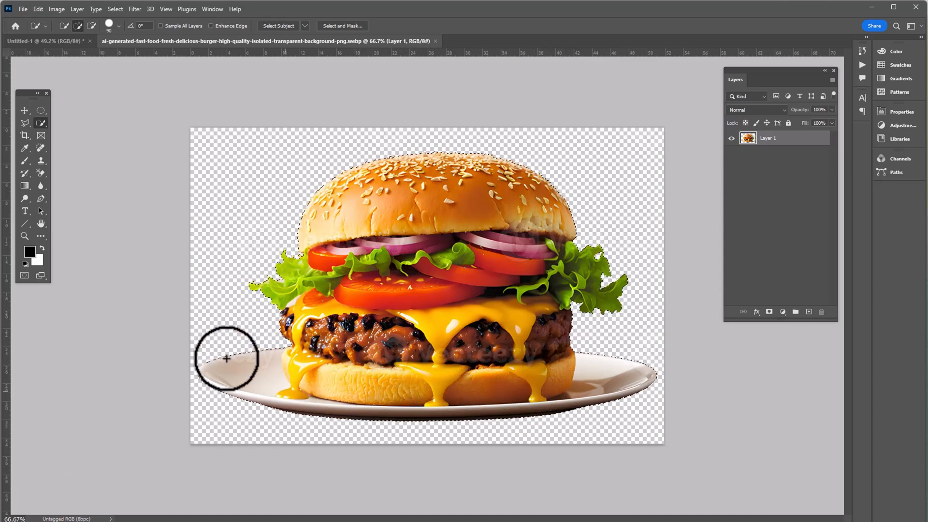
pyautogui.click(769, 312)
# Move the masked burger into the Untitled-1 document, placing it over the wooden floor in the canvas's lower half
pyautogui.click(24, 110)
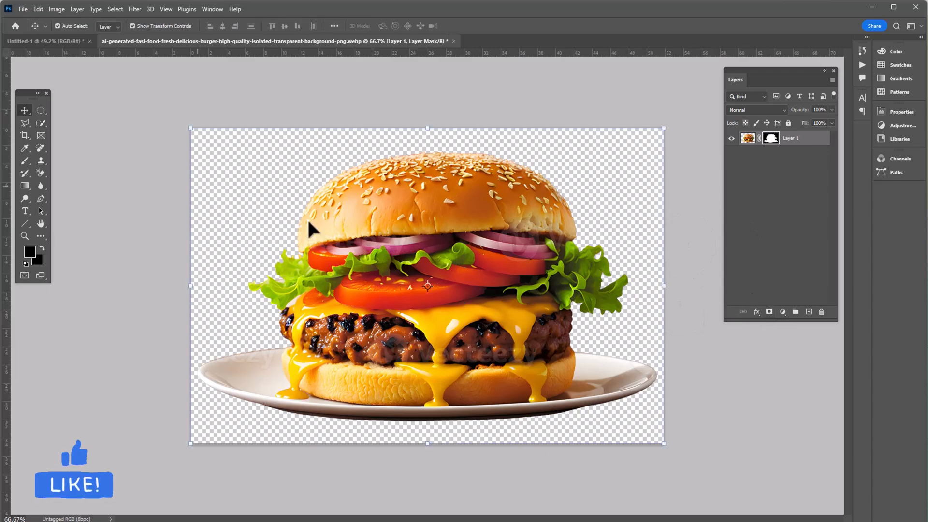
pyautogui.moveTo(306, 219); pyautogui.dragTo(389, 270)
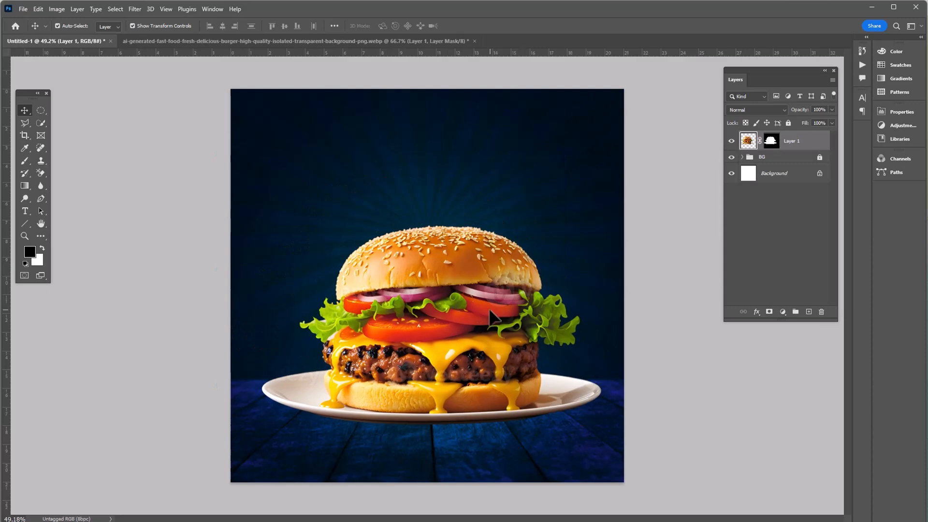
# Scale the burger layer down to about 82% and centre it horizontally on the lower half of the canvas
pyautogui.hotkey('ctrl', 't')
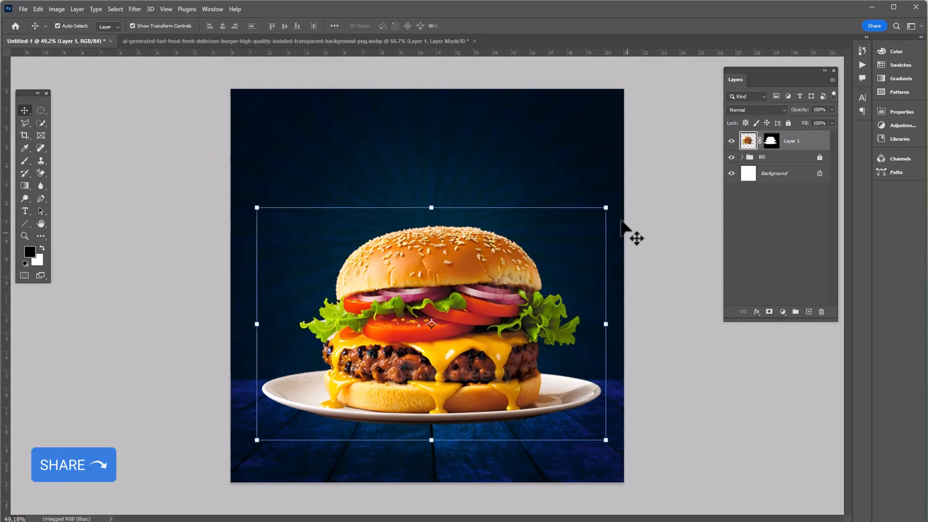
pyautogui.moveTo(607, 205); pyautogui.dragTo(576, 227)
pyautogui.moveTo(471, 302); pyautogui.dragTo(466, 317)
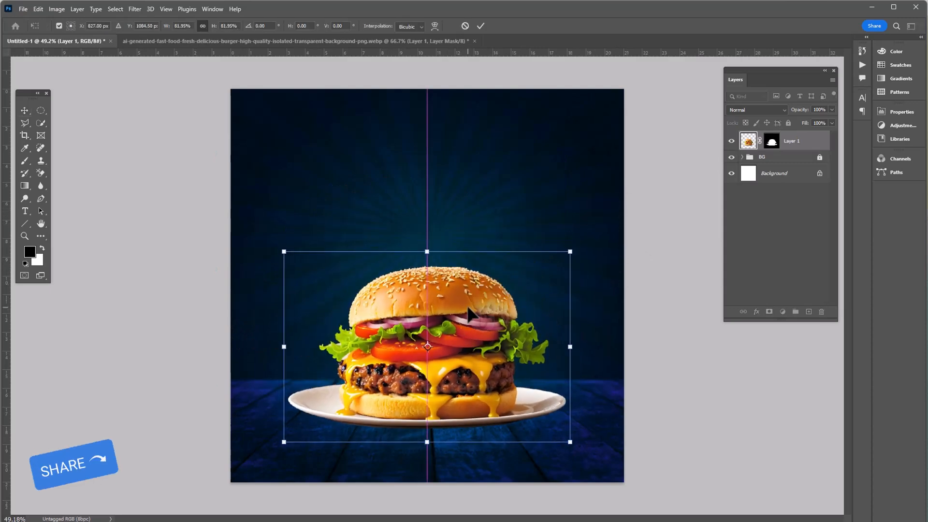
pyautogui.click(480, 26)
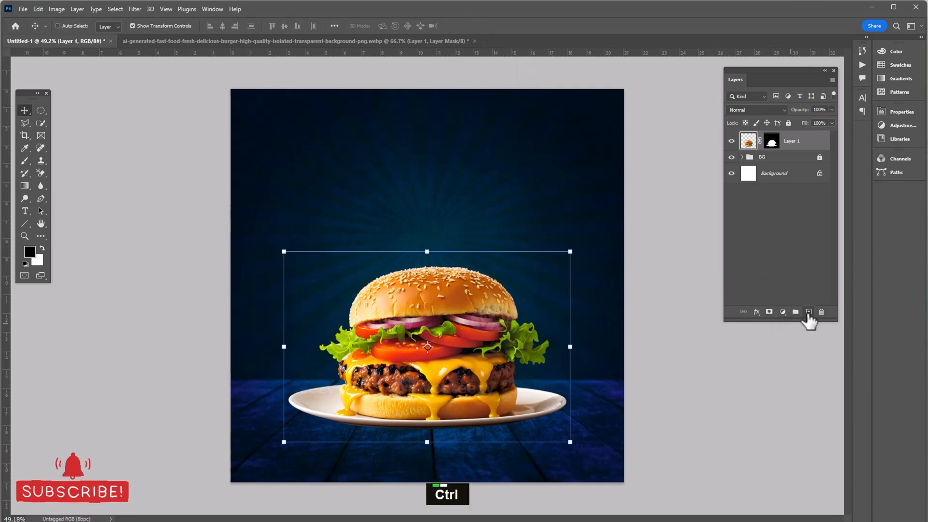
# Add a new layer beneath the burger and paint one soft black 800 px brush dab on it
pyautogui.keyDown('ctrl'); pyautogui.click(808, 311); pyautogui.keyUp('ctrl')
pyautogui.press('b')
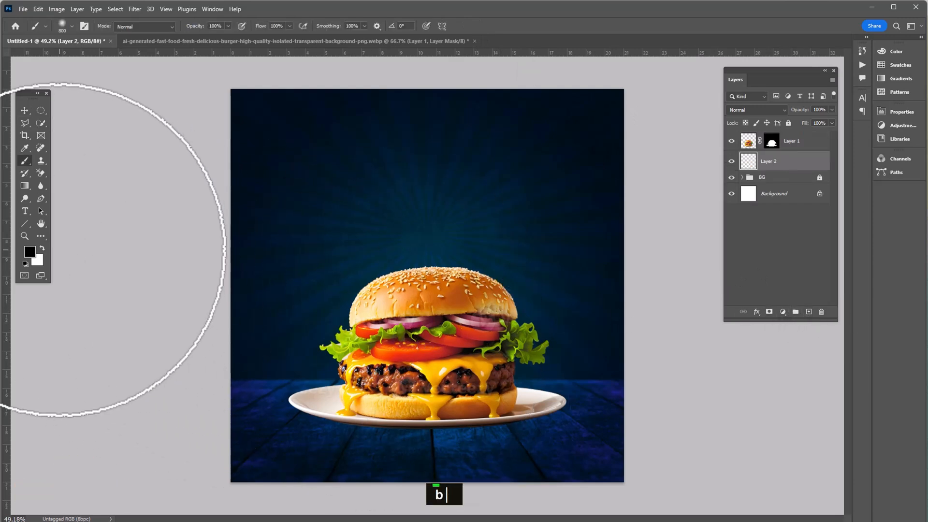
pyautogui.click(30, 251)
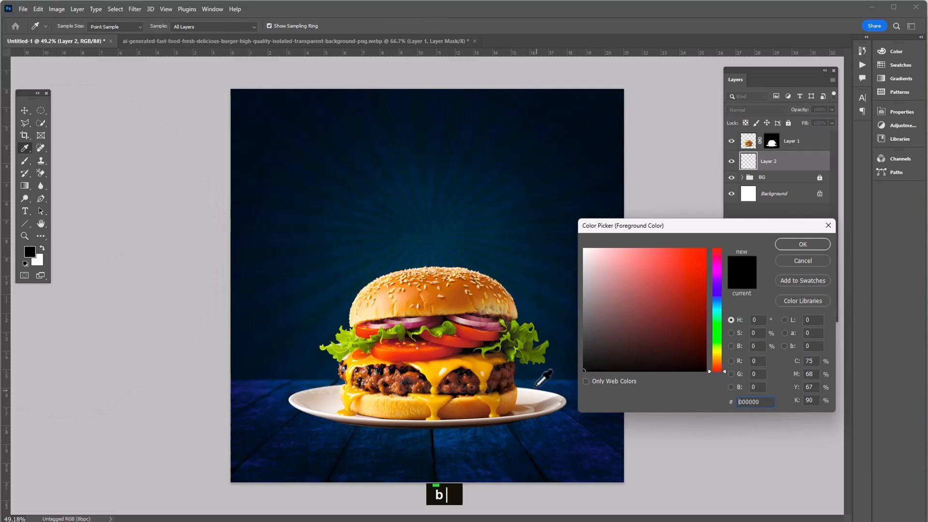
pyautogui.click(803, 244)
pyautogui.click(440, 294)
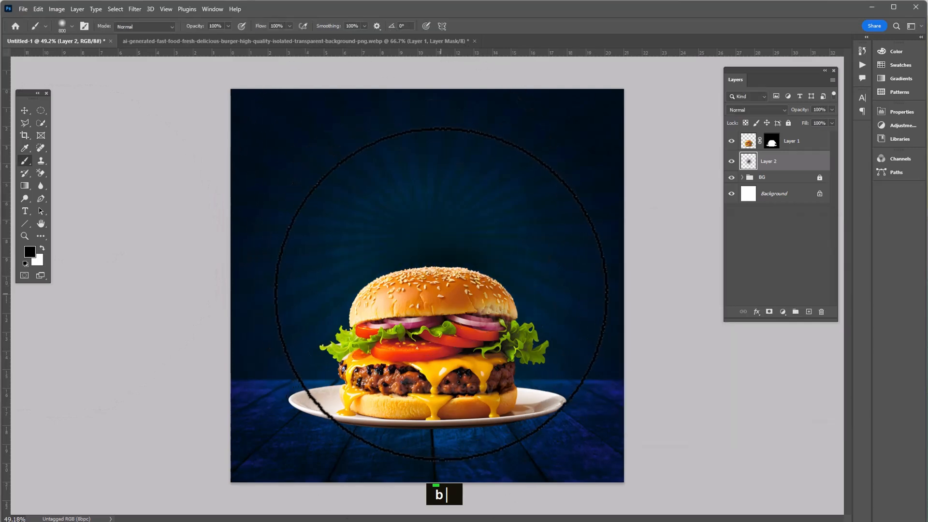
# Squash the black dab to about 21% height, move it under the plate and widen it beyond the canvas as a shadow
pyautogui.press('v')
pyautogui.moveTo(440, 140); pyautogui.dragTo(479, 409)
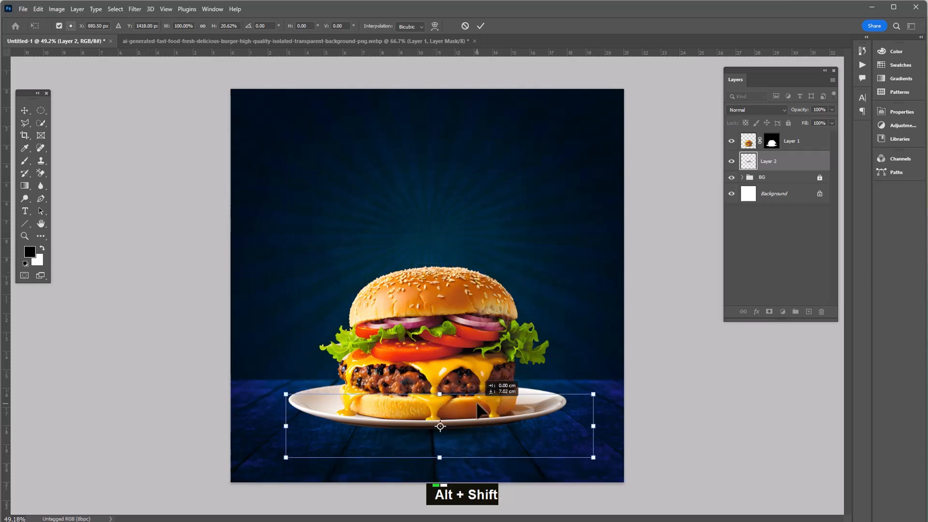
pyautogui.moveTo(594, 426); pyautogui.dragTo(686, 445)
pyautogui.press('Return')
# Add an Exposure adjustment above the burger layer, clip it to the burger and set Exposure to about -5
pyautogui.keyDown('alt'); pyautogui.click(443, 338); pyautogui.keyUp('alt')
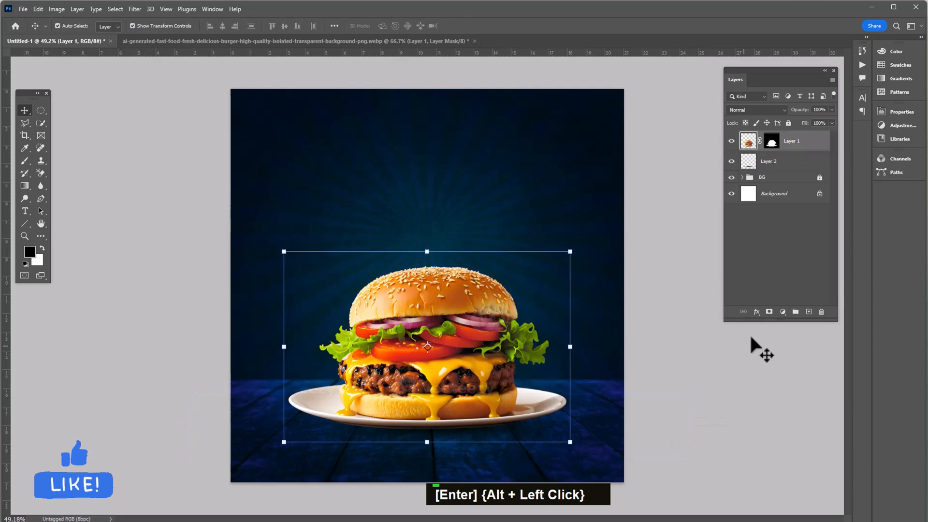
pyautogui.click(782, 311)
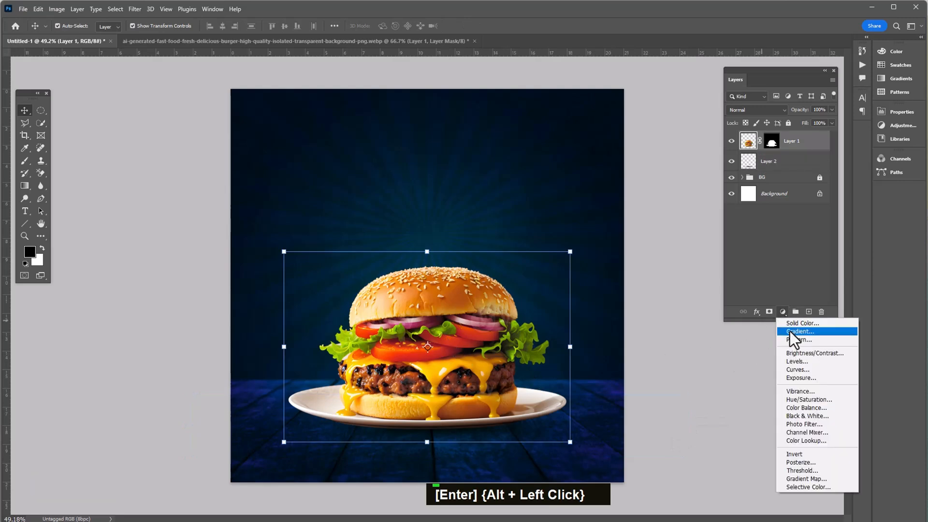
pyautogui.click(797, 377)
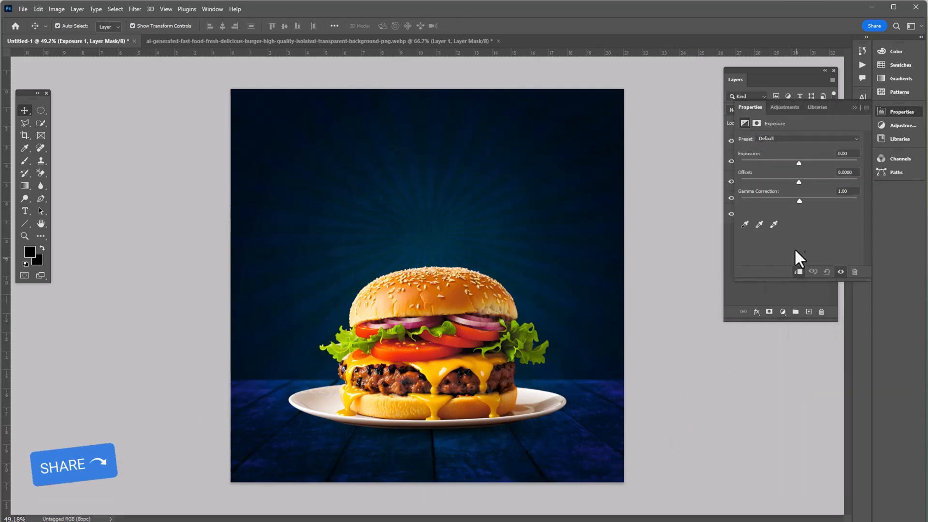
pyautogui.moveTo(799, 163); pyautogui.dragTo(762, 162)
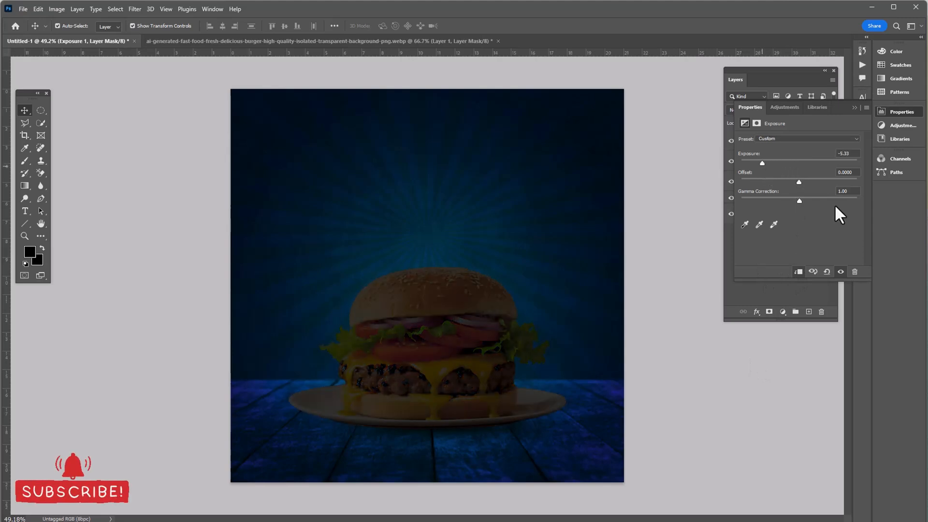
pyautogui.click(853, 107)
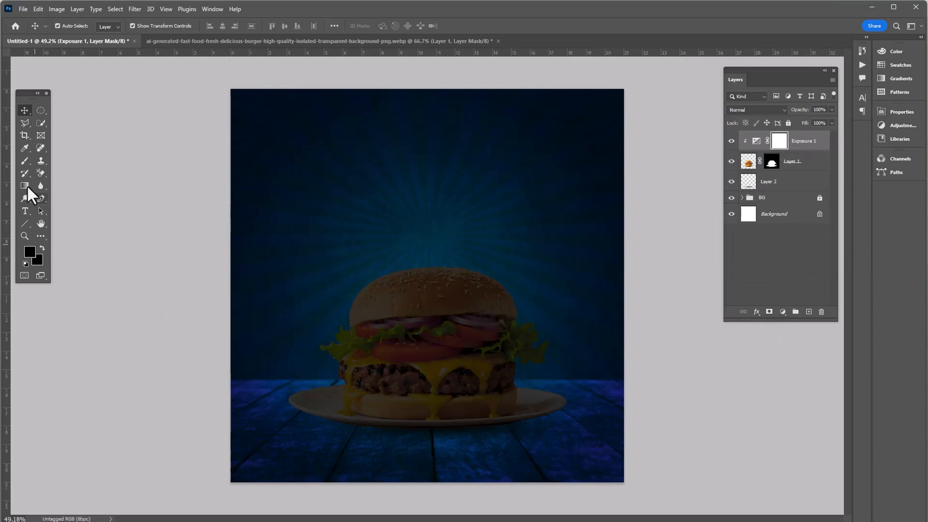
# Paint black over the burger on the Exposure mask with the soft 800 px brush, keeping only the plate's outer edges darkened
pyautogui.click(24, 161)
pyautogui.click(30, 252)
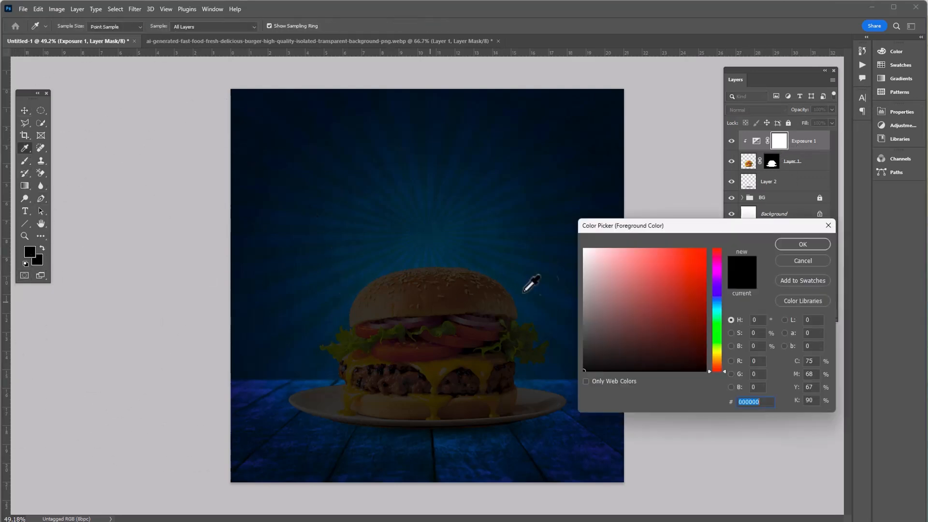
pyautogui.moveTo(599, 271); pyautogui.dragTo(583, 249)
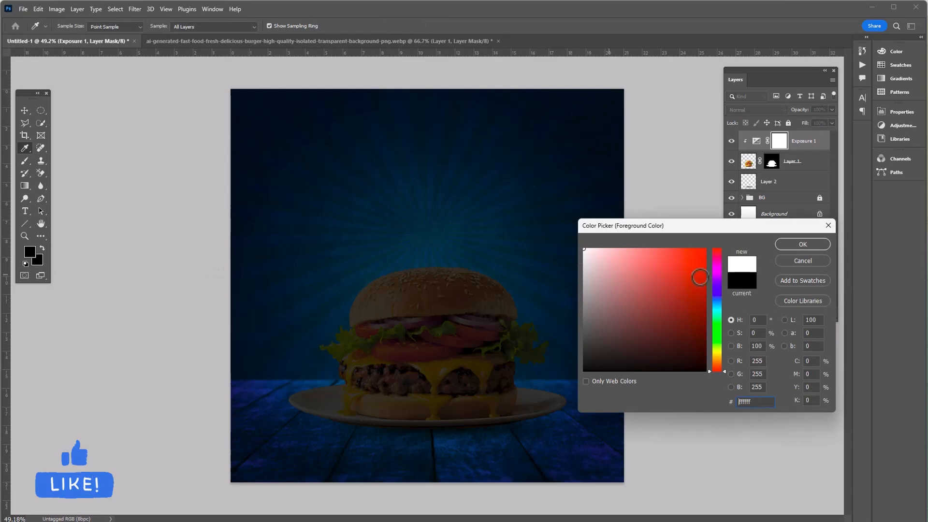
pyautogui.click(797, 244)
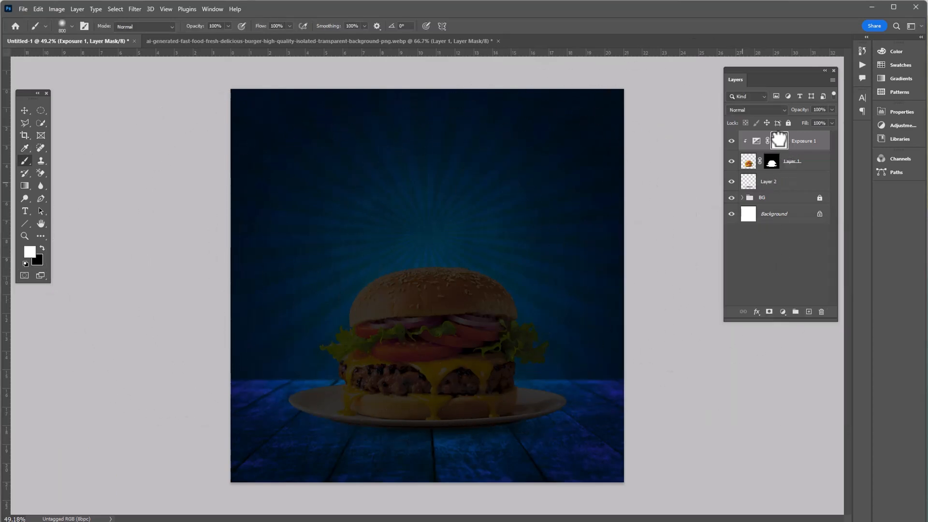
pyautogui.click(40, 248)
pyautogui.moveTo(542, 327)
pyautogui.mouseDown()
pyautogui.moveTo(300, 310)
pyautogui.moveTo(408, 320)
pyautogui.moveTo(394, 320)
pyautogui.mouseUp()
pyautogui.moveTo(523, 324); pyautogui.dragTo(479, 312)
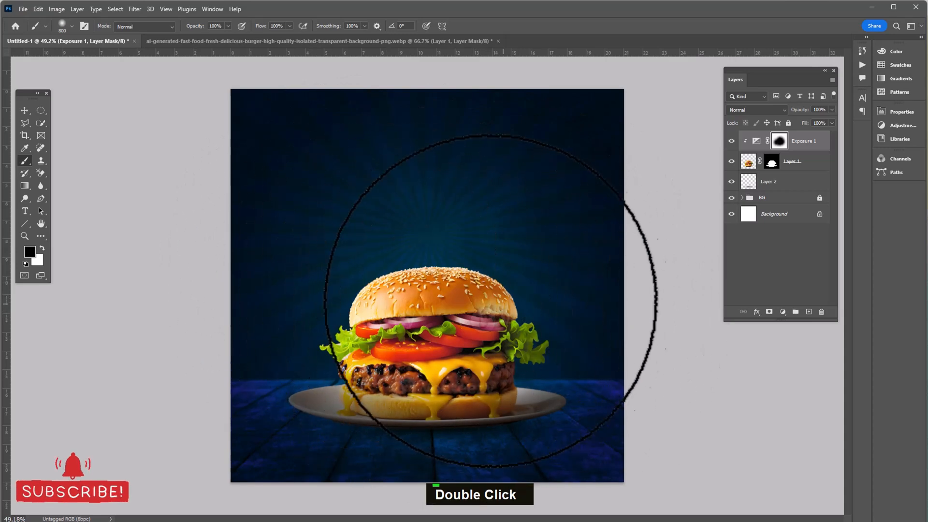
pyautogui.moveTo(359, 336); pyautogui.dragTo(350, 333)
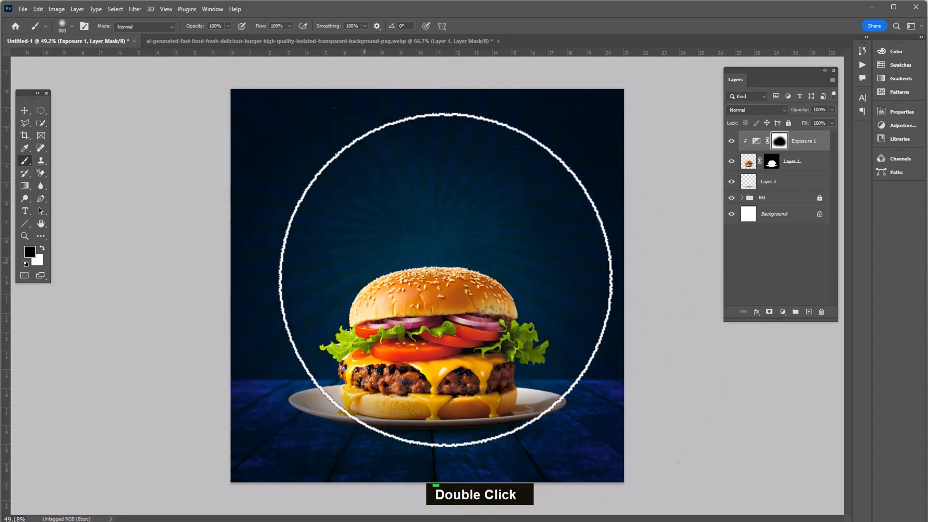
# Select the shadow, burger and Exposure layers together and scale them up to about 112%
pyautogui.press('v')
pyautogui.click(793, 186)
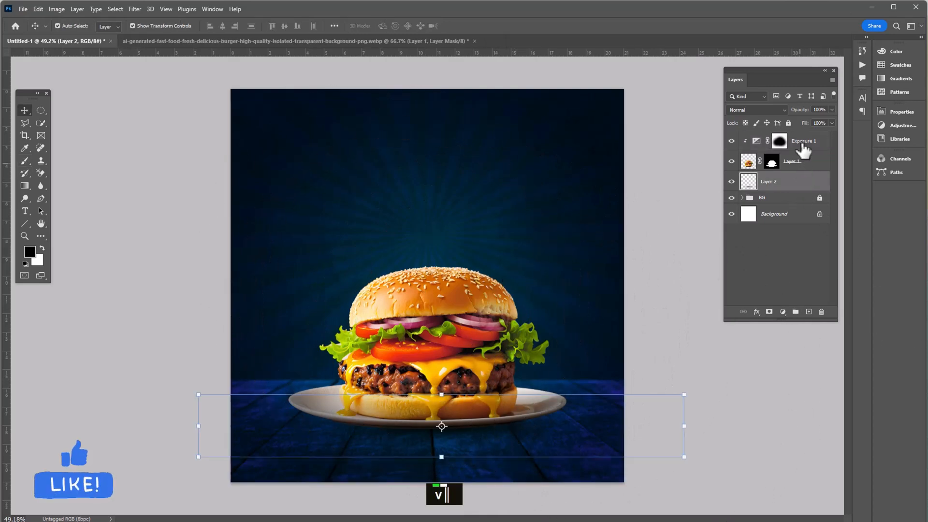
pyautogui.keyDown('shift'); pyautogui.click(801, 144); pyautogui.keyUp('shift')
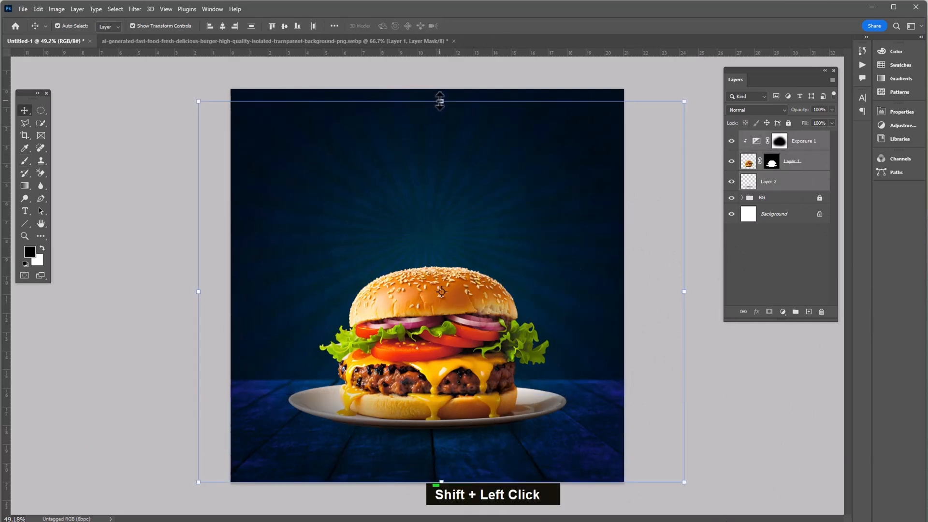
pyautogui.moveTo(438, 101); pyautogui.dragTo(443, 60)
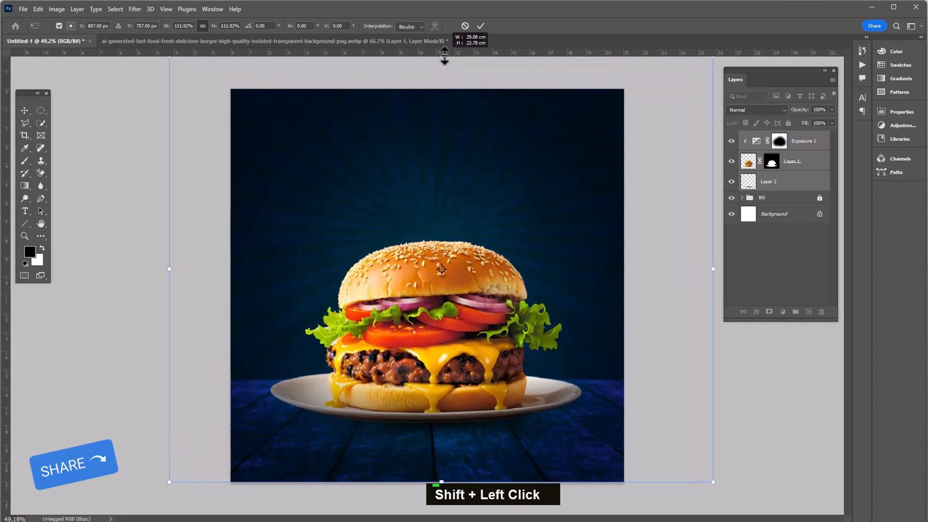
pyautogui.press('Return')
pyautogui.click(691, 345)
# Add an Outer Glow to the burger layer and colour it with the dark navy #000c1c sampled from the background
pyautogui.click(488, 267)
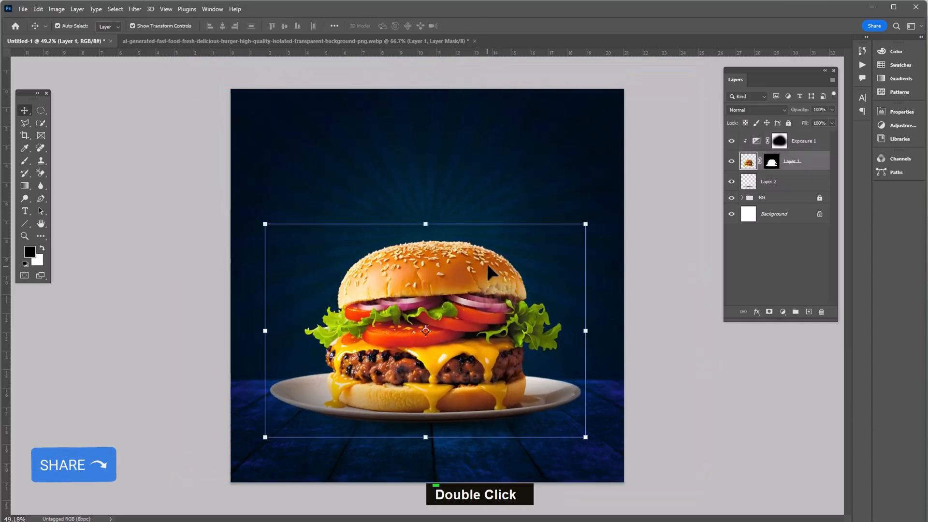
pyautogui.click(756, 314)
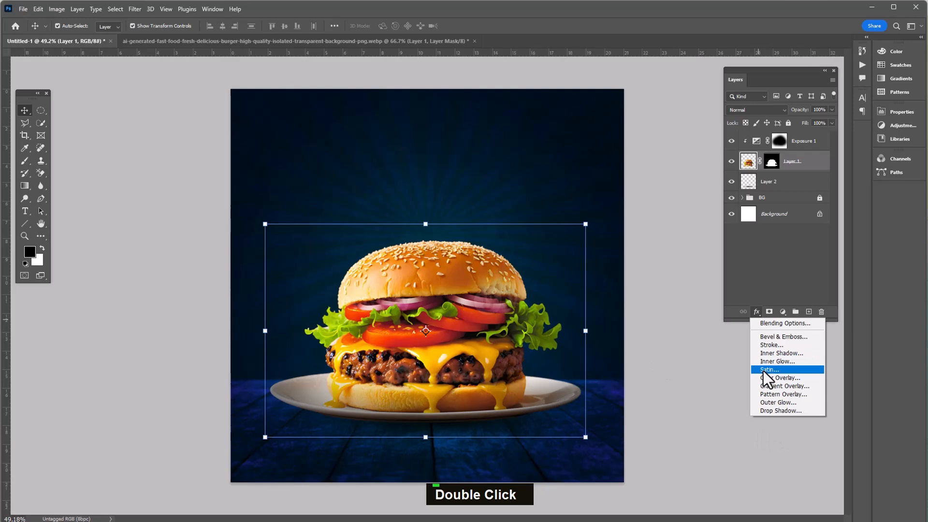
pyautogui.click(758, 399)
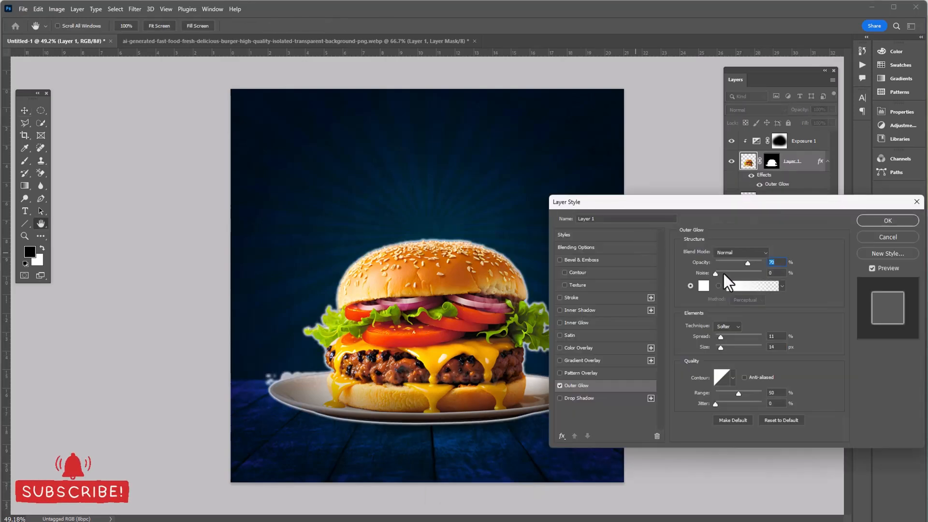
pyautogui.click(701, 287)
pyautogui.click(526, 162)
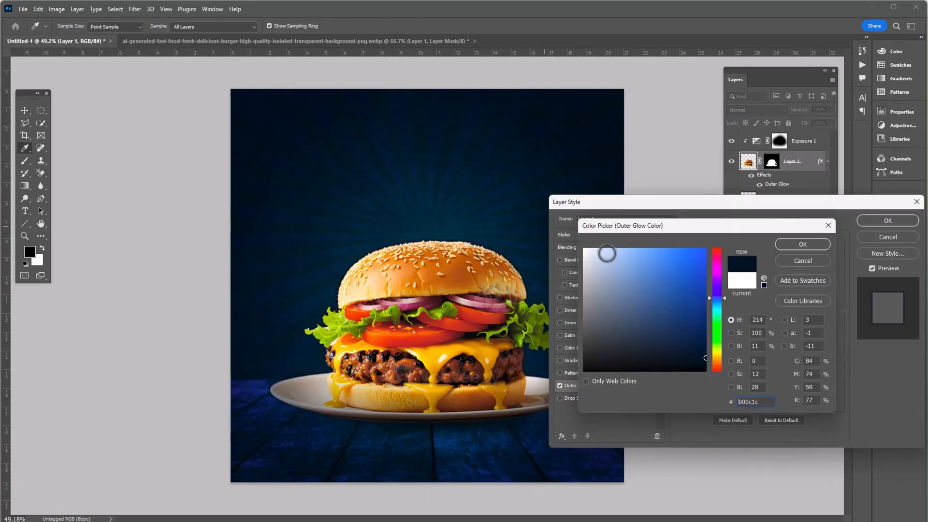
pyautogui.click(783, 243)
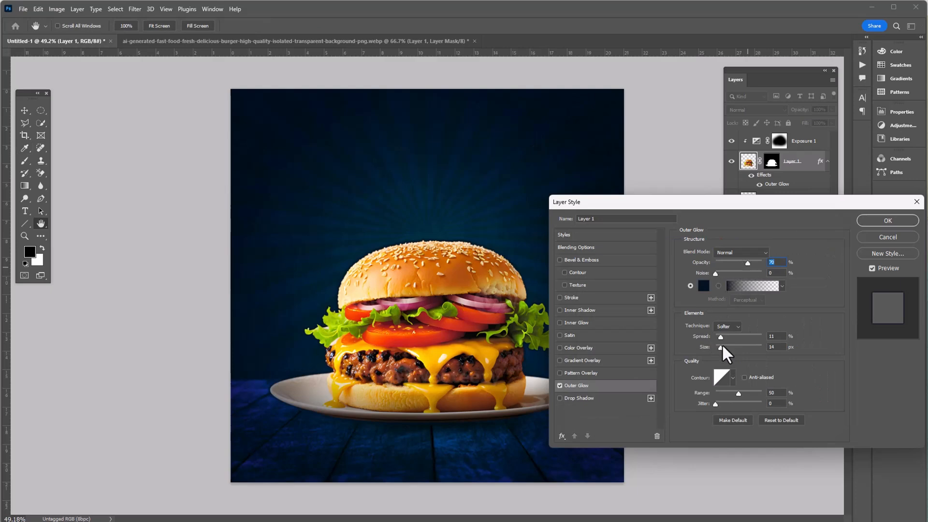
# Set the Outer Glow's spread to 31%, size to 62 px and opacity to 41%, and apply the style
pyautogui.moveTo(726, 338); pyautogui.dragTo(729, 349)
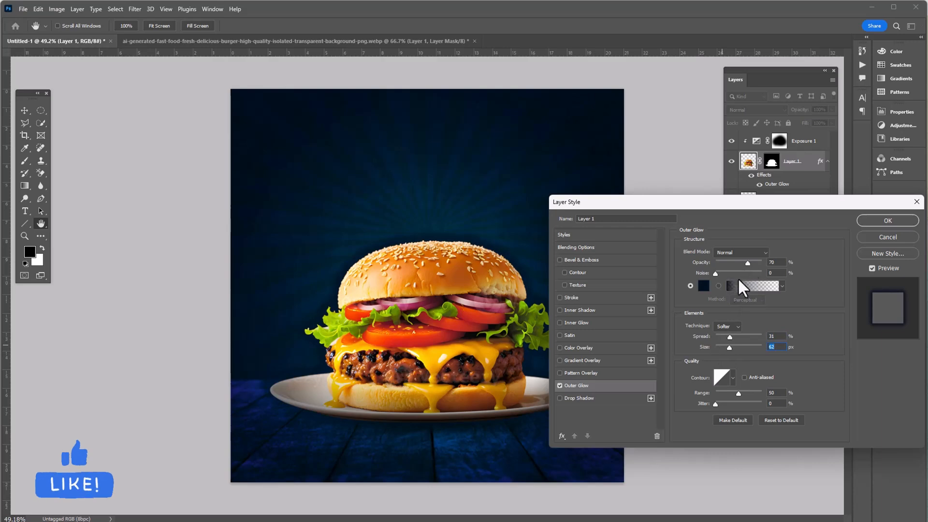
pyautogui.moveTo(746, 261); pyautogui.dragTo(735, 262)
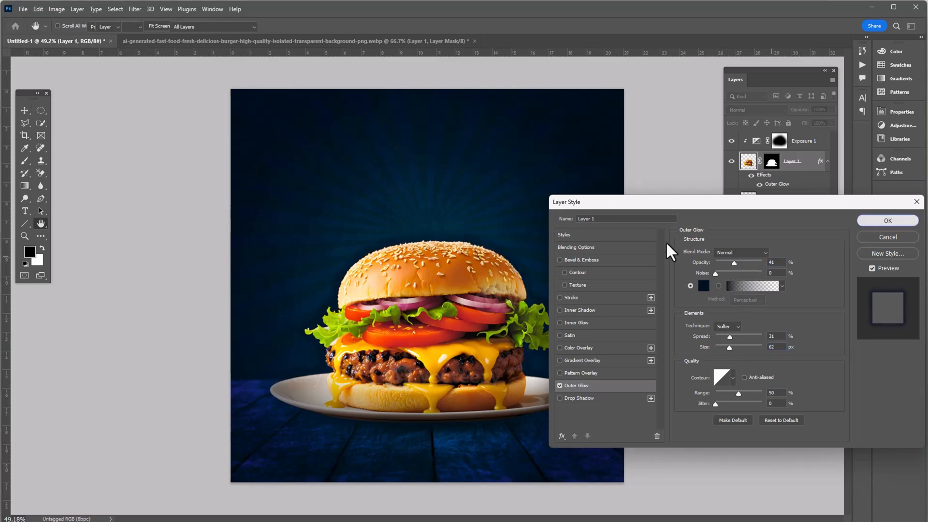
pyautogui.press('Return')
pyautogui.press('v')
pyautogui.scroll(-2, 665, 201)
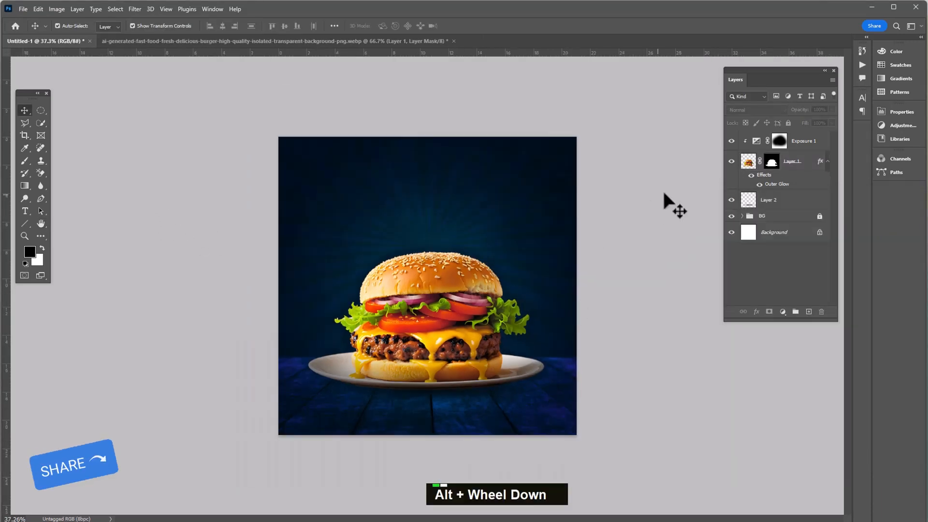
# Group the Exposure, burger and shadow layers and name the group Image
pyautogui.click(805, 145)
pyautogui.keyDown('shift'); pyautogui.click(778, 202); pyautogui.keyUp('shift')
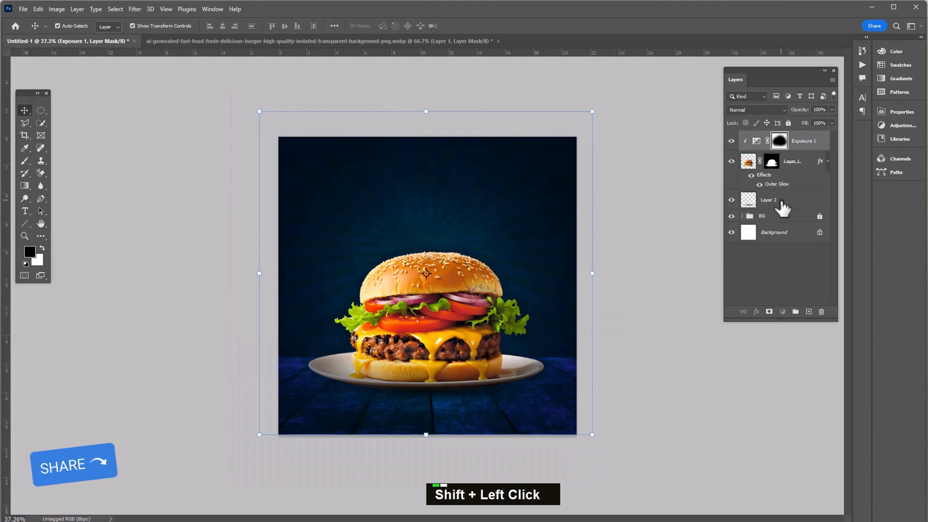
pyautogui.click(794, 312)
pyautogui.doubleClick(767, 137)
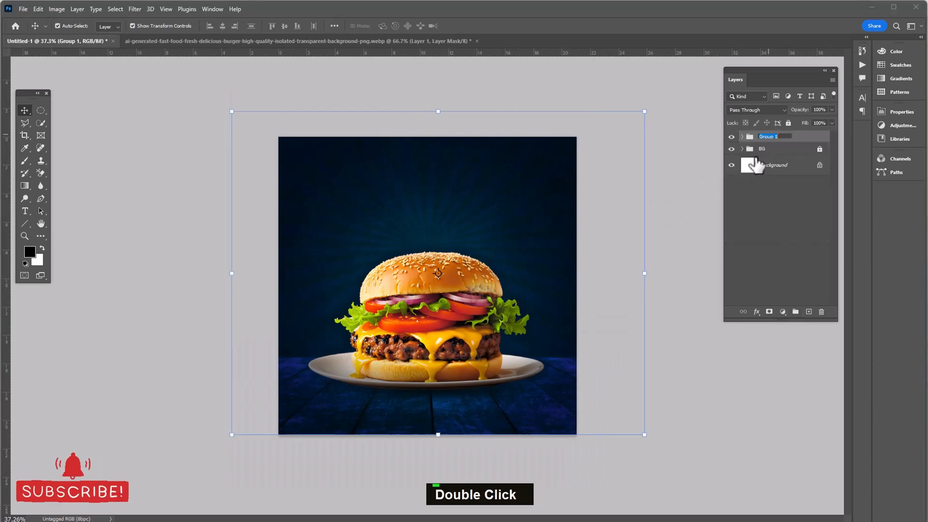
pyautogui.write('Image')
pyautogui.press('Return')
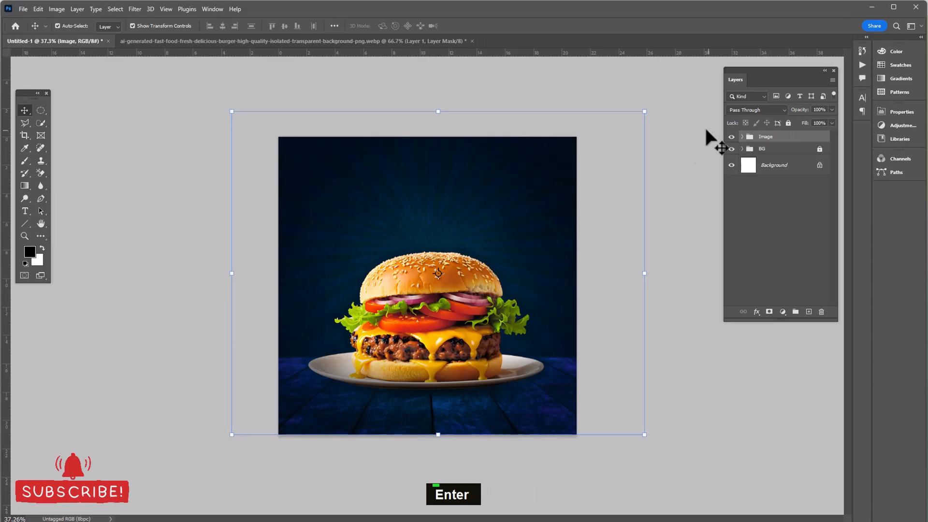
pyautogui.click(668, 365)
pyautogui.doubleClick(464, 341)
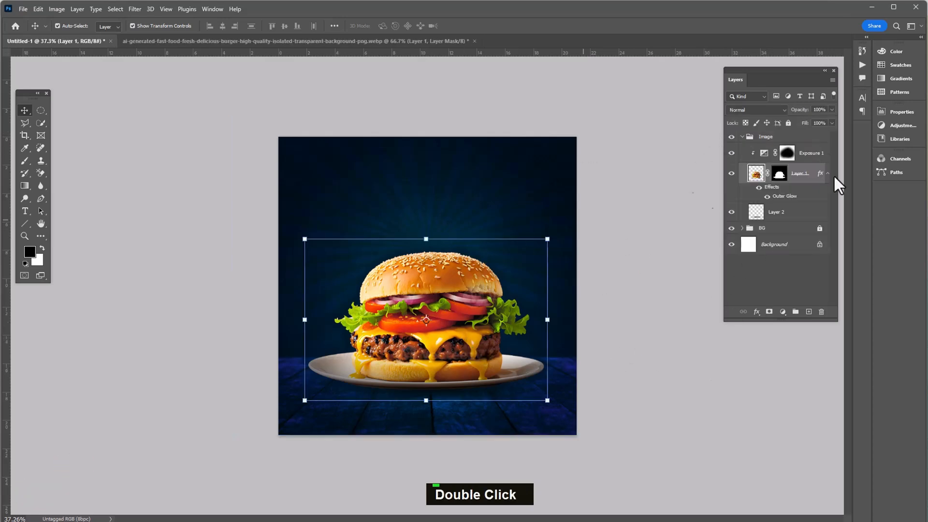
pyautogui.click(778, 137)
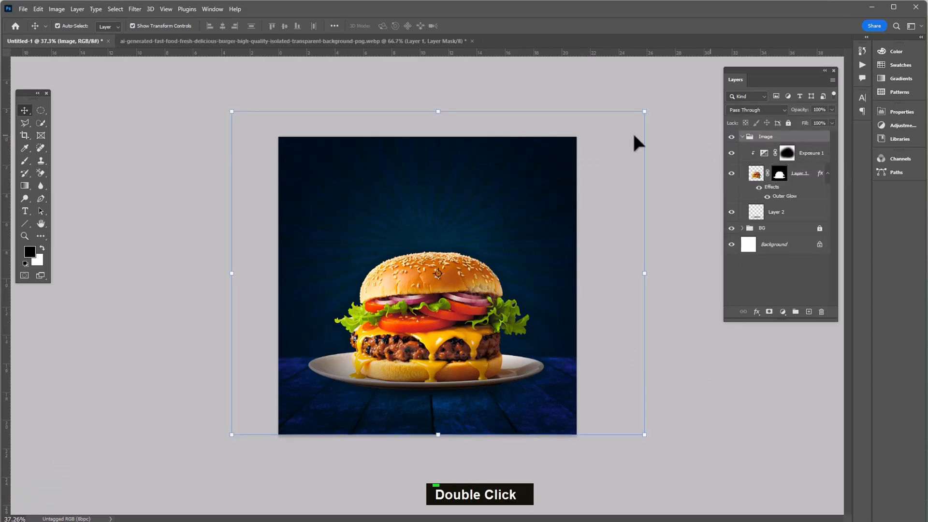
# Open the Coca-Cola bottle image wp-image-32236196528311.png as a separate document
pyautogui.click(22, 9)
pyautogui.click(30, 30)
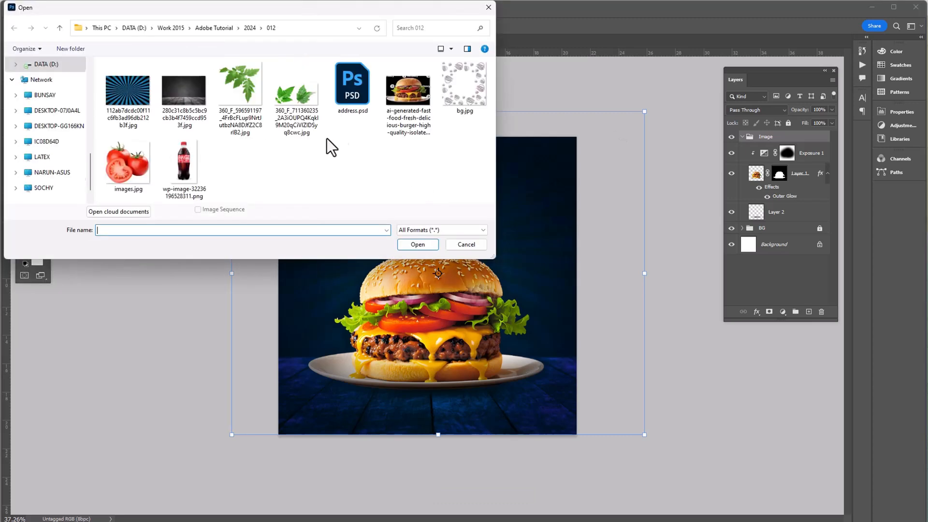
pyautogui.doubleClick(181, 155)
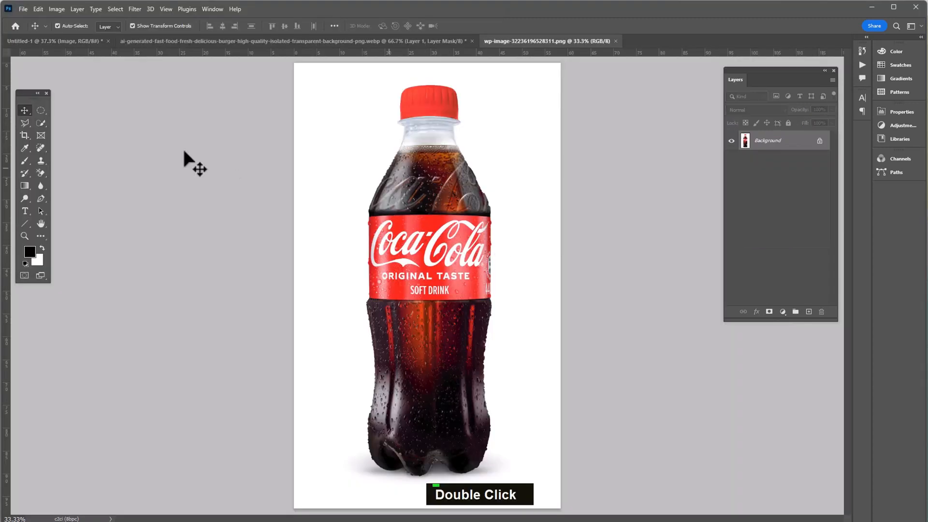
# Select the bottle with Select Subject and move the cut-out into the Untitled-1 burger document
pyautogui.click(40, 123)
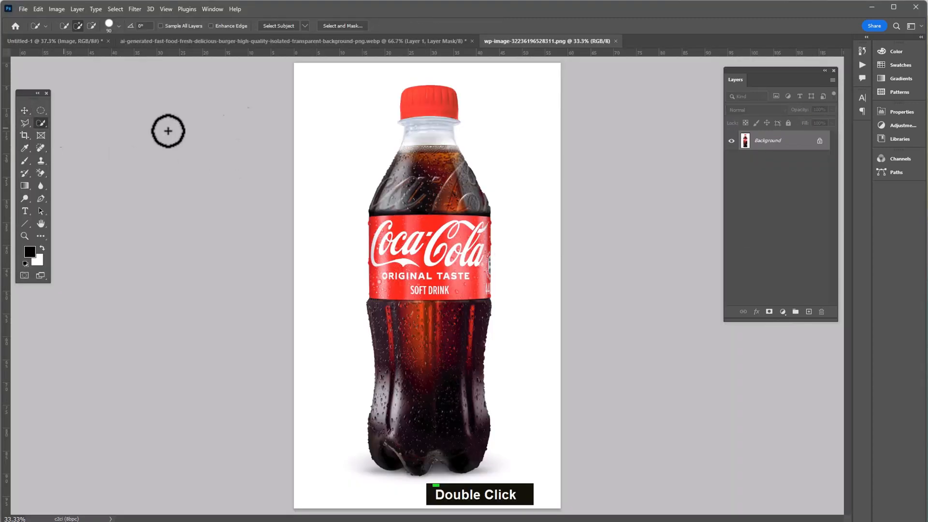
pyautogui.click(278, 26)
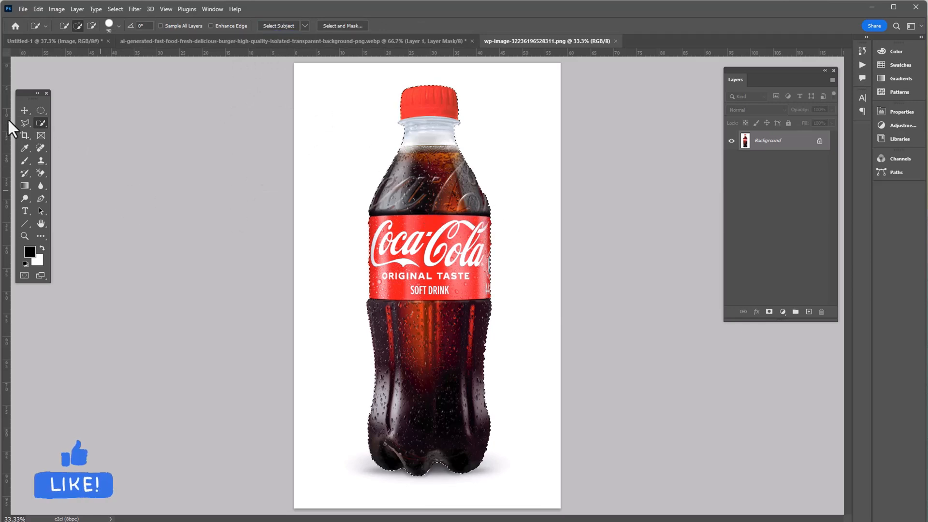
pyautogui.click(24, 110)
pyautogui.moveTo(428, 271); pyautogui.dragTo(361, 230)
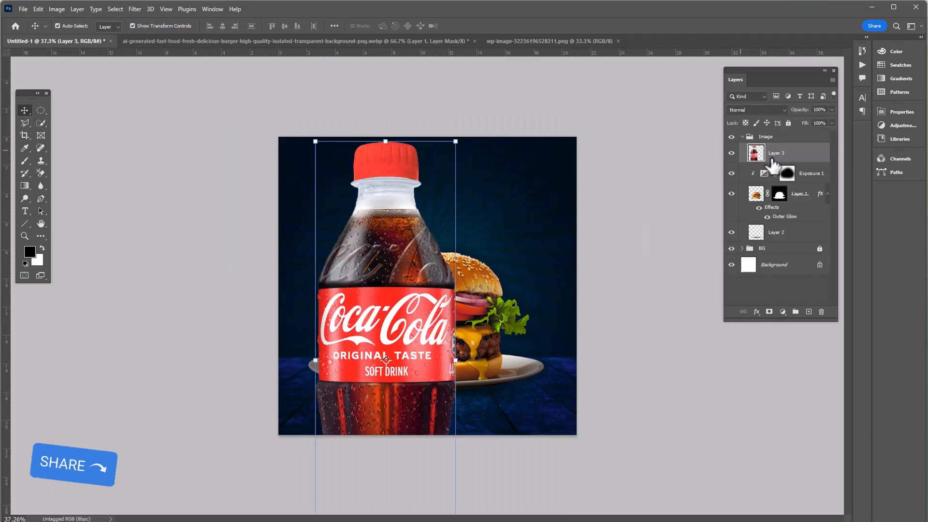
# Scale the bottle to about 52%, centre it over the burger, and place its layer directly beneath the burger layer
pyautogui.moveTo(449, 132)
pyautogui.mouseDown()
pyautogui.moveTo(456, 147)
pyautogui.moveTo(341, 285)
pyautogui.moveTo(346, 344)
pyautogui.moveTo(436, 134)
pyautogui.mouseUp()
pyautogui.moveTo(432, 169); pyautogui.dragTo(426, 168)
pyautogui.moveTo(478, 149); pyautogui.dragTo(471, 168)
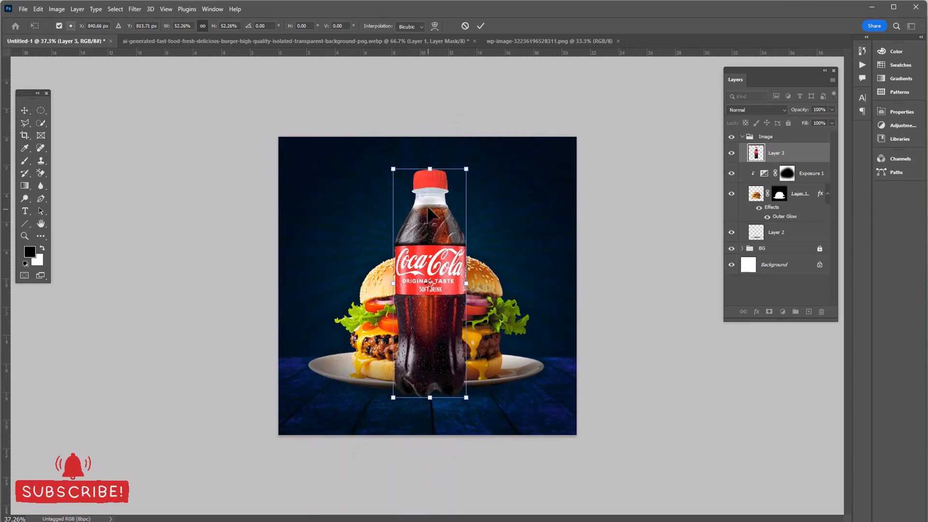
pyautogui.moveTo(430, 212); pyautogui.dragTo(428, 202)
pyautogui.press('Return')
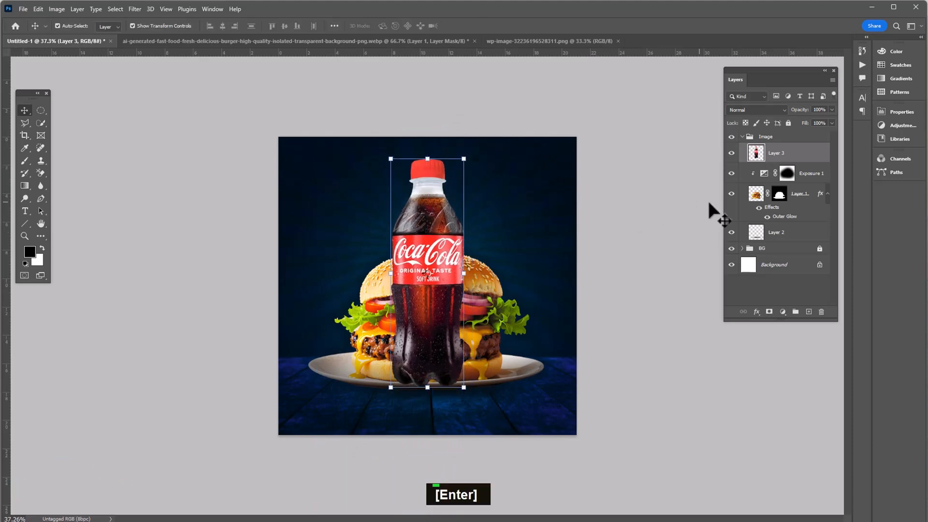
pyautogui.moveTo(793, 158); pyautogui.dragTo(740, 216)
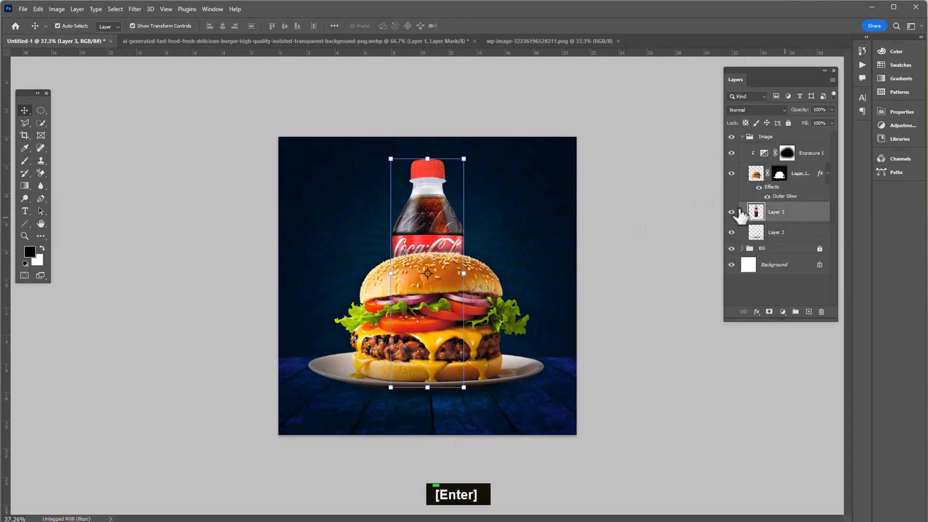
# Apply an Outer Glow with a size of 35 px to the bottle layer and move the bottle slightly upward
pyautogui.click(757, 312)
pyautogui.click(766, 404)
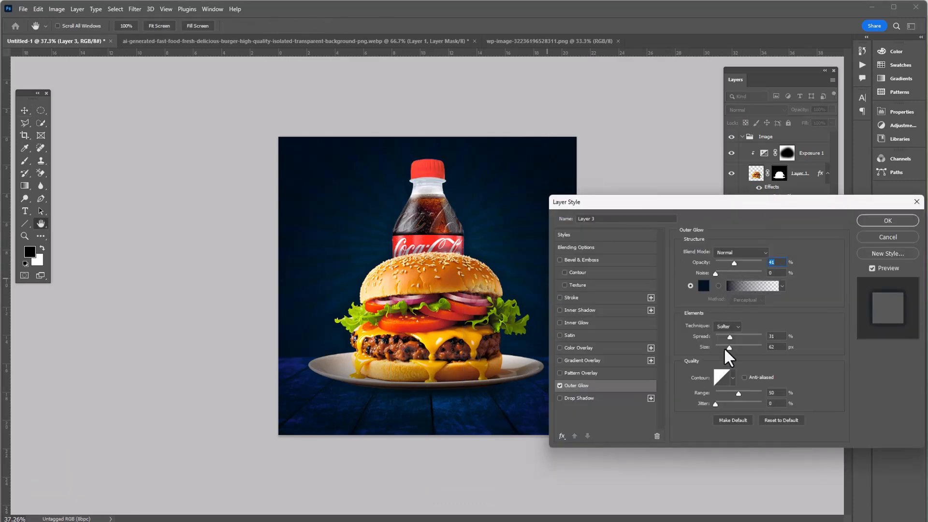
pyautogui.moveTo(726, 346); pyautogui.dragTo(724, 347)
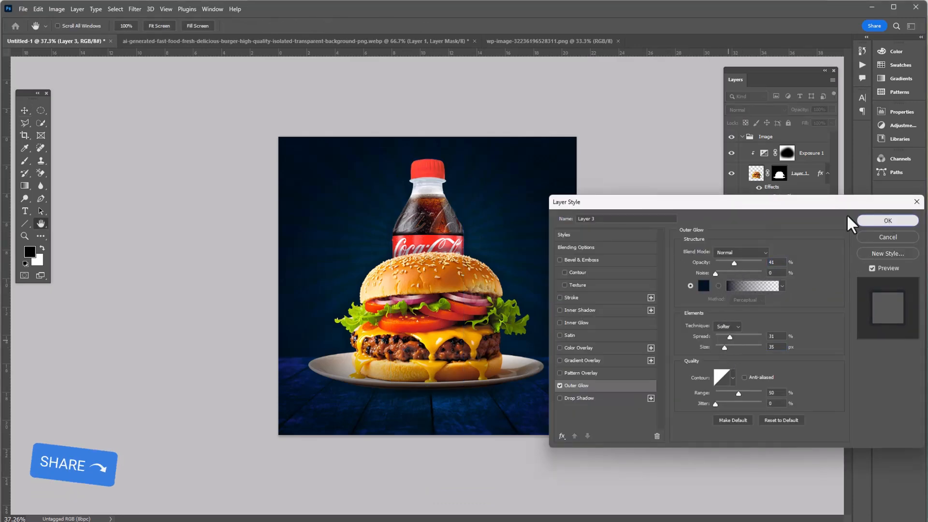
pyautogui.click(870, 220)
pyautogui.press('v')
pyautogui.moveTo(448, 186); pyautogui.dragTo(447, 175)
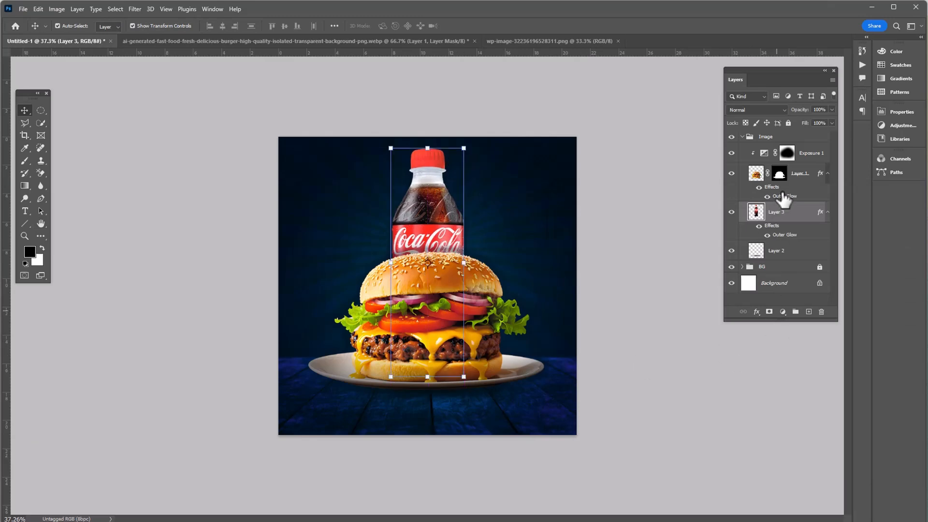
# Move the whole Image group straight down by about 1.78 cm
pyautogui.click(768, 141)
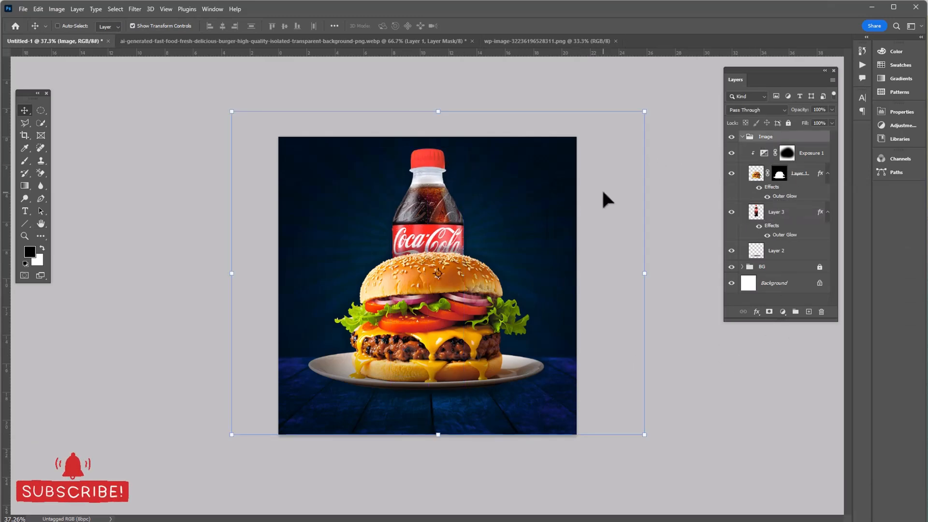
pyautogui.hotkey('ctrl', 't')
pyautogui.moveTo(425, 202); pyautogui.dragTo(428, 222)
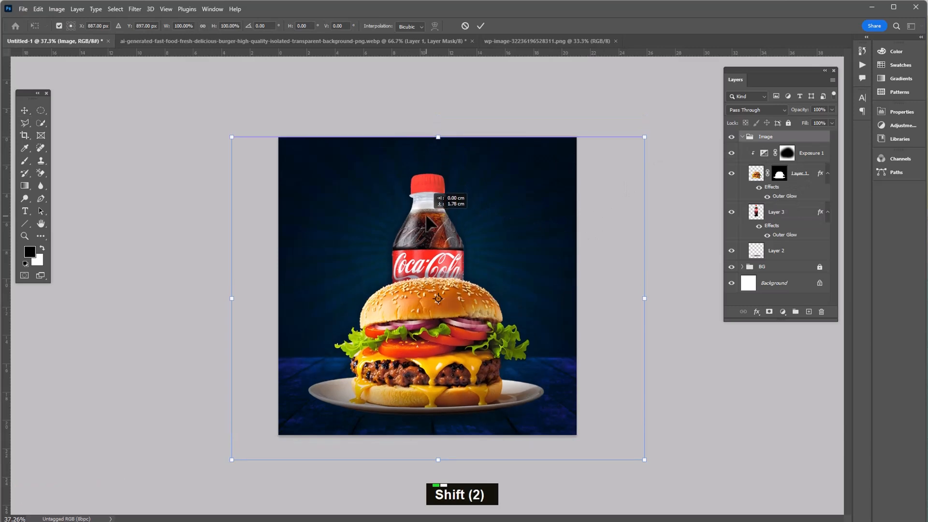
pyautogui.press('Return')
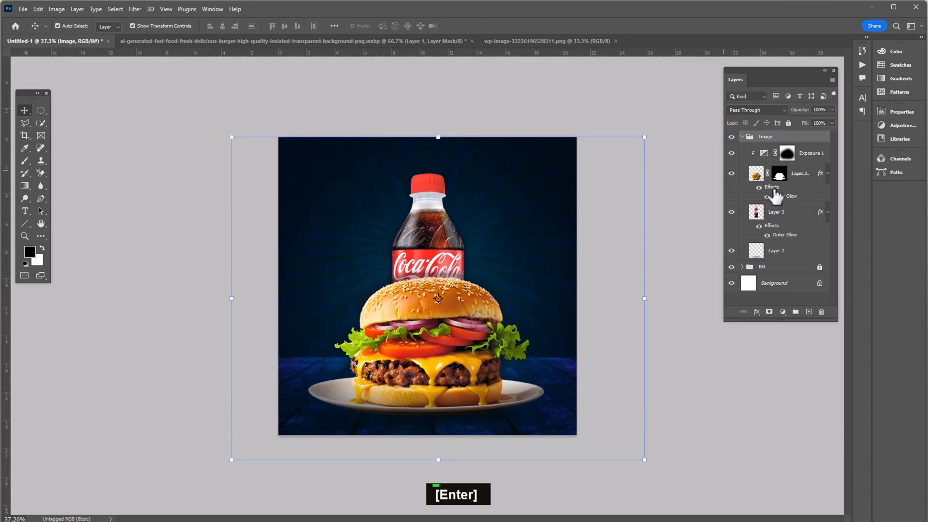
# Scale the bottle on Layer 3 to about 80% and position it centred above the burger bun
pyautogui.click(790, 213)
pyautogui.moveTo(430, 212); pyautogui.dragTo(433, 184)
pyautogui.moveTo(467, 147); pyautogui.dragTo(442, 194)
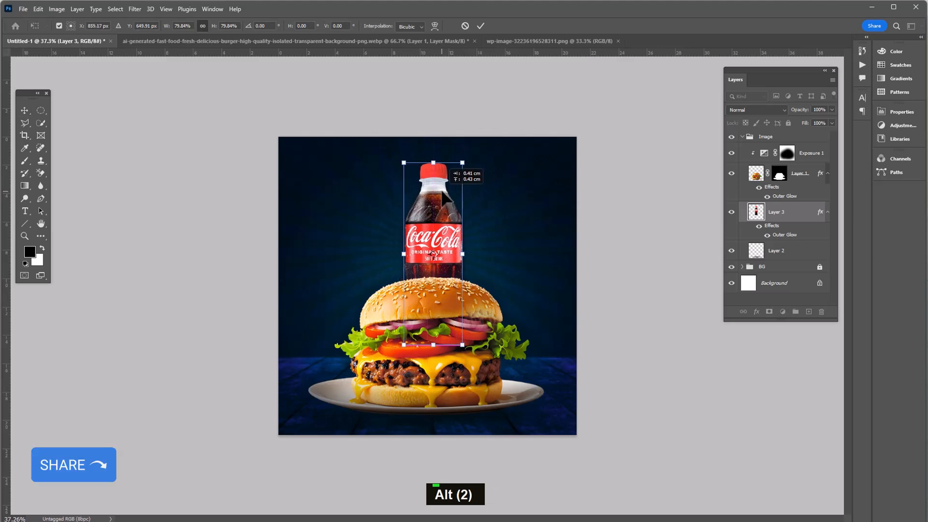
pyautogui.press('Return')
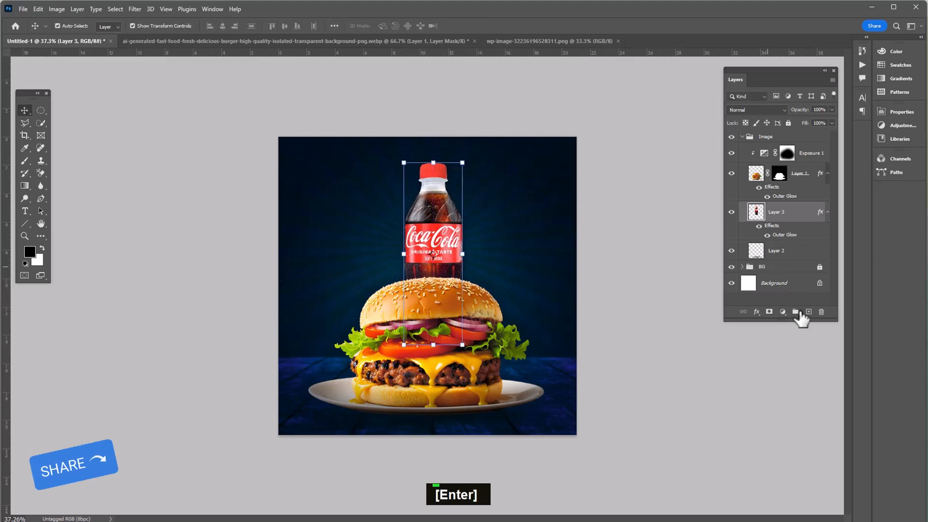
# Paint a soft black shadow at the bottle's base with a 175 px brush on a new layer above the bottle, at 58% opacity
pyautogui.click(808, 312)
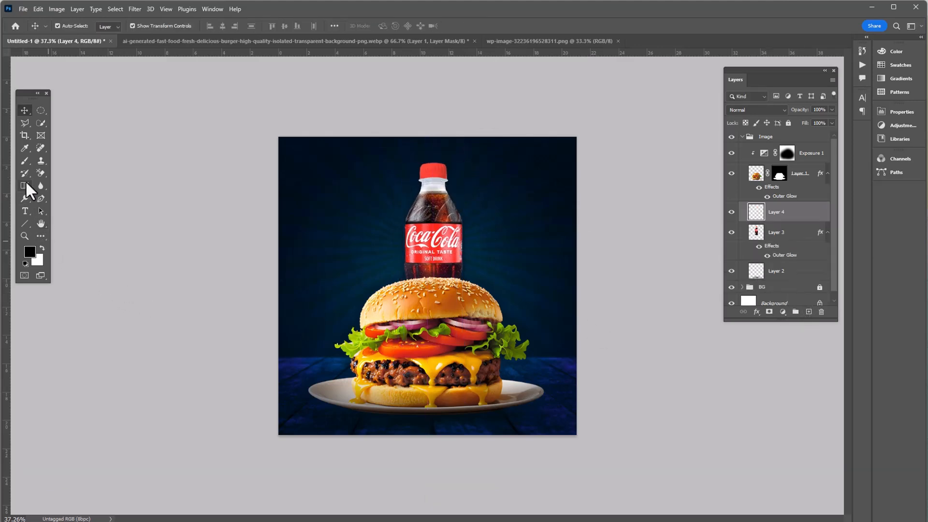
pyautogui.click(24, 160)
pyautogui.keyDown('alt'); pyautogui.scroll(2, 478, 329); pyautogui.keyUp('alt')
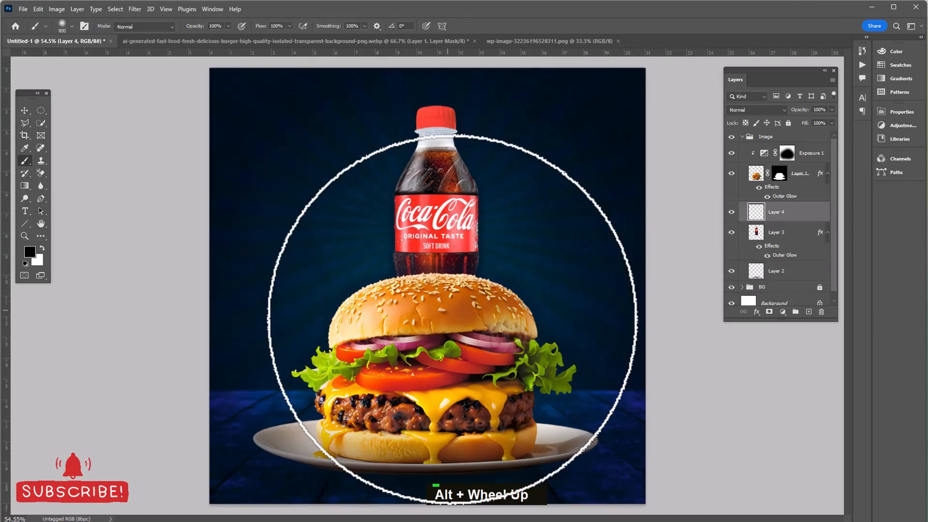
pyautogui.press('[')
pyautogui.press('[')
pyautogui.press('[')
pyautogui.press('[')
pyautogui.press('[')
pyautogui.press('[')
pyautogui.press('[')
pyautogui.press('[')
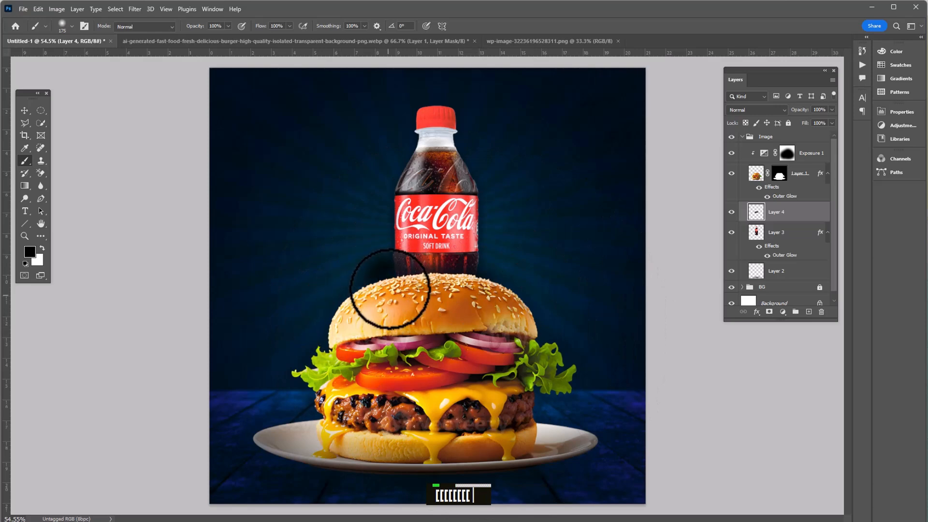
pyautogui.doubleClick(403, 314)
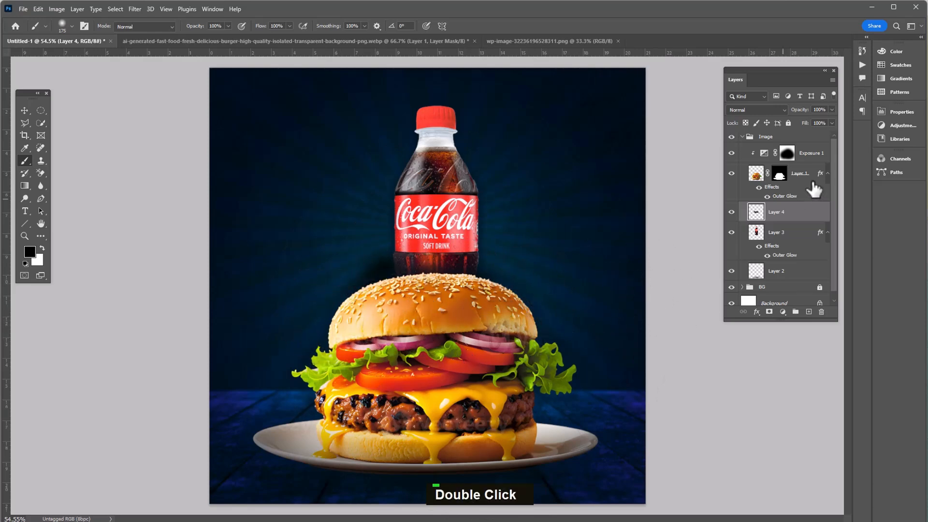
pyautogui.click(831, 110)
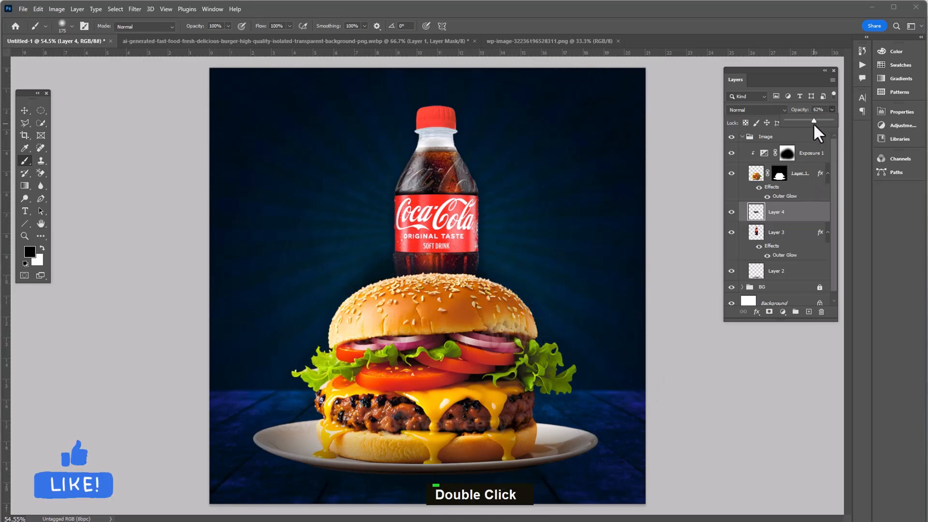
pyautogui.moveTo(812, 120); pyautogui.dragTo(811, 121)
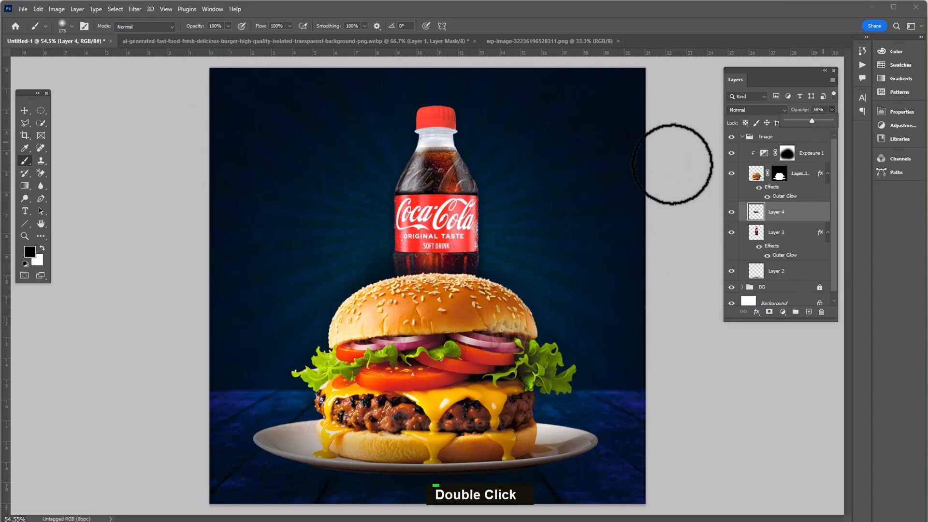
# Collapse the Image group and lock it
pyautogui.click(743, 137)
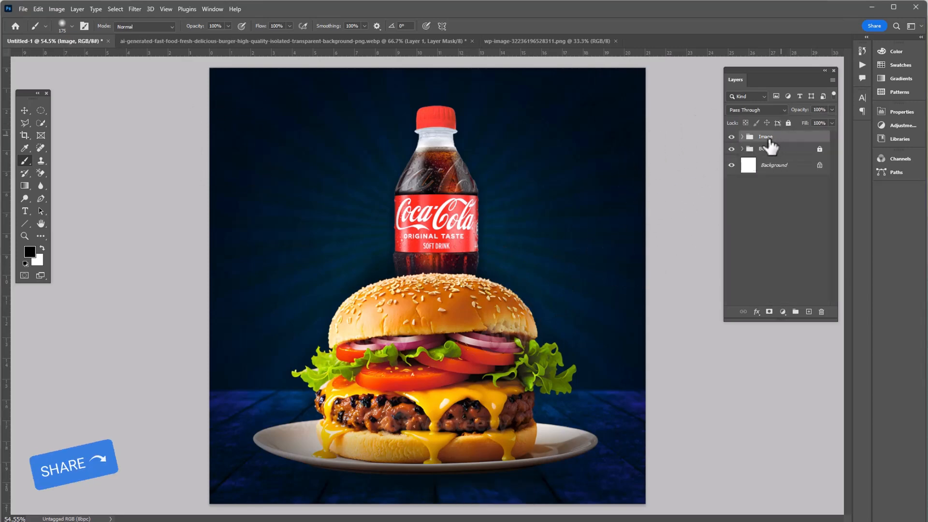
pyautogui.click(22, 110)
pyautogui.doubleClick(126, 173)
pyautogui.keyDown('alt'); pyautogui.scroll(-2, 497, 203); pyautogui.keyUp('alt')
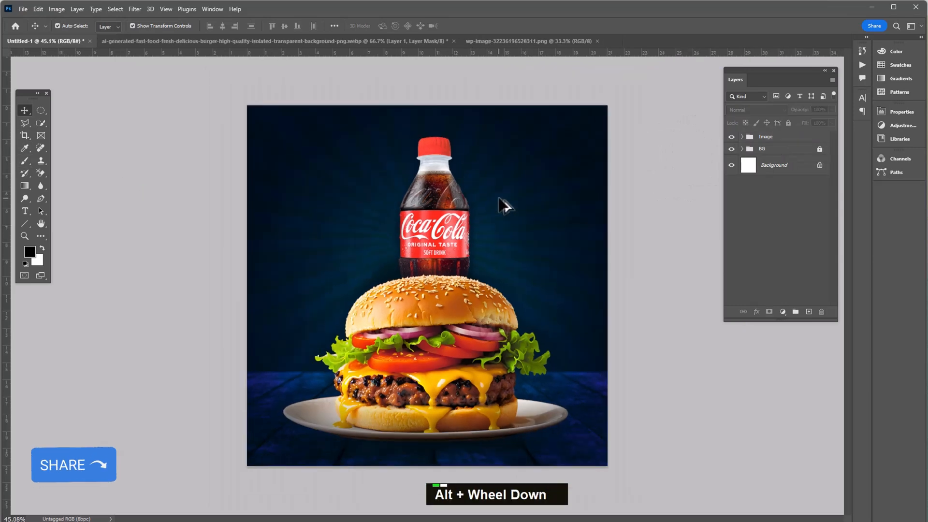
pyautogui.click(788, 137)
pyautogui.click(788, 123)
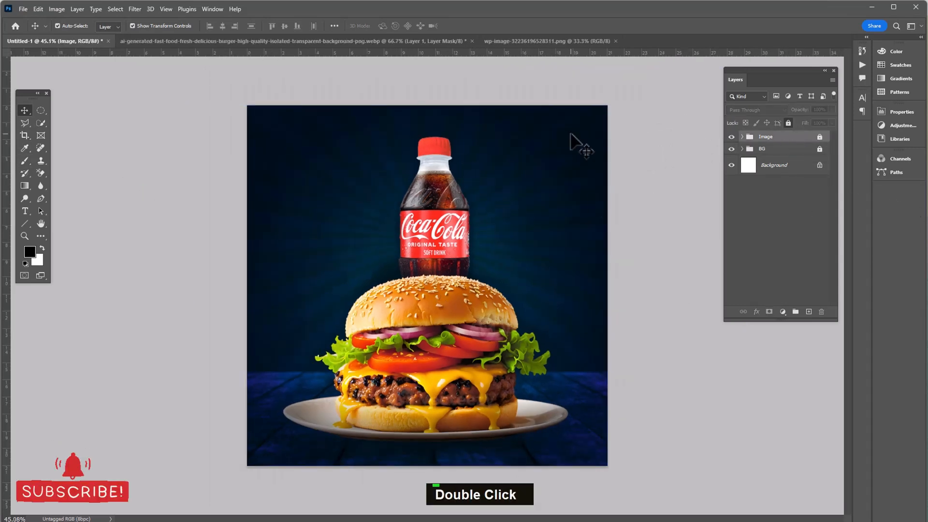
# Start a text layer on the upper left of the canvas and set its text colour to a pale cream yellow
pyautogui.click(21, 211)
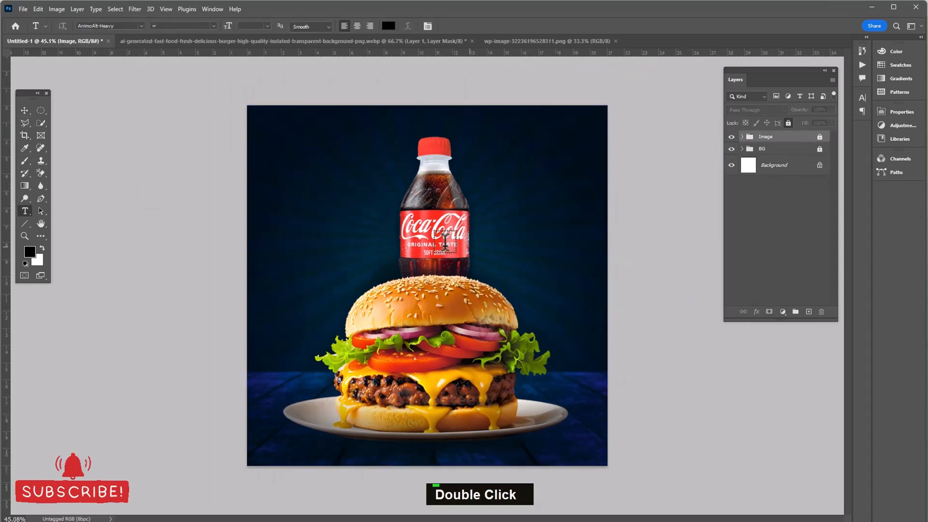
pyautogui.click(291, 186)
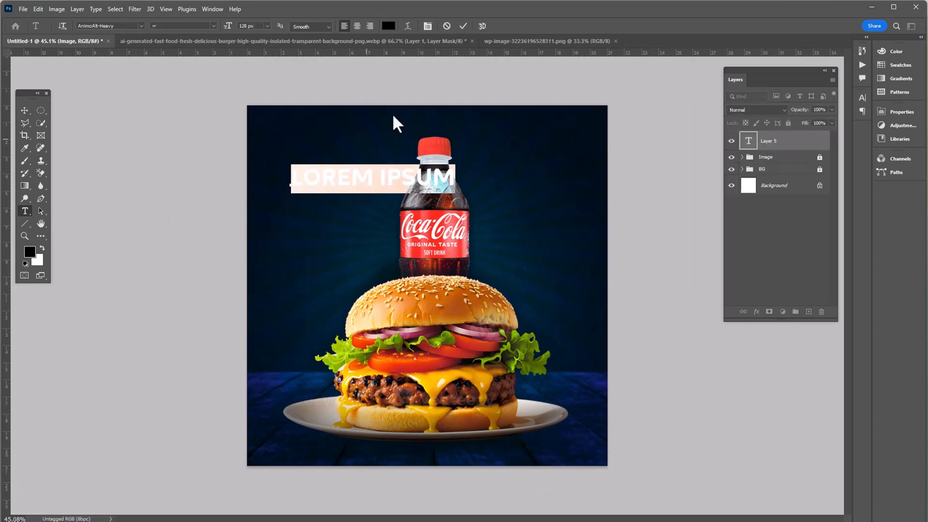
pyautogui.click(389, 26)
pyautogui.write('ffffff')
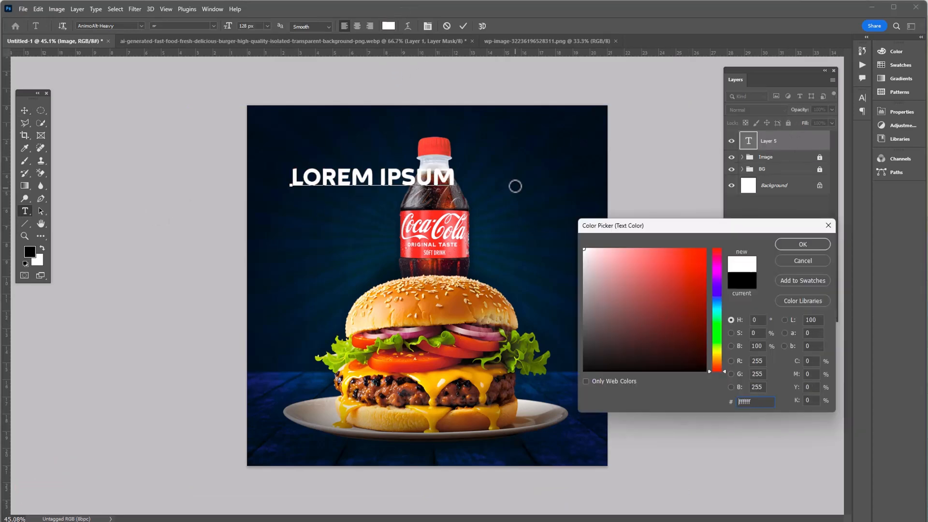
pyautogui.click(810, 387)
pyautogui.scroll(8, 810, 387)
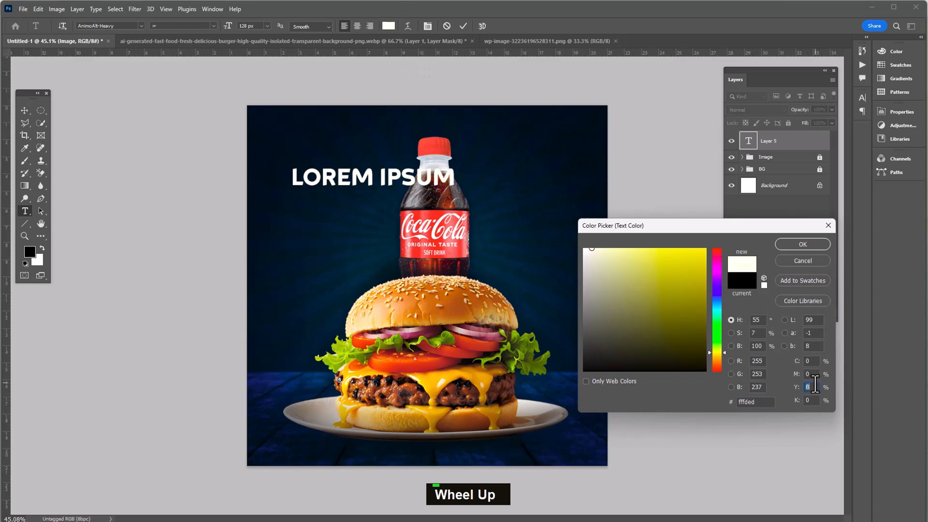
pyautogui.click(785, 256)
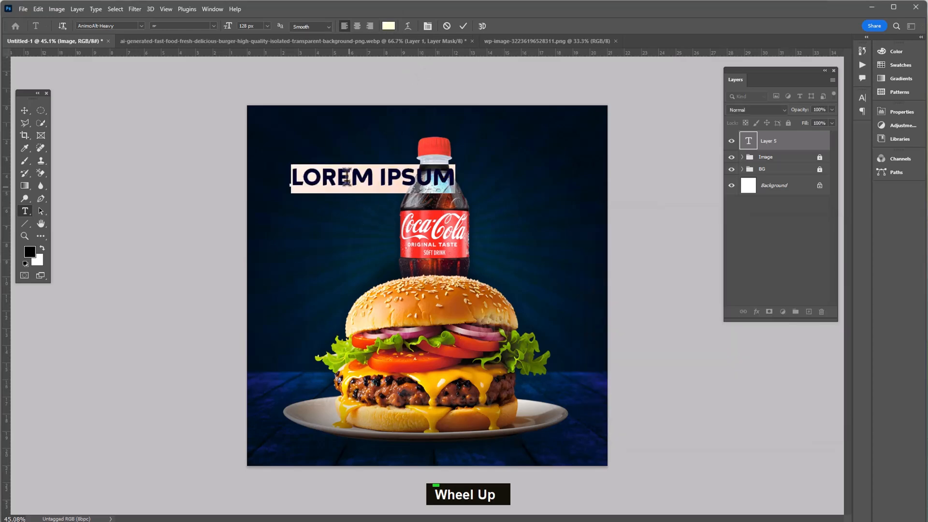
# Replace the placeholder text with FAVOR, AND and BUBBLES on three separate lines
pyautogui.hotkey('ctrl', 'a')
pyautogui.write('fav')
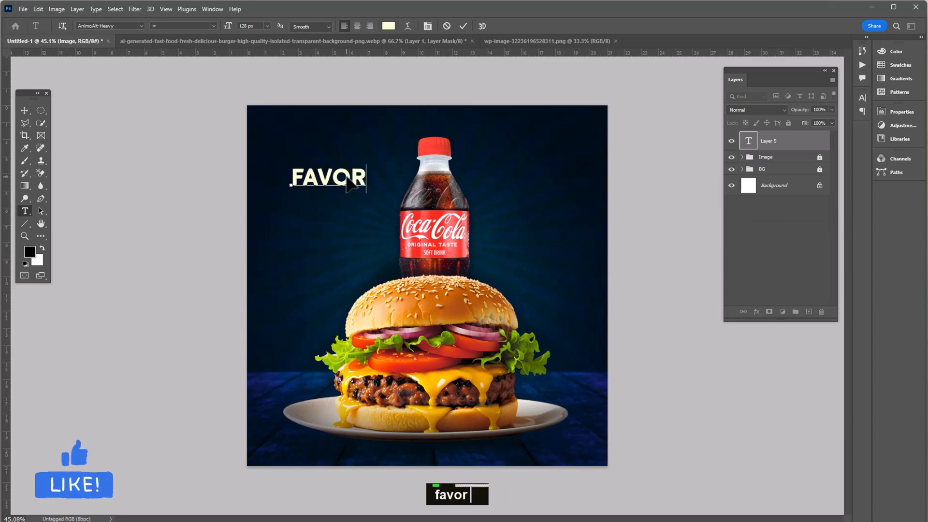
pyautogui.write('and')
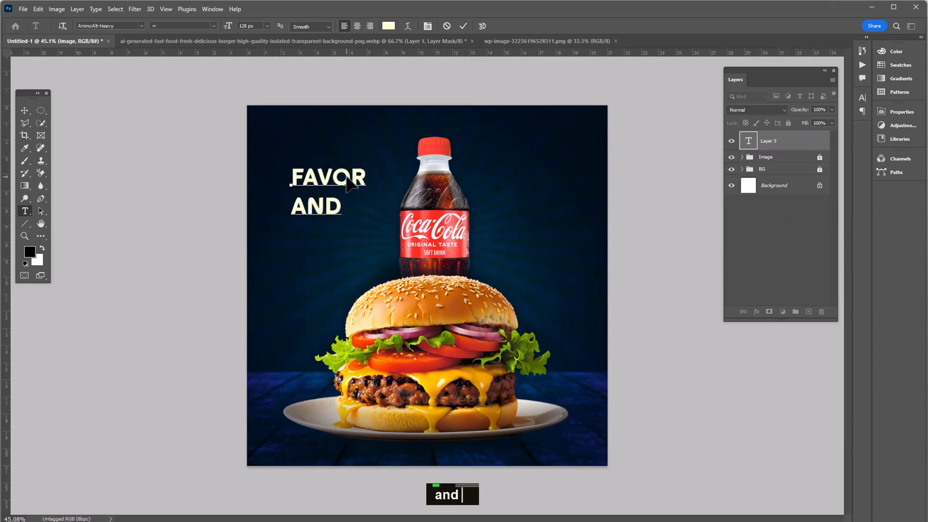
pyautogui.write('bubble')
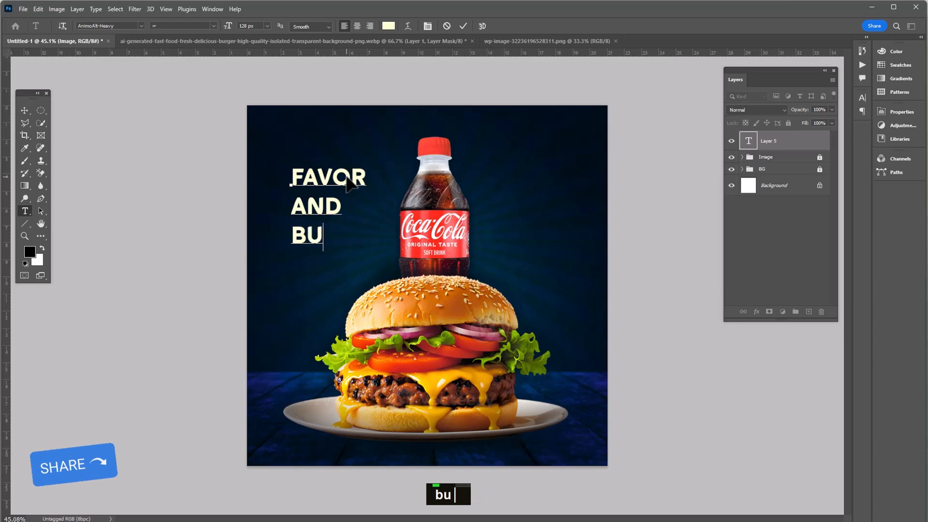
pyautogui.write('s')
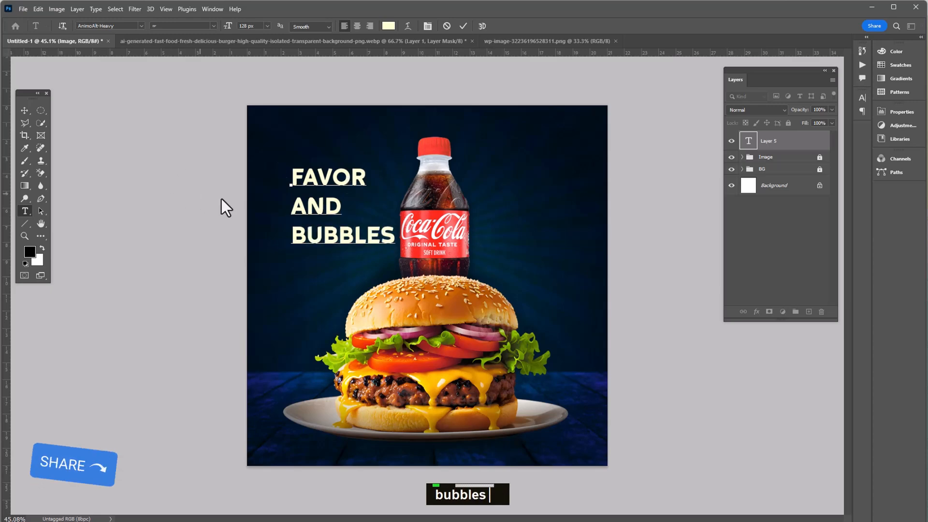
# Recolour the word AND with the light orange #ffd59a sampled from the burger
pyautogui.doubleClick(342, 201)
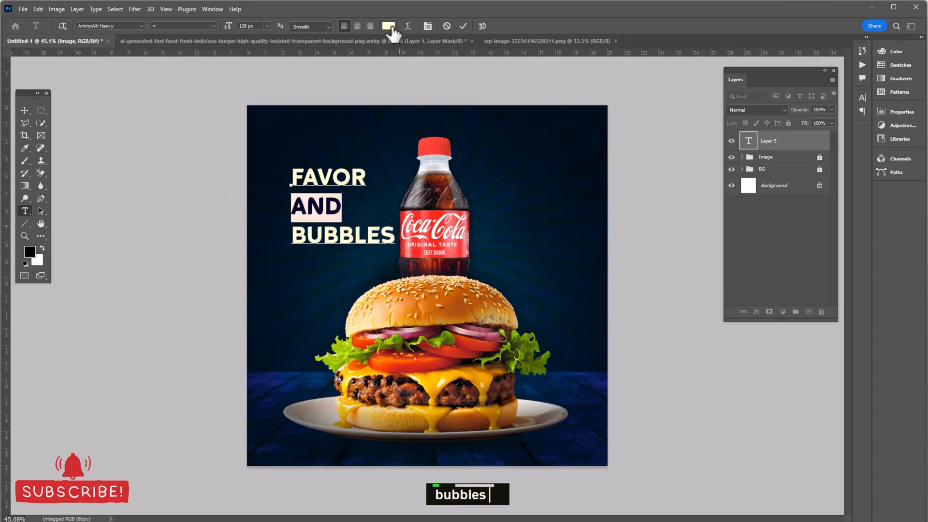
pyautogui.click(388, 26)
pyautogui.click(379, 321)
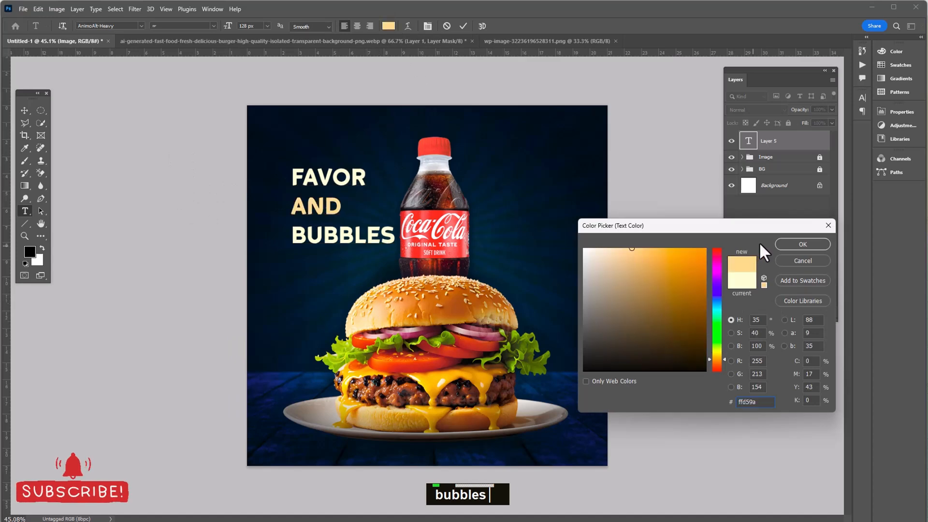
pyautogui.click(793, 244)
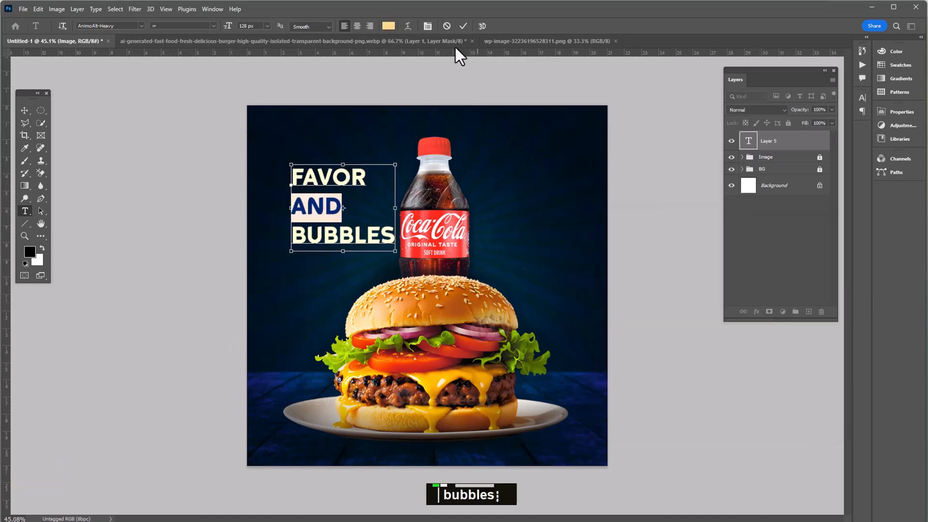
# Tighten the leading of the whole FAVOR AND BUBBLES headline to 97 px
pyautogui.hotkey('ctrl', 'a')
pyautogui.click(428, 25)
pyautogui.click(828, 124)
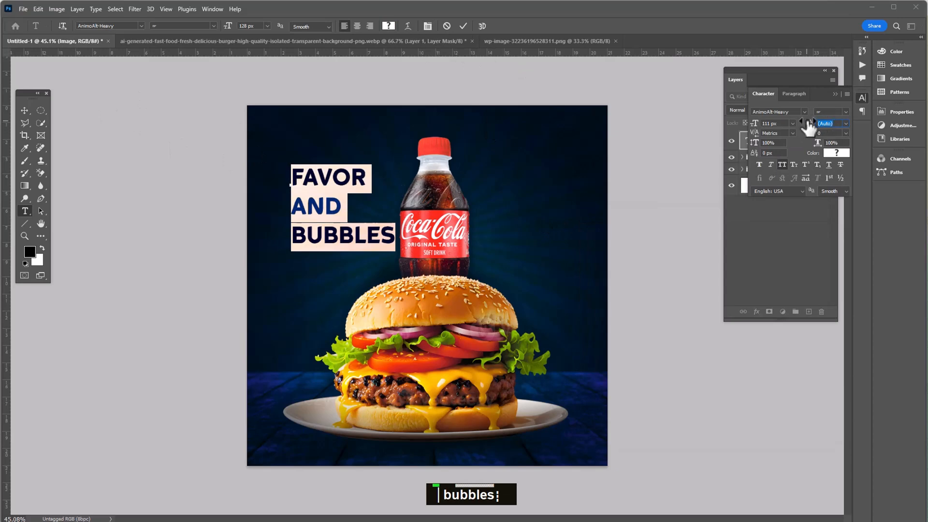
pyautogui.moveTo(812, 127); pyautogui.dragTo(793, 125)
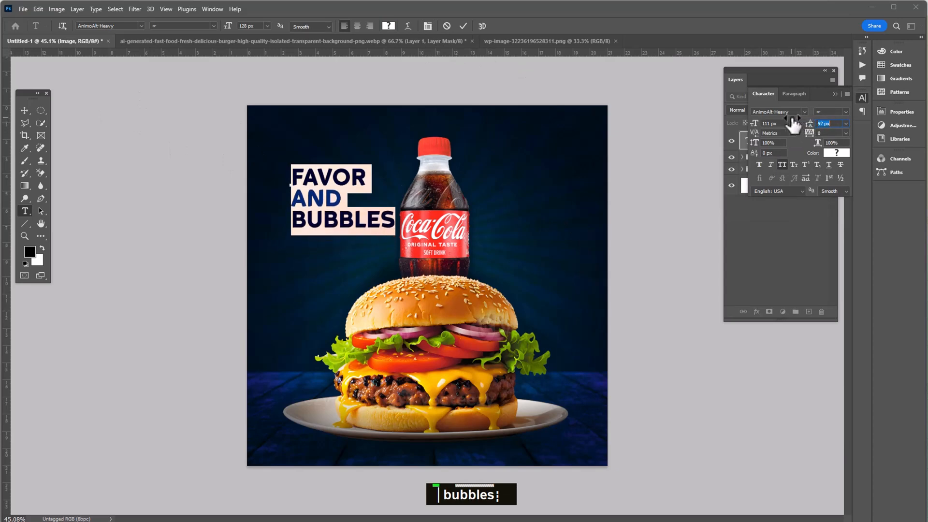
pyautogui.click(23, 111)
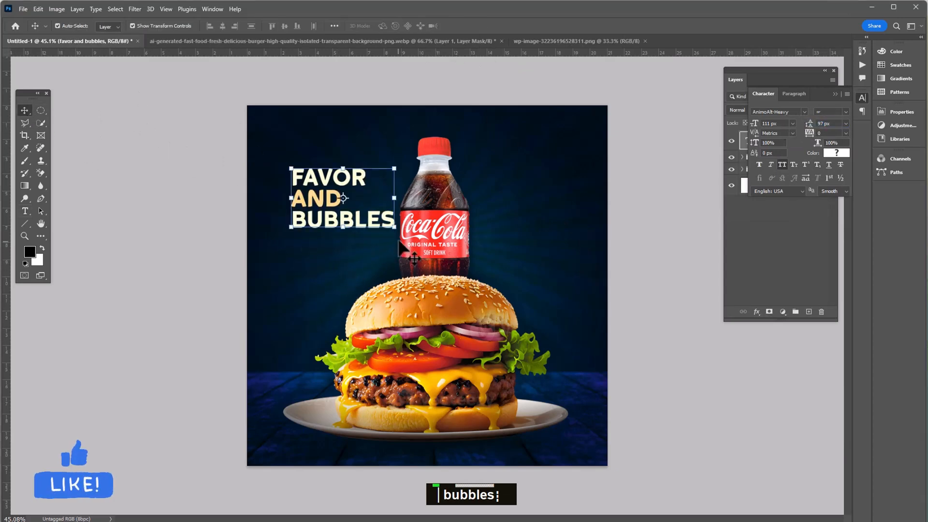
# Enlarge the headline to about 158 px beside the bottle and place its layer below the Image group
pyautogui.moveTo(395, 228); pyautogui.dragTo(456, 277)
pyautogui.moveTo(349, 230); pyautogui.dragTo(319, 230)
pyautogui.moveTo(426, 276); pyautogui.dragTo(401, 264)
pyautogui.press('Return')
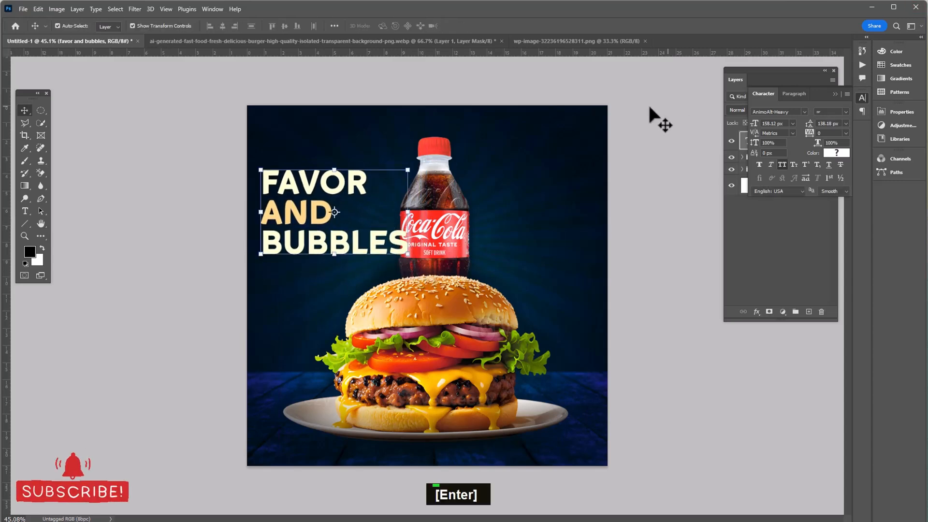
pyautogui.doubleClick(834, 93)
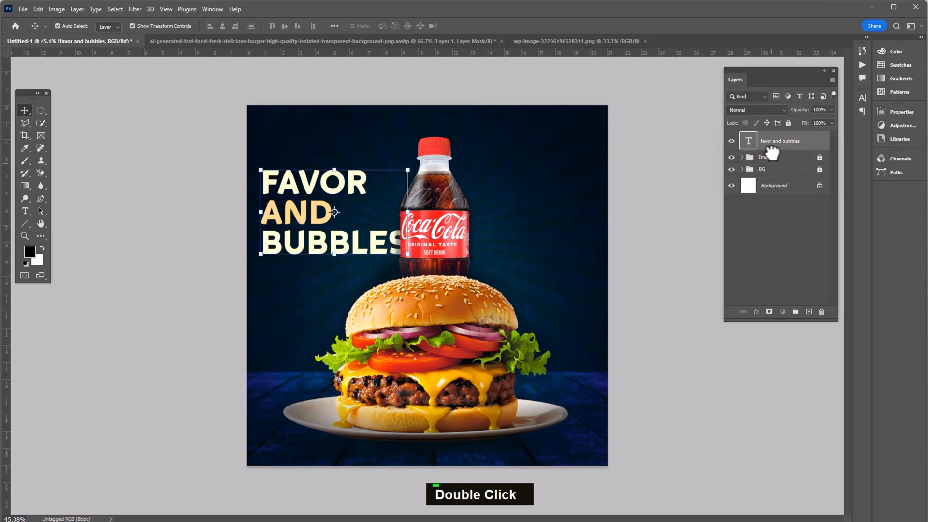
pyautogui.moveTo(772, 152); pyautogui.dragTo(773, 172)
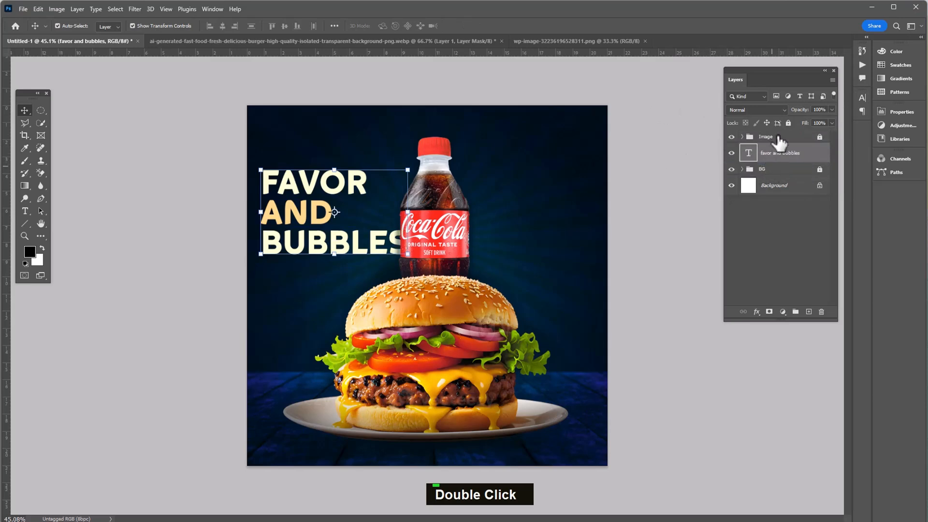
# Duplicate the headline below the original and remove the AND line from the copy
pyautogui.press('ctrl')
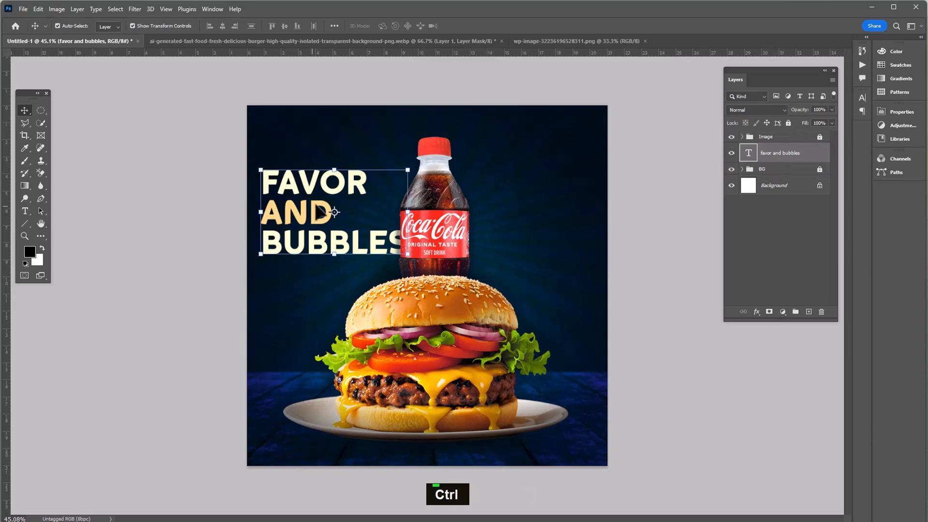
pyautogui.moveTo(314, 219); pyautogui.dragTo(235, 315)
pyautogui.press('t')
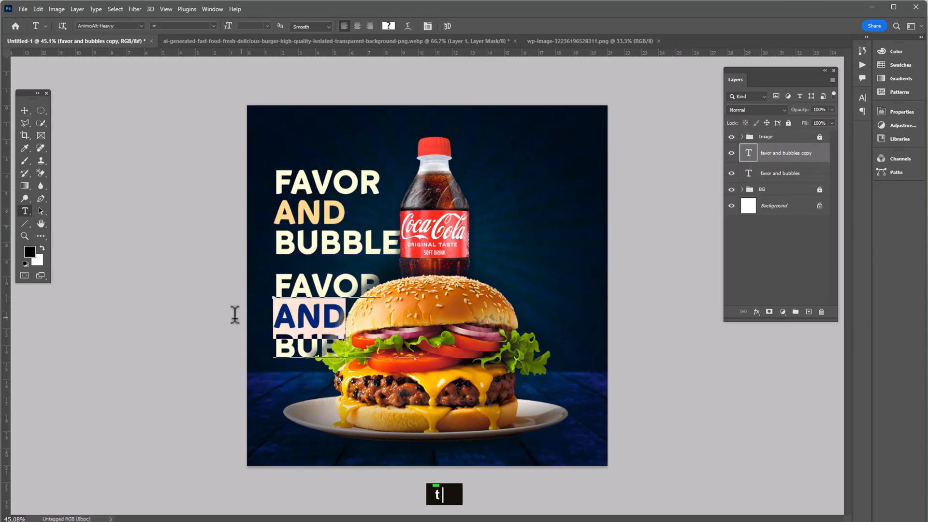
pyautogui.press('BackSpace')
pyautogui.press('BackSpace')
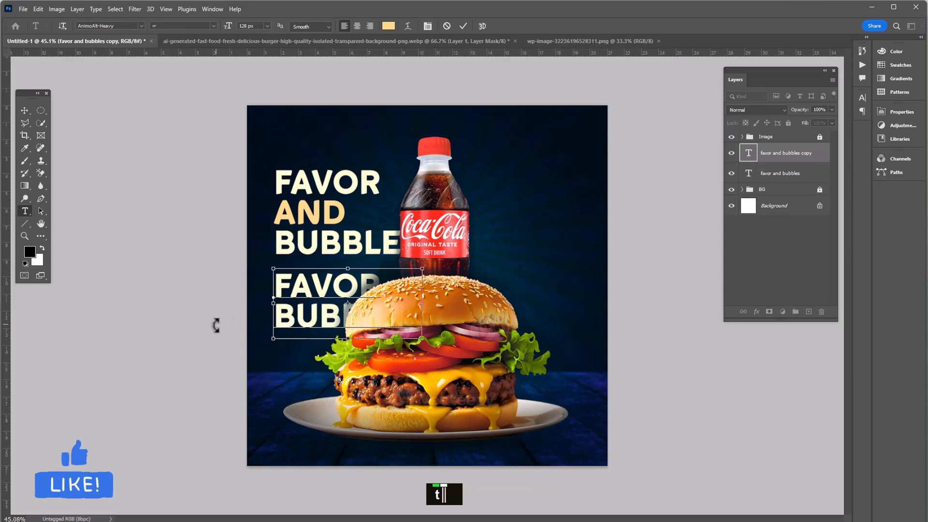
# Recolour the copied FAVOR BUBBLES text dark red #5a1916
pyautogui.hotkey('ctrl', 'a')
pyautogui.click(392, 25)
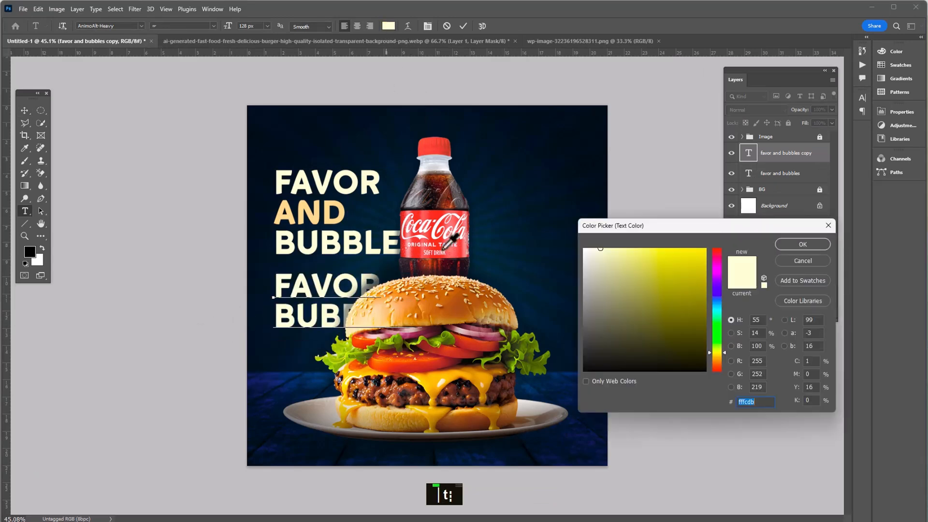
pyautogui.write('5a1916')
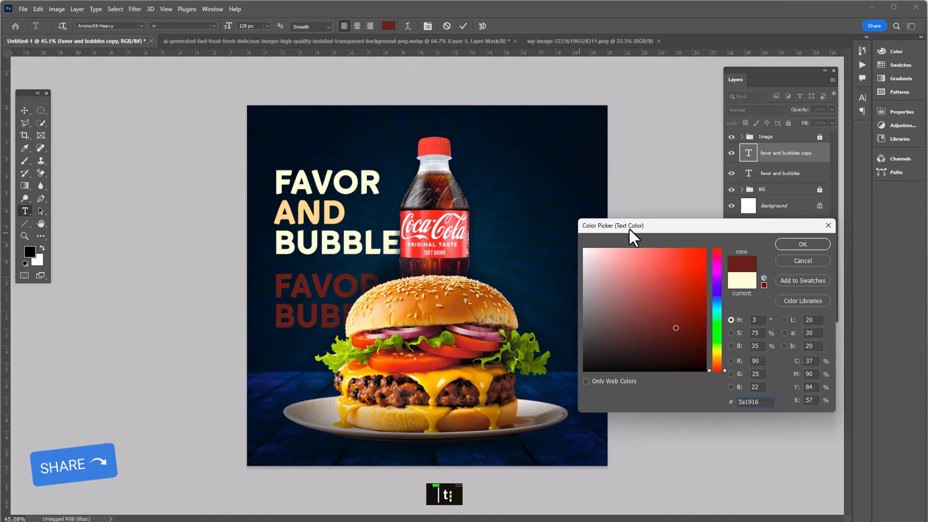
pyautogui.click(801, 244)
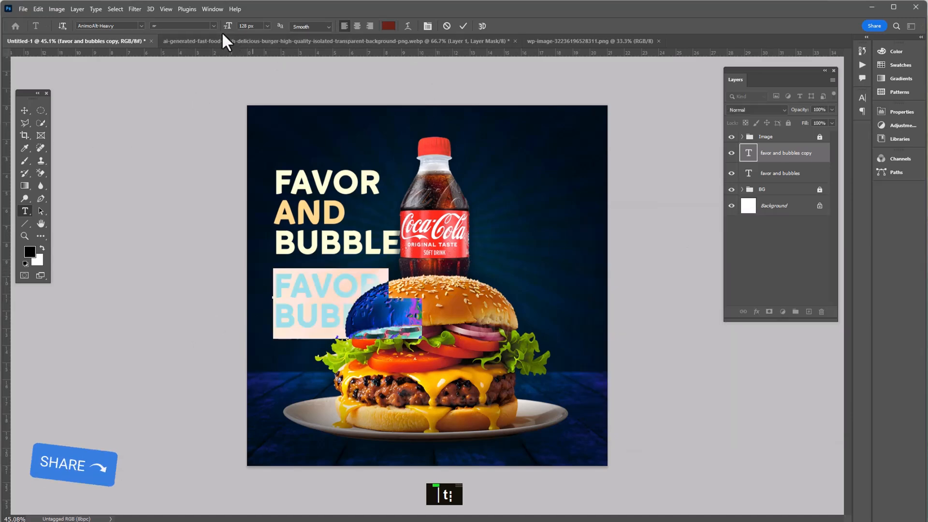
# Set the copied text to 360 px with 289 px leading and position it behind the burger
pyautogui.moveTo(223, 32); pyautogui.dragTo(346, 47)
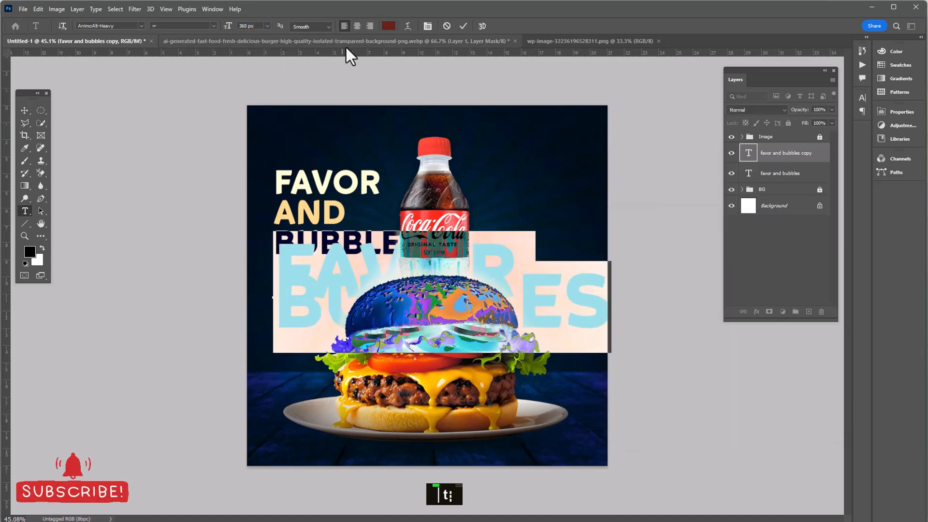
pyautogui.click(429, 25)
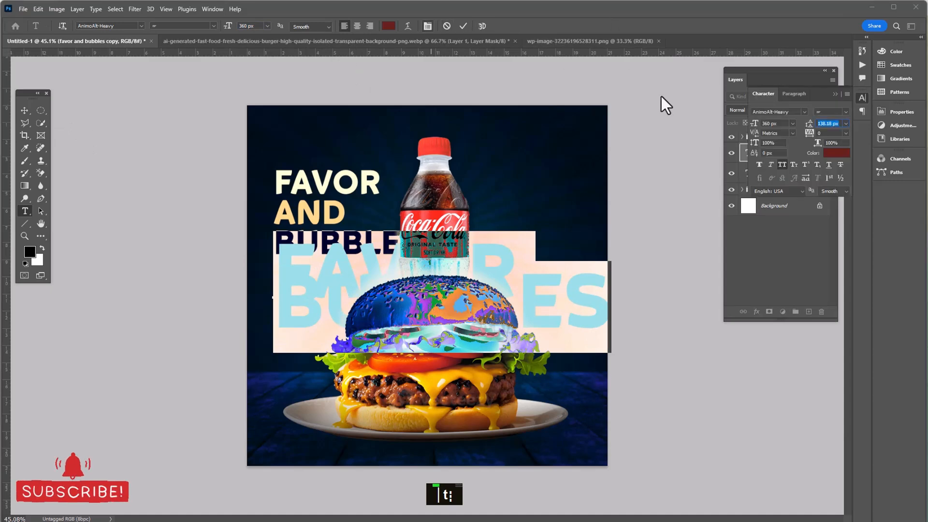
pyautogui.moveTo(811, 126); pyautogui.dragTo(882, 128)
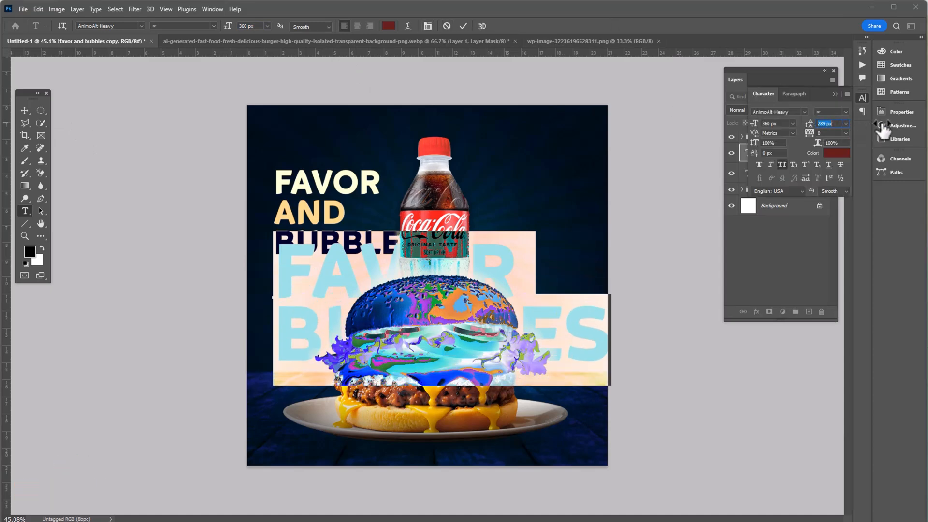
pyautogui.click(24, 110)
pyautogui.moveTo(329, 291); pyautogui.dragTo(324, 318)
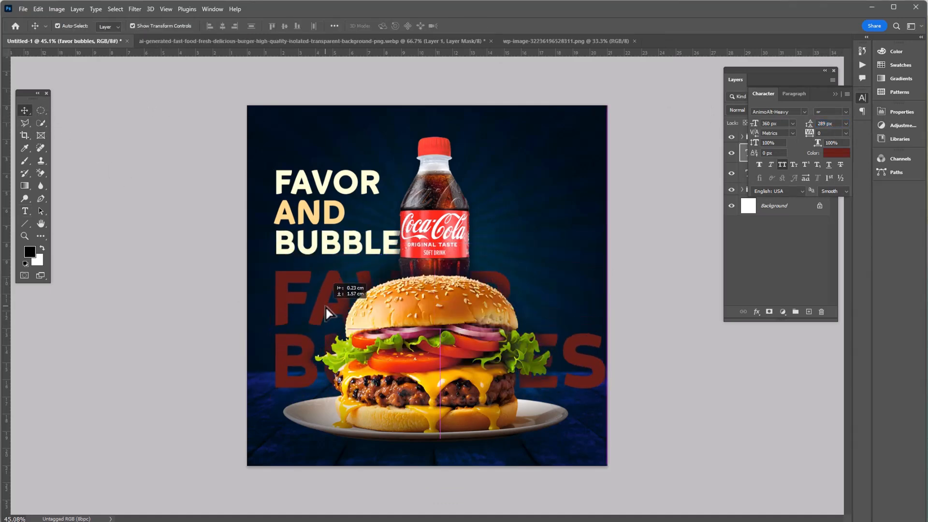
# Lower the opacity of the large FAVOR BUBBLES text to 33% and scale it down behind the burger
pyautogui.click(831, 110)
pyautogui.moveTo(831, 120); pyautogui.dragTo(801, 120)
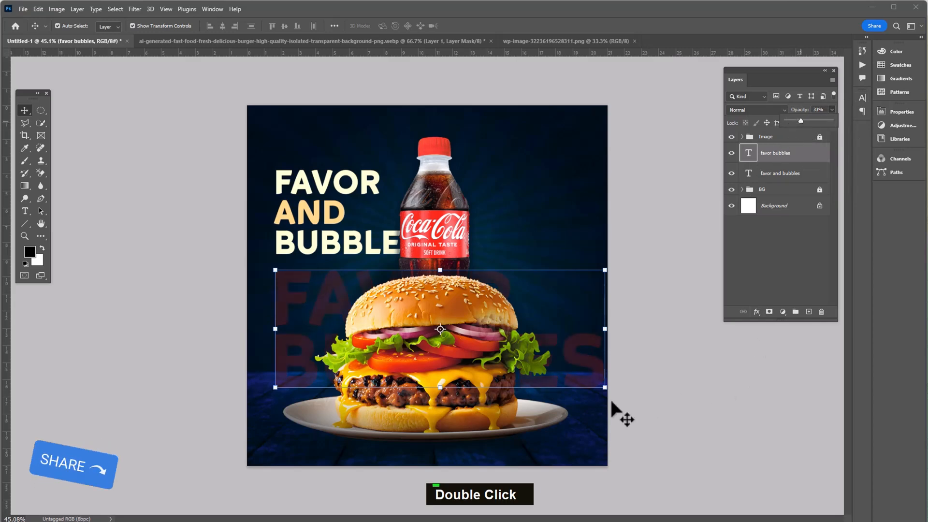
pyautogui.moveTo(604, 387); pyautogui.dragTo(555, 386)
pyautogui.press('Return')
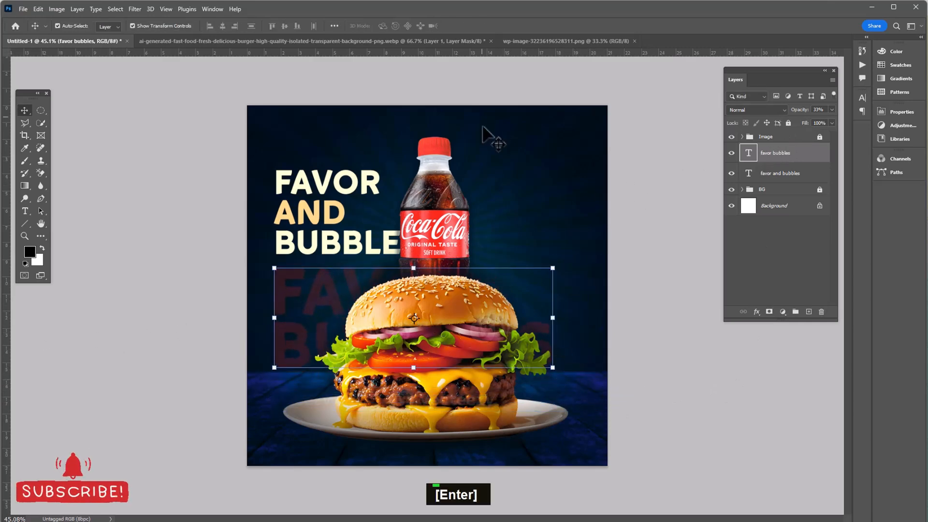
# Recolour the large FAVOR BUBBLES text with the cream #fffcdb sampled from the headline and reduce its layer opacity to 7%
pyautogui.press('t')
pyautogui.click(306, 286)
pyautogui.hotkey('ctrl', 'a')
pyautogui.click(388, 25)
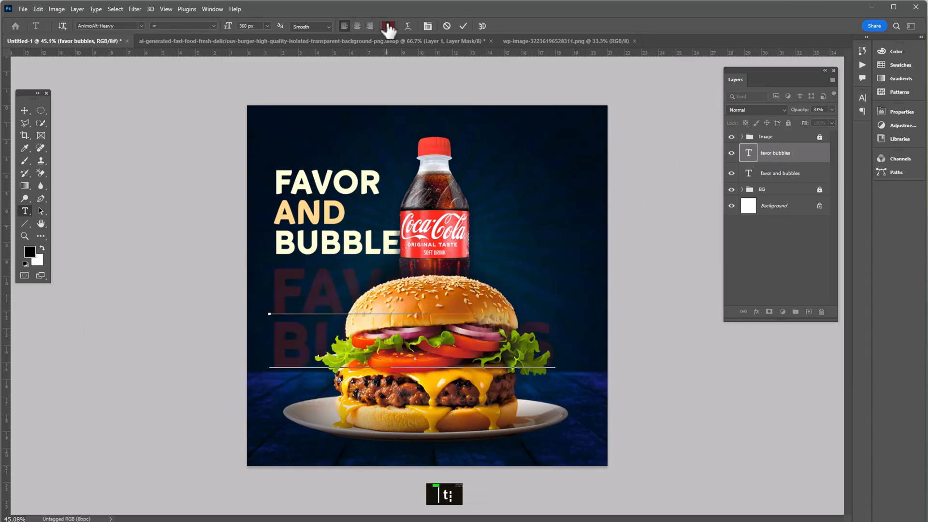
pyautogui.click(325, 171)
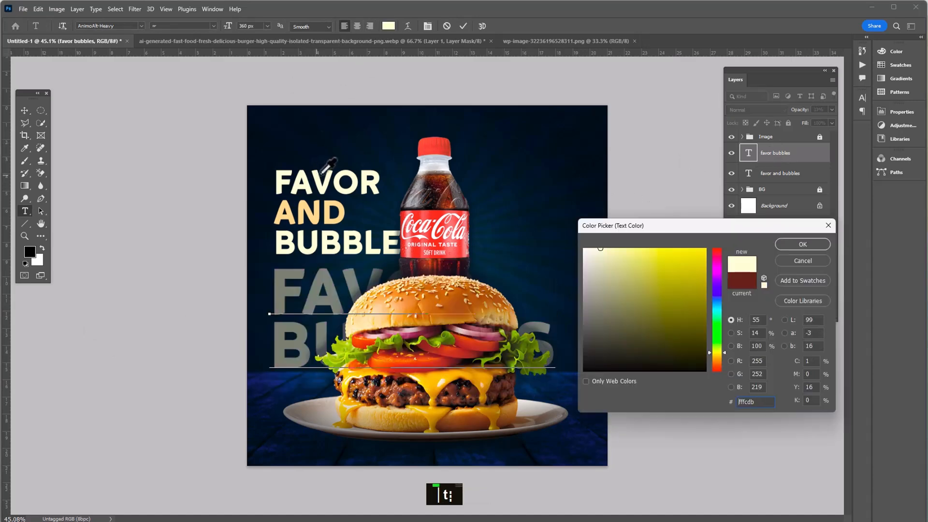
pyautogui.click(798, 244)
pyautogui.click(26, 111)
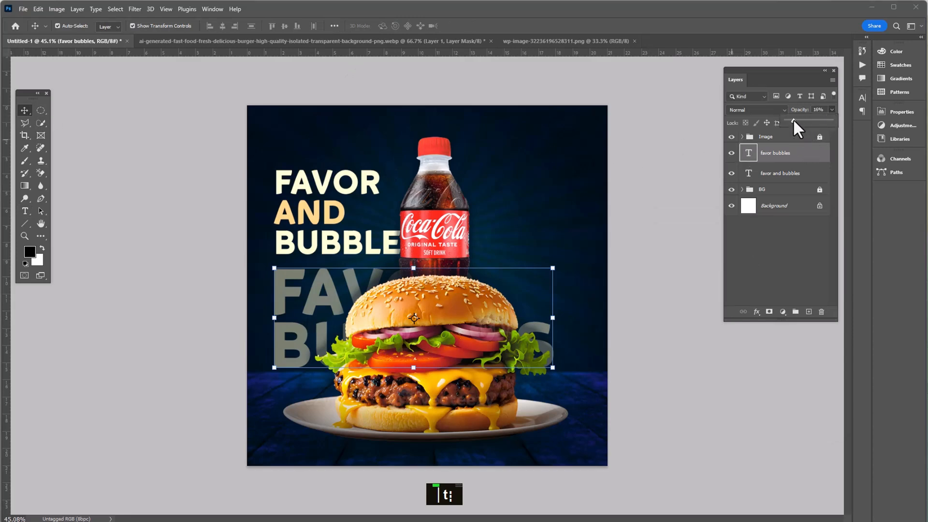
pyautogui.doubleClick(673, 303)
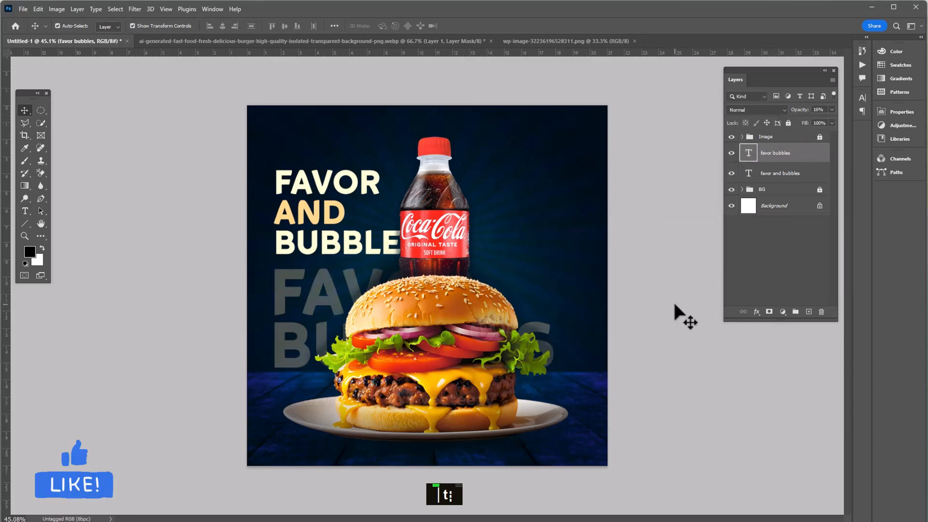
pyautogui.press('space')
pyautogui.scroll(5, 520, 317)
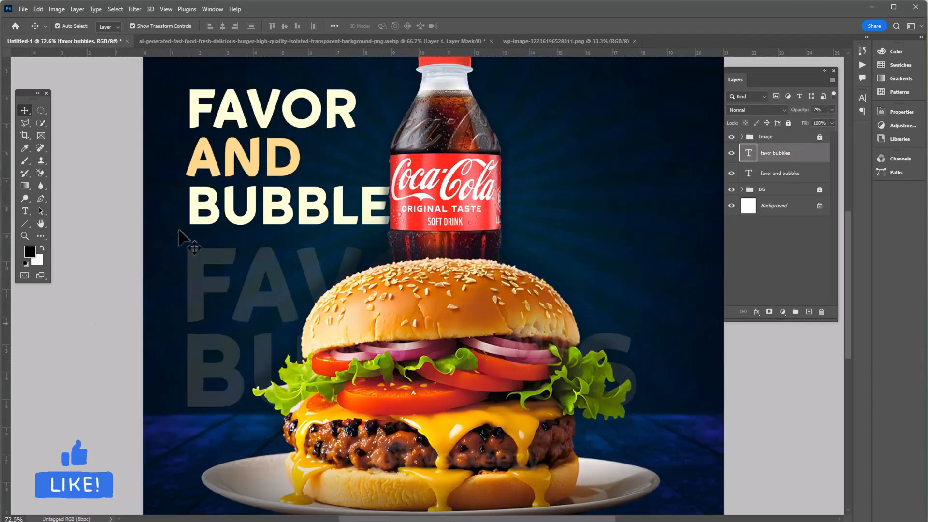
# Duplicate the headline downwards and replace the copy's text with WITH on one line and FREE and COKE together below
pyautogui.click(249, 166)
pyautogui.moveTo(249, 167); pyautogui.dragTo(245, 290)
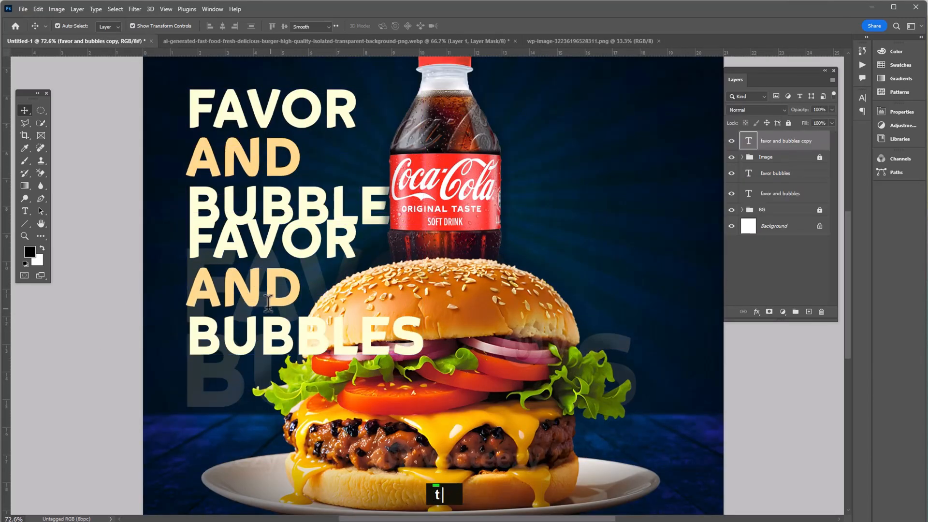
pyautogui.doubleClick(263, 293)
pyautogui.write('with f')
pyautogui.press('BackSpace')
pyautogui.press('BackSpace')
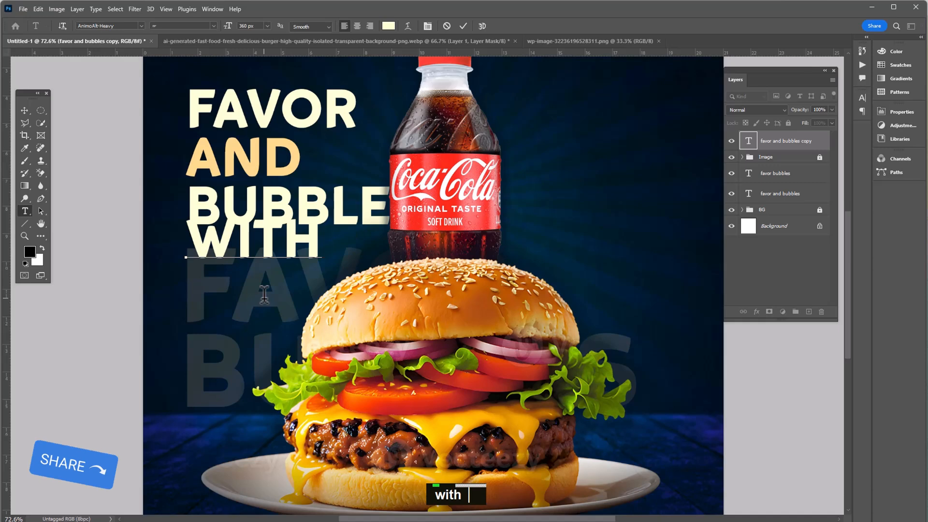
pyautogui.press('Return')
pyautogui.write('free')
pyautogui.press('Return')
pyautogui.write('coke')
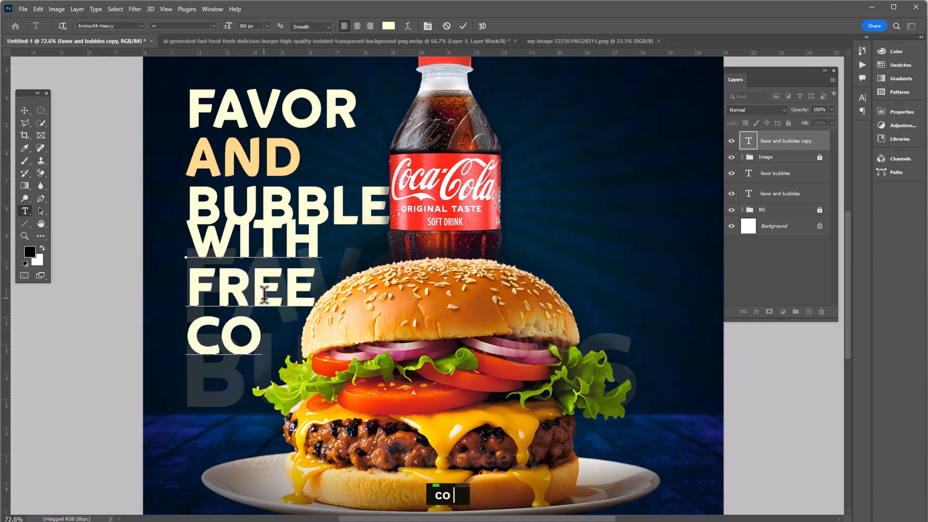
pyautogui.press('Home')
pyautogui.press('BackSpace')
# Set the new text to 96 px with Auto leading and add a space between FREE and COKE
pyautogui.hotkey('ctrl', 'a')
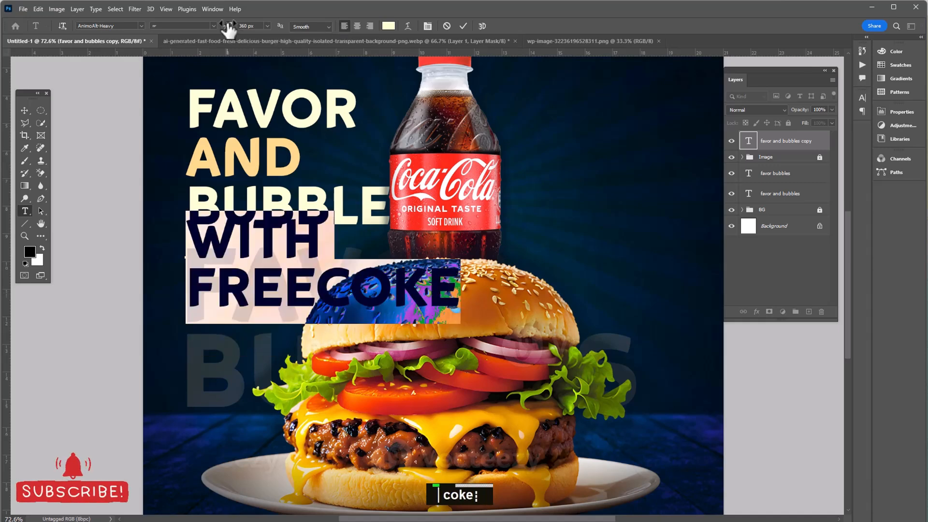
pyautogui.moveTo(229, 27); pyautogui.dragTo(101, 43)
pyautogui.click(427, 26)
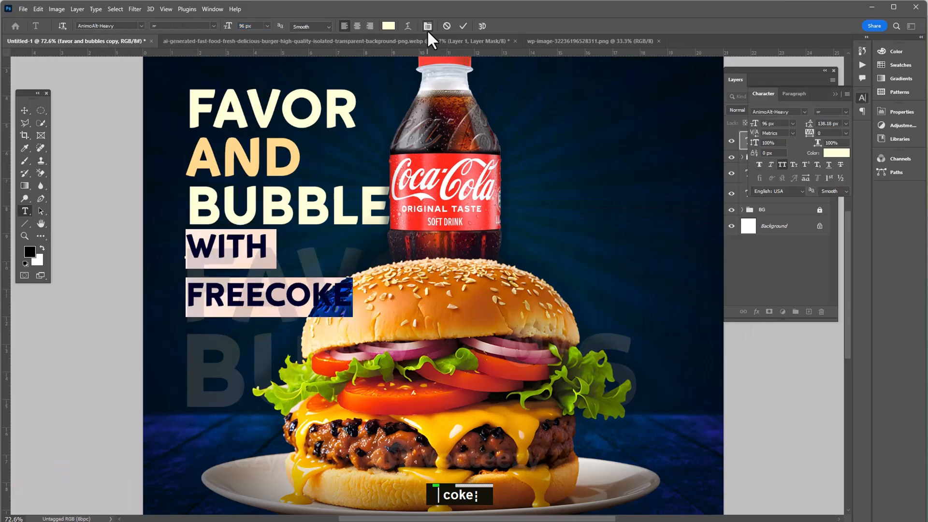
pyautogui.click(845, 123)
pyautogui.click(827, 129)
pyautogui.click(268, 288)
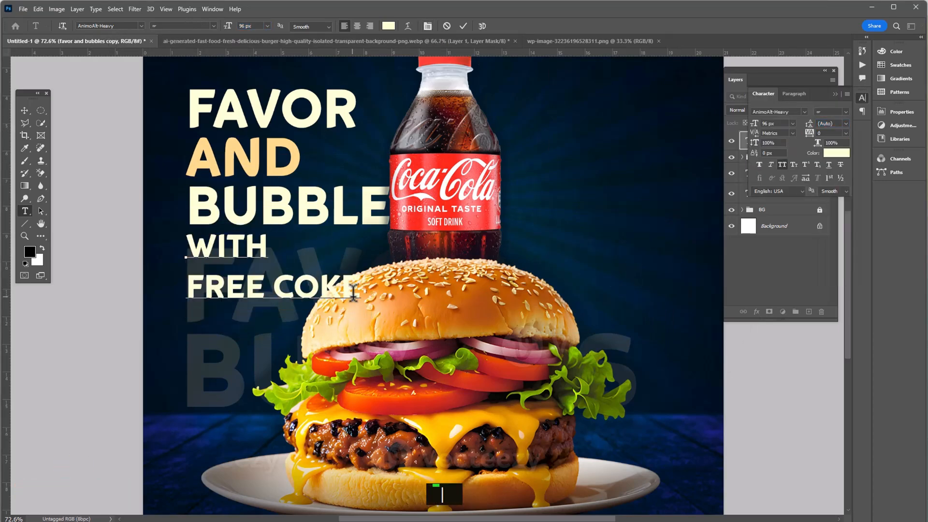
# Recolour the WITH FREE COKE text bright red and shift it slightly down below the headline
pyautogui.hotkey('ctrl', 'a')
pyautogui.click(389, 26)
pyautogui.click(716, 223)
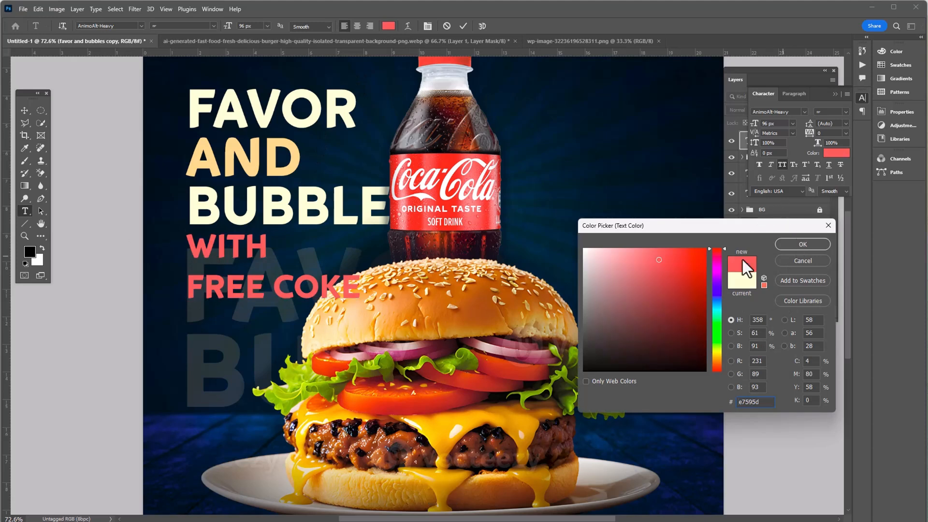
pyautogui.click(799, 242)
pyautogui.click(25, 111)
pyautogui.moveTo(254, 241); pyautogui.dragTo(254, 250)
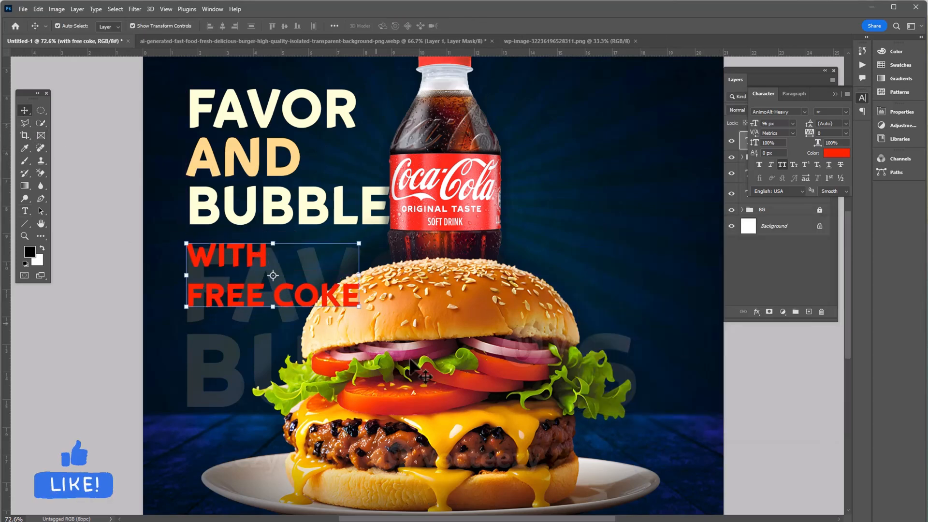
# Reduce the font size of the WITH FREE COKE text to 76 px
pyautogui.press('t')
pyautogui.click(254, 251)
pyautogui.hotkey('ctrl', 'a')
pyautogui.scroll(-20, 252, 27)
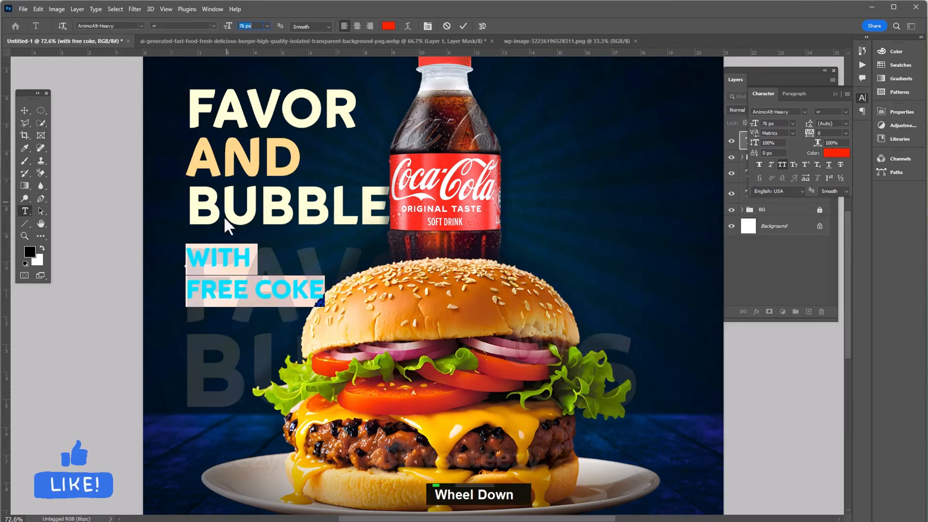
# Rearrange the red text so WITH FREE sits on the first line and COKE on the second
pyautogui.click(222, 260)
pyautogui.press('End')
pyautogui.press('Delete')
pyautogui.click(324, 256)
pyautogui.press('Return')
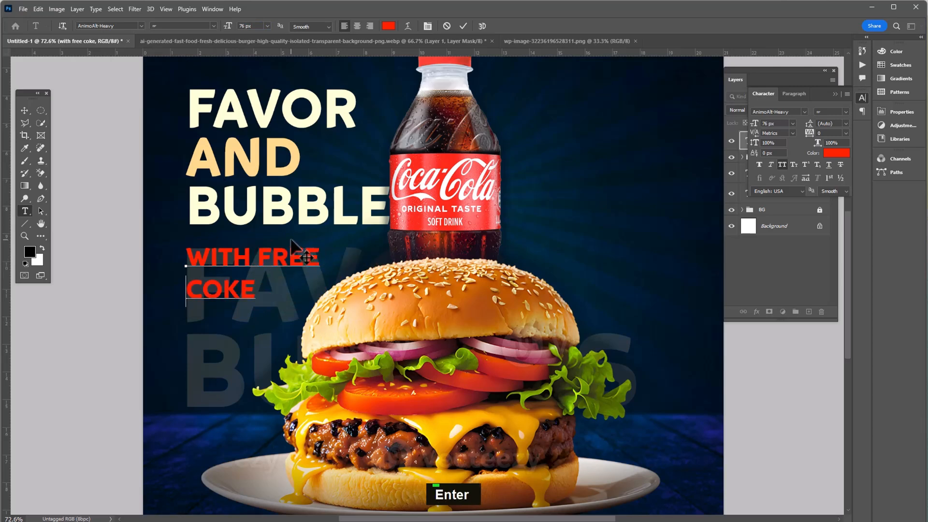
# Enlarge the word COKE to 156 px and set the leading of both red lines to 141 px
pyautogui.moveTo(191, 288); pyautogui.dragTo(255, 290)
pyautogui.scroll(16, 246, 26)
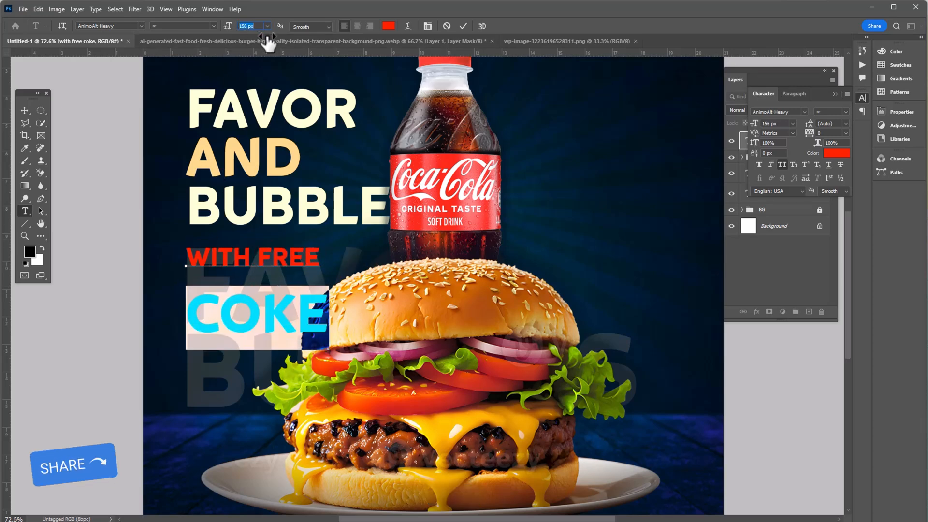
pyautogui.hotkey('ctrl', 'a')
pyautogui.moveTo(809, 124); pyautogui.dragTo(833, 116)
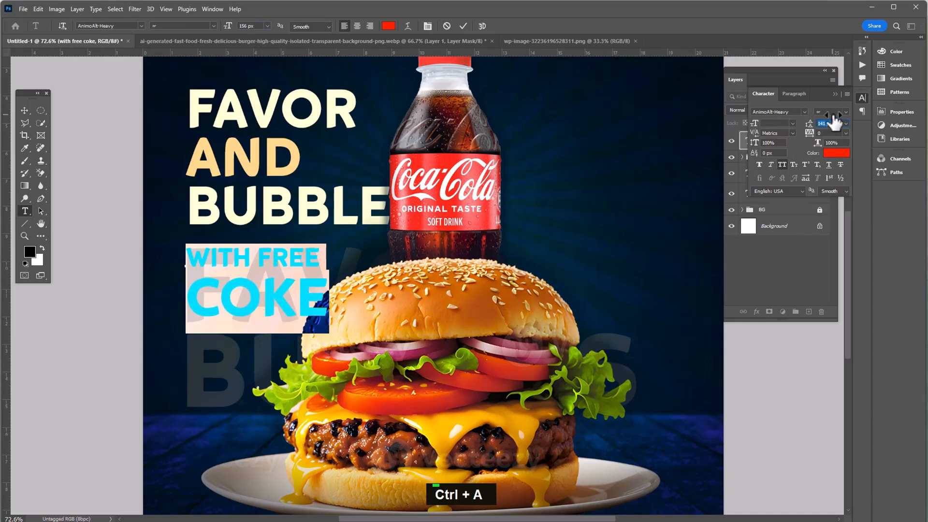
# Slightly reduce the font size of the word COKE so its width matches the WITH FREE line above it
pyautogui.doubleClick(304, 296)
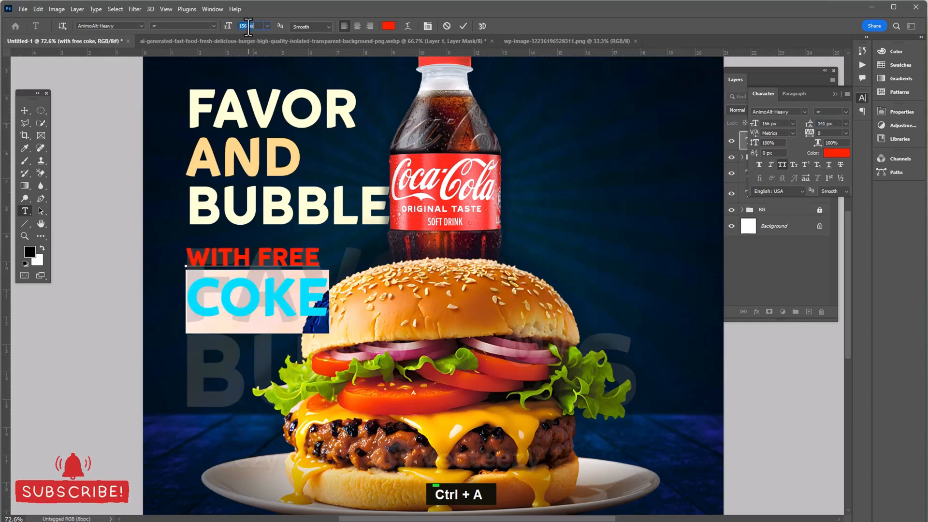
pyautogui.scroll(-8, 250, 25)
pyautogui.click(24, 110)
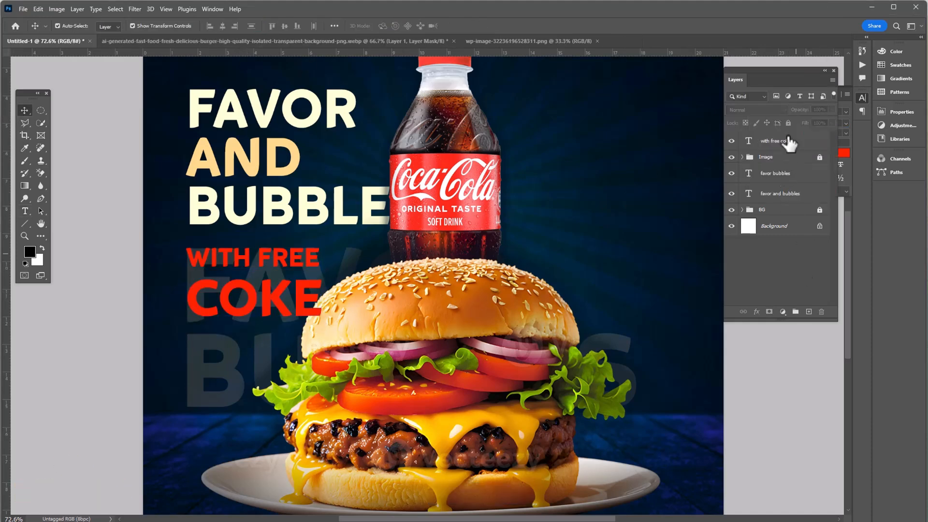
# Convert the with free coke text layer to a smart object and scale it down proportionally
pyautogui.rightClick(788, 140)
pyautogui.click(812, 336)
pyautogui.moveTo(322, 316); pyautogui.dragTo(297, 303)
pyautogui.click(481, 26)
# Duplicate the FAVOR AND BUBBLE headline to the right of the bottle and bring the copy to the front of the layer stack
pyautogui.scroll(-2, 248, 251)
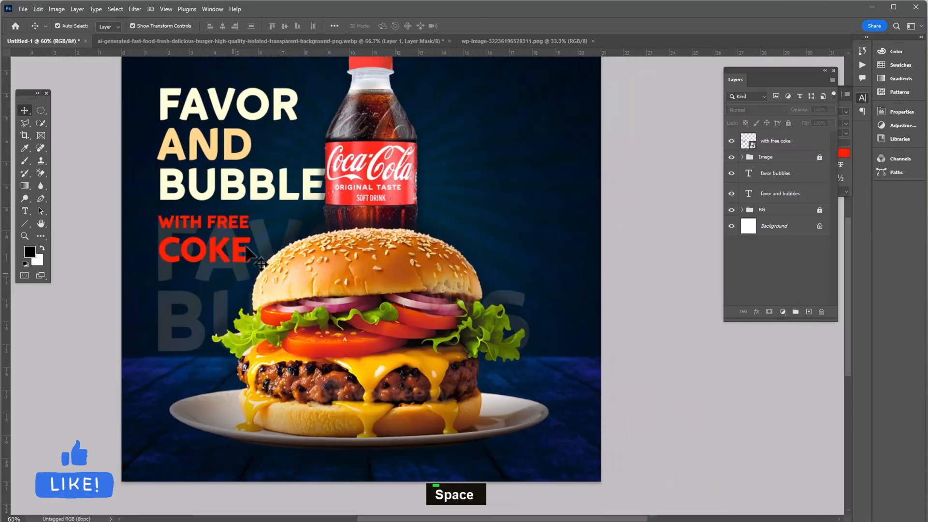
pyautogui.moveTo(174, 125); pyautogui.dragTo(447, 225)
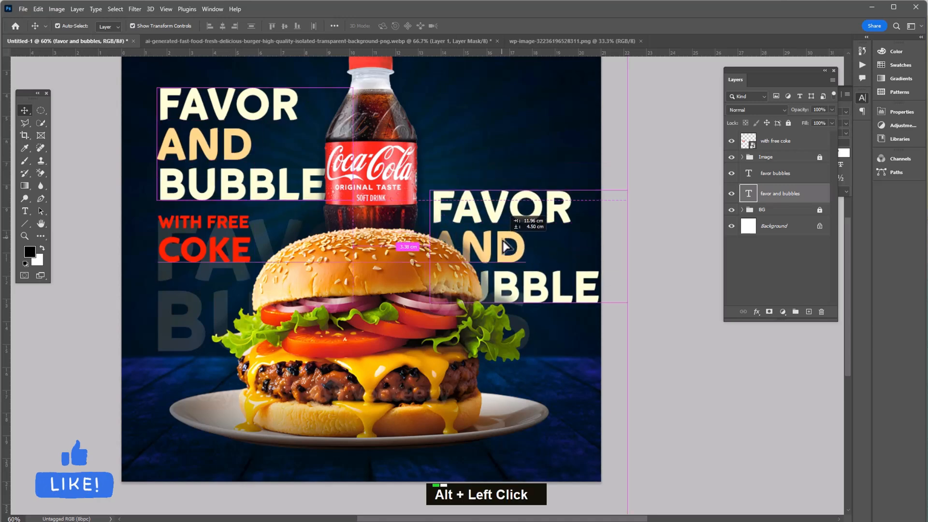
pyautogui.hotkey('ctrl', 'shift', ']')
pyautogui.press('t')
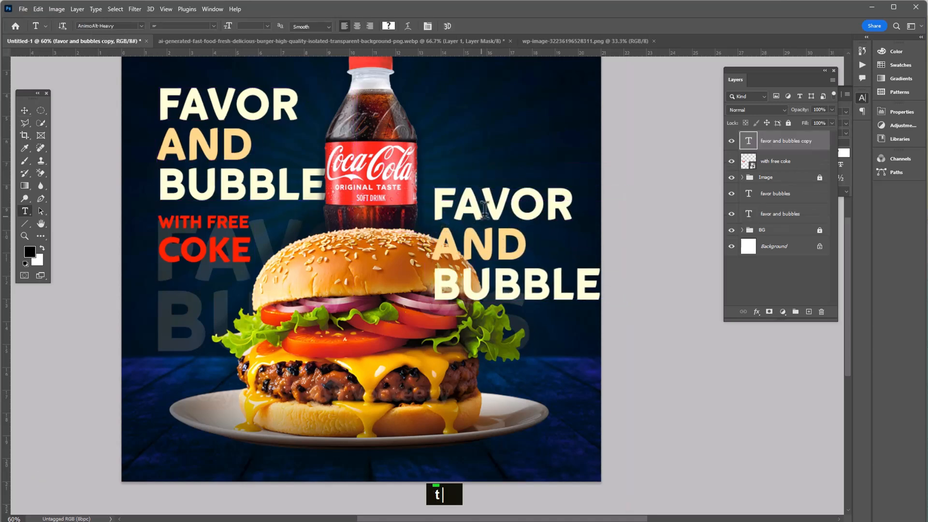
# Replace the duplicated headline's text with 50%
pyautogui.click(481, 213)
pyautogui.hotkey('ctrl', 'a')
pyautogui.write('50')
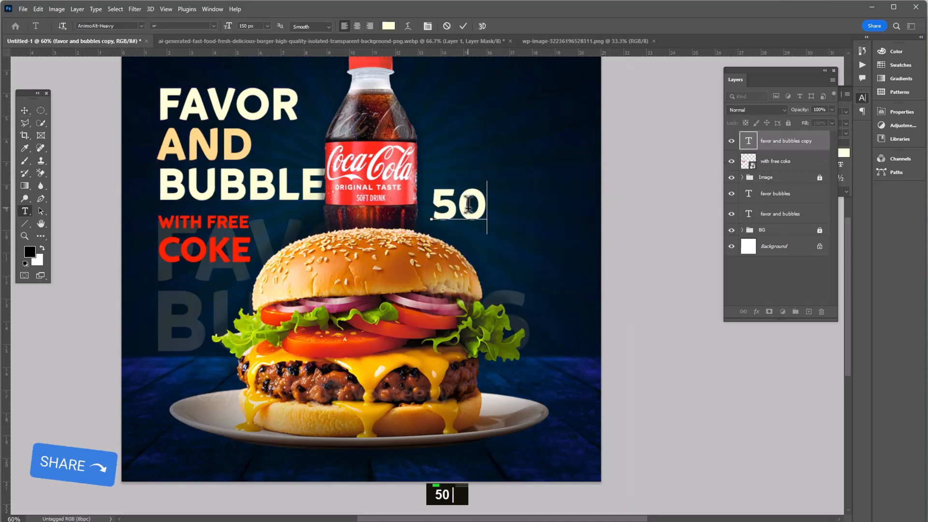
pyautogui.write('%')
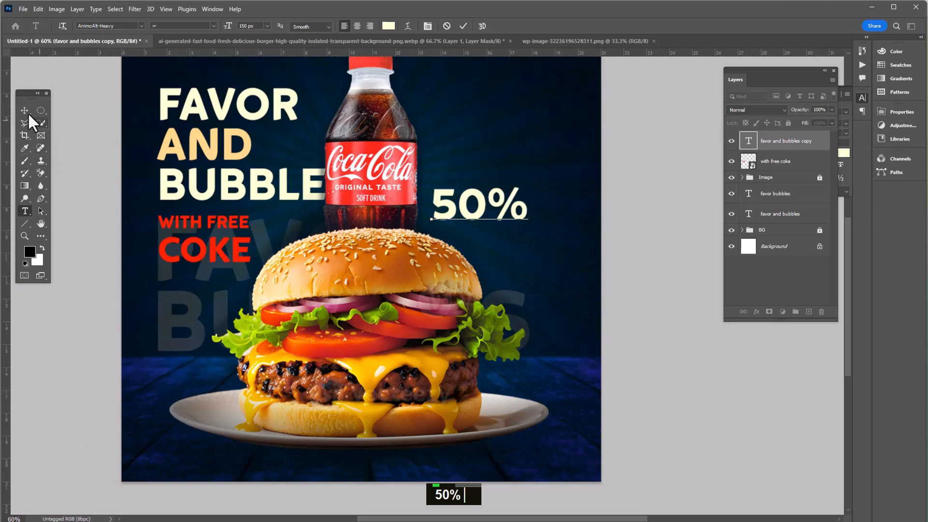
pyautogui.click(25, 111)
# Duplicate the 50% text straight below the original and replace the copy's text with discount
pyautogui.keyDown('alt'); pyautogui.scroll(3, 541, 237); pyautogui.keyUp('alt')
pyautogui.moveTo(502, 205); pyautogui.dragTo(502, 265)
pyautogui.press('t')
pyautogui.doubleClick(422, 242)
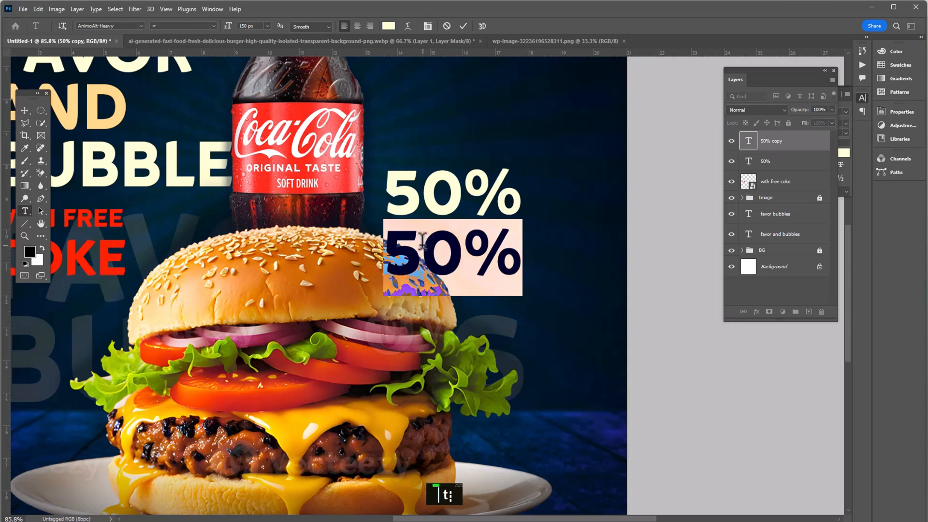
pyautogui.write('discou')
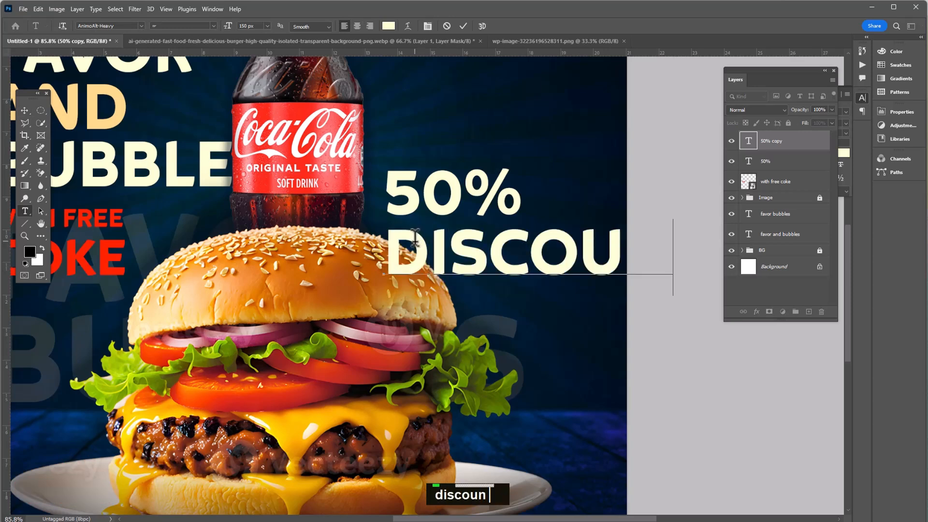
pyautogui.write('nt')
# Reduce the DISCOUNT text to 65 px and place it directly beneath 50%
pyautogui.hotkey('ctrl', 'a')
pyautogui.moveTo(229, 26); pyautogui.dragTo(189, 49)
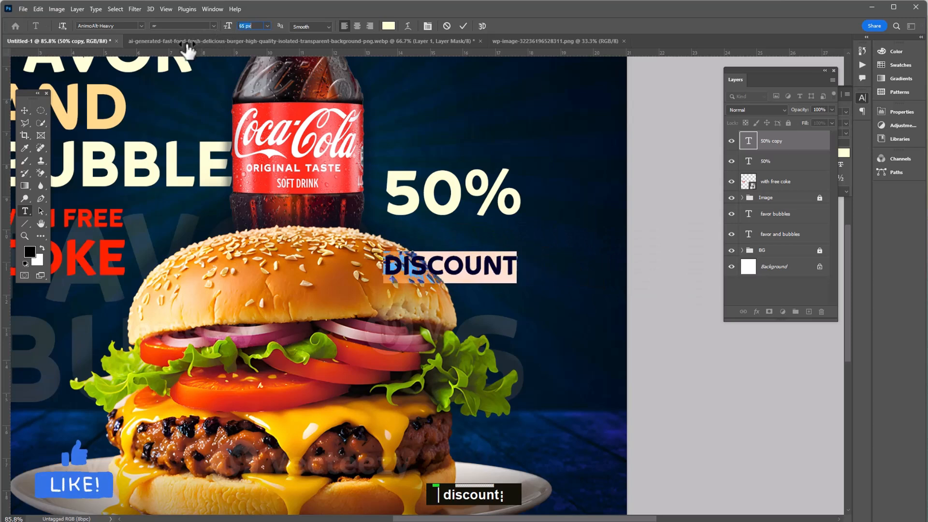
pyautogui.click(24, 108)
pyautogui.moveTo(488, 242); pyautogui.dragTo(489, 242)
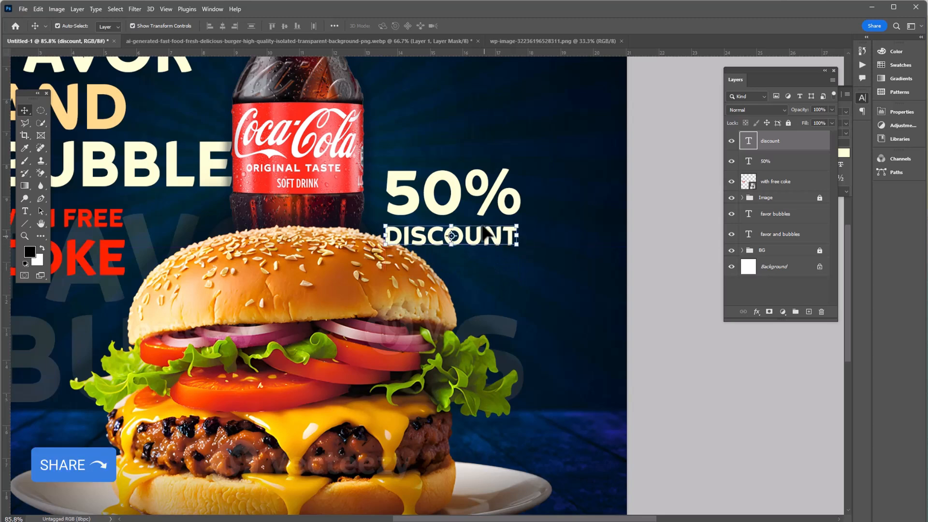
# Move the 50% and DISCOUNT texts together about 1.66 cm right and 1.10 cm up, clear of the burger
pyautogui.keyDown('shift'); pyautogui.click(504, 198); pyautogui.keyUp('shift')
pyautogui.moveTo(504, 198); pyautogui.dragTo(559, 160)
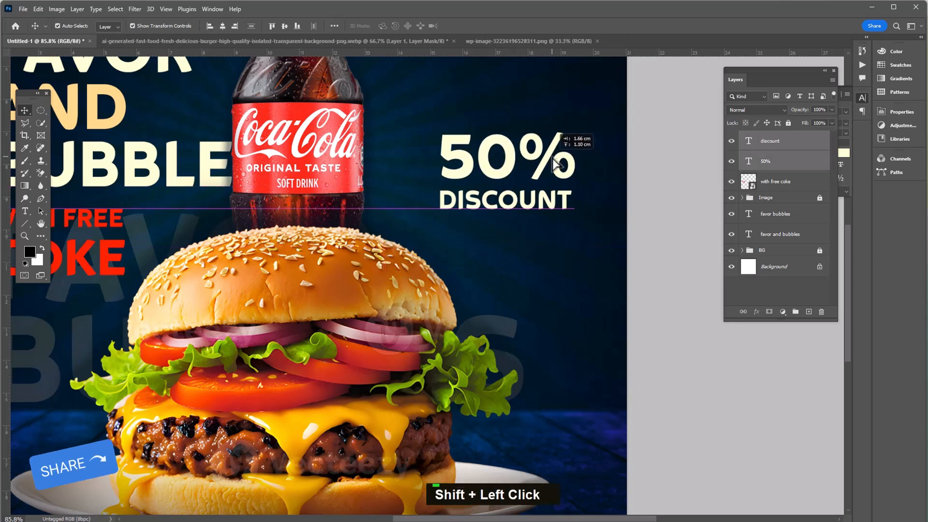
# Draw a circle about 372 px across around the 50% DISCOUNT text, filled with red sampled from the Coca-Cola label
pyautogui.click(24, 224)
pyautogui.click(57, 232)
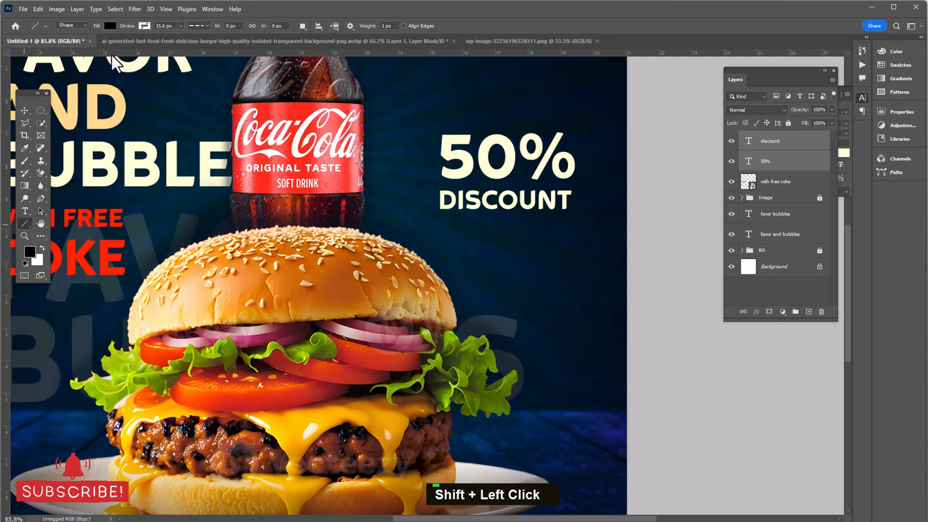
pyautogui.click(109, 26)
pyautogui.click(169, 45)
pyautogui.click(297, 151)
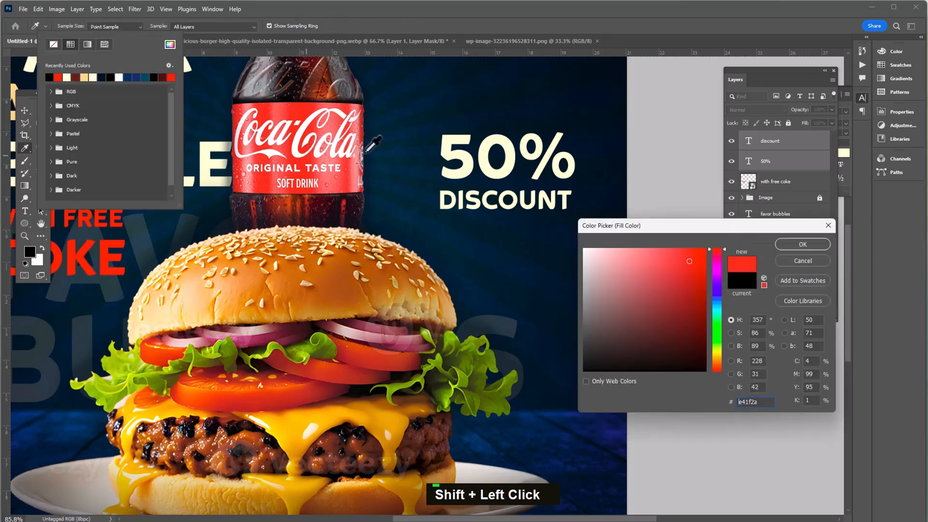
pyautogui.press('Return')
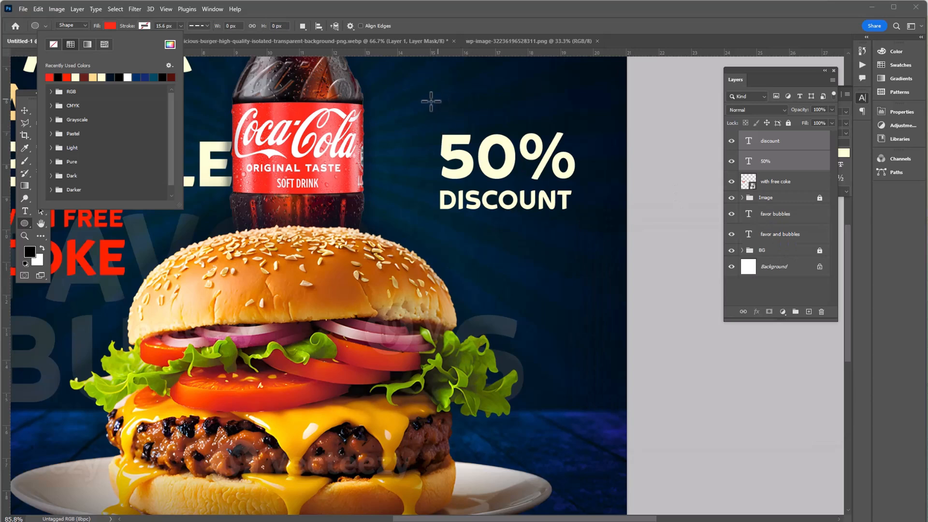
pyautogui.moveTo(431, 101); pyautogui.dragTo(582, 296)
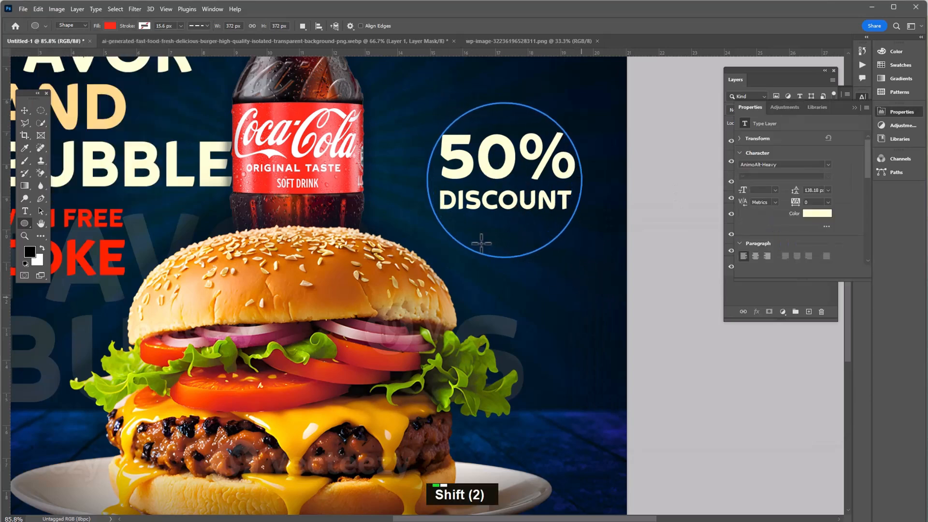
# Move the Ellipse 1 layer beneath the 50% and discount text layers
pyautogui.click(24, 110)
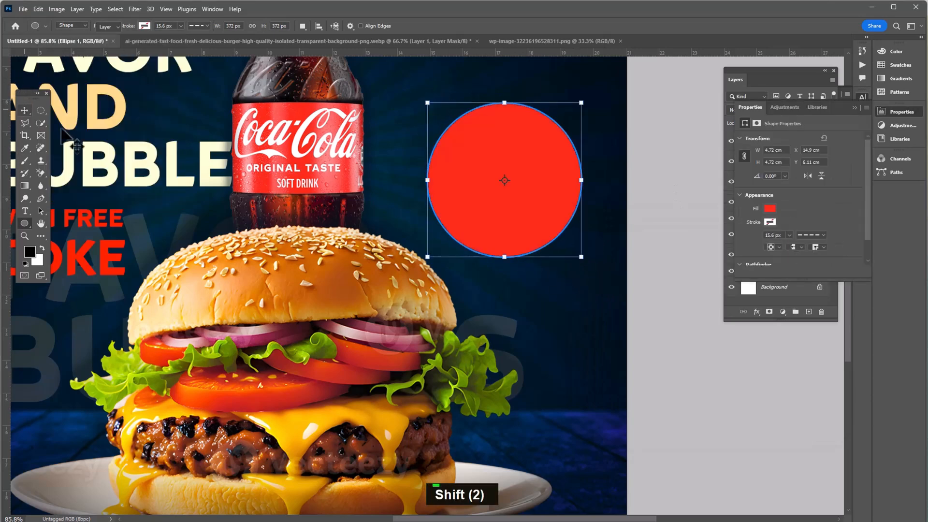
pyautogui.doubleClick(858, 106)
pyautogui.moveTo(773, 141); pyautogui.dragTo(778, 191)
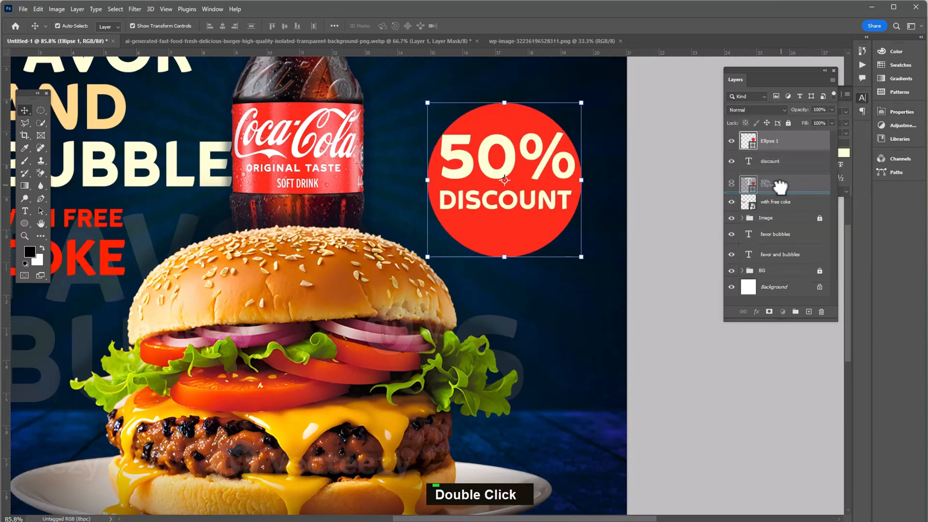
# Scale the 50% and DISCOUNT texts together to about 81% and centre them inside the red circle
pyautogui.click(511, 169)
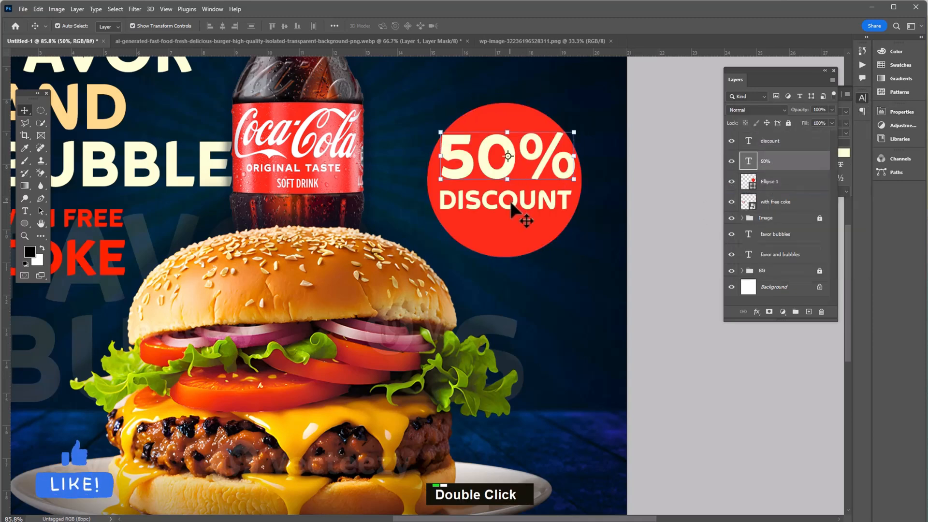
pyautogui.keyDown('shift'); pyautogui.click(560, 201); pyautogui.keyUp('shift')
pyautogui.moveTo(575, 130); pyautogui.dragTo(549, 146)
pyautogui.moveTo(546, 180); pyautogui.dragTo(558, 184)
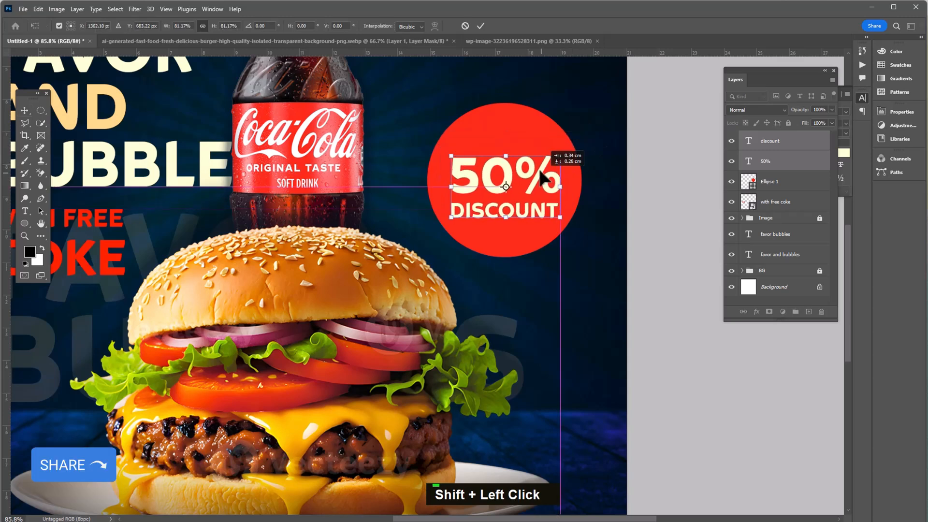
pyautogui.press('Return')
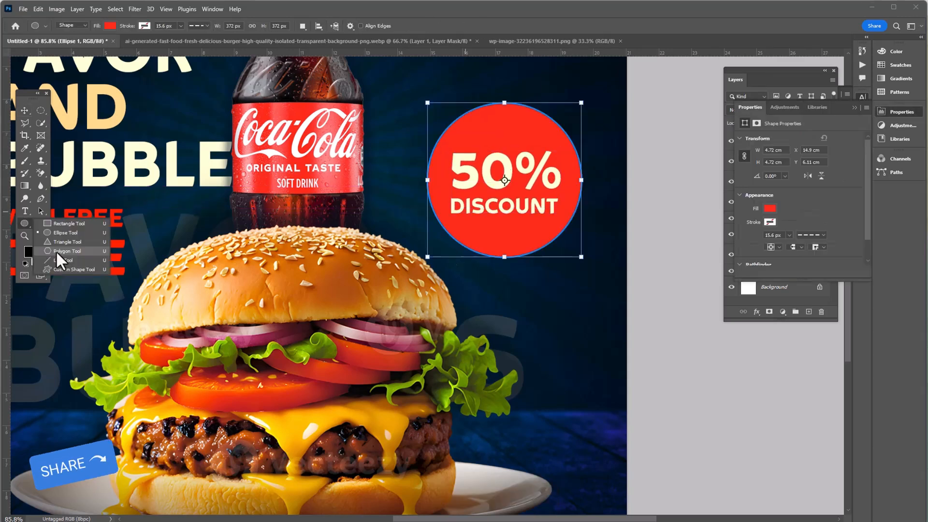
# Draw a wavy-edged 20-sided polygon about 317 px across inside the red circle, around the discount text
pyautogui.click(63, 232)
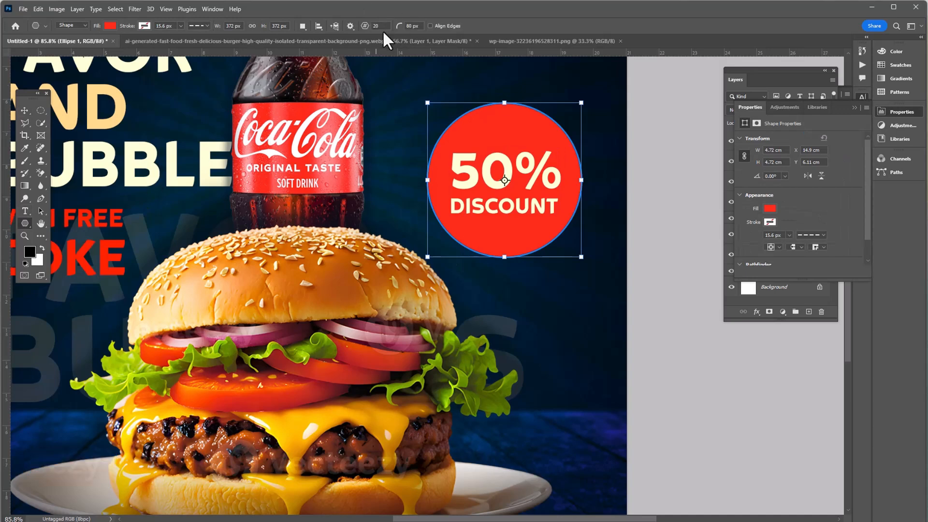
pyautogui.moveTo(376, 185)
pyautogui.mouseDown()
pyautogui.moveTo(457, 280)
pyautogui.moveTo(474, 326)
pyautogui.moveTo(459, 284)
pyautogui.moveTo(466, 290)
pyautogui.moveTo(452, 299)
pyautogui.moveTo(473, 256)
pyautogui.moveTo(411, 203)
pyautogui.moveTo(413, 241)
pyautogui.moveTo(522, 206)
pyautogui.mouseUp()
pyautogui.click(25, 112)
pyautogui.press('Return')
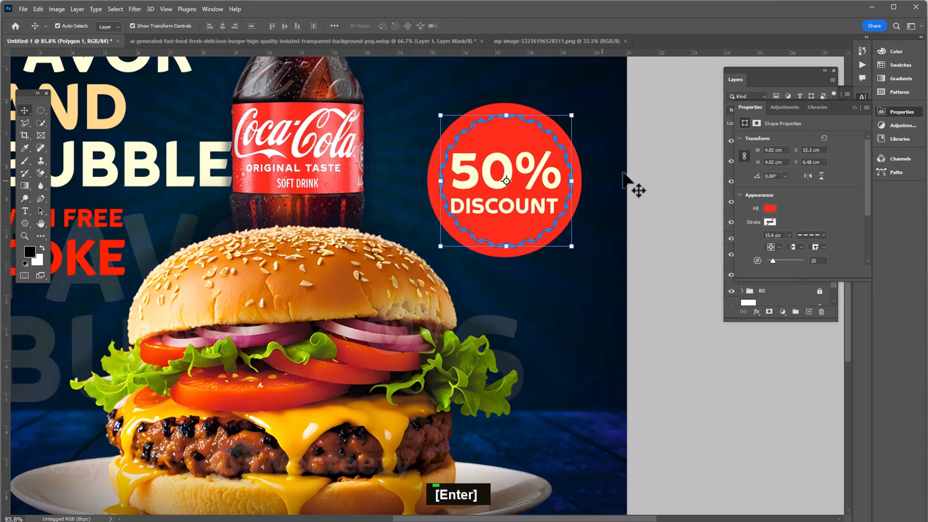
# Give the Polygon 1 shape a solid white stroke 5 px wide
pyautogui.press('F7')
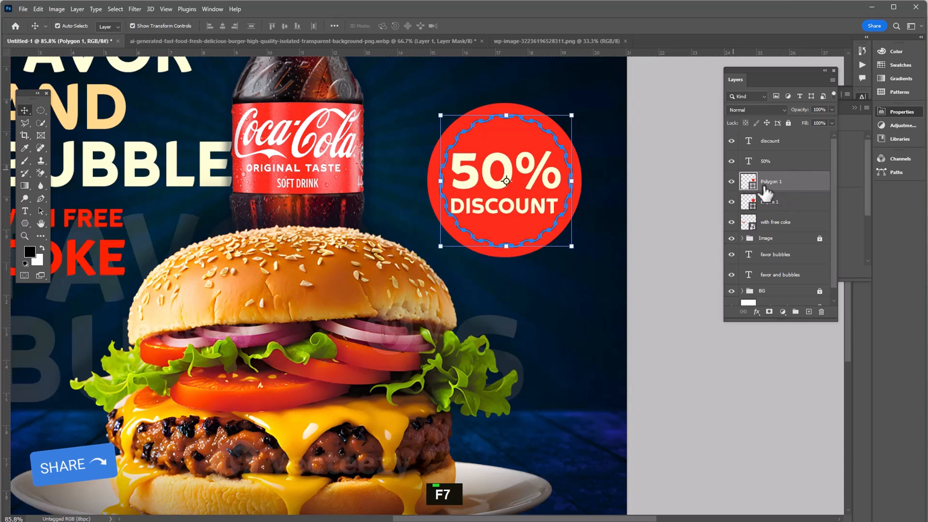
pyautogui.click(22, 223)
pyautogui.click(182, 26)
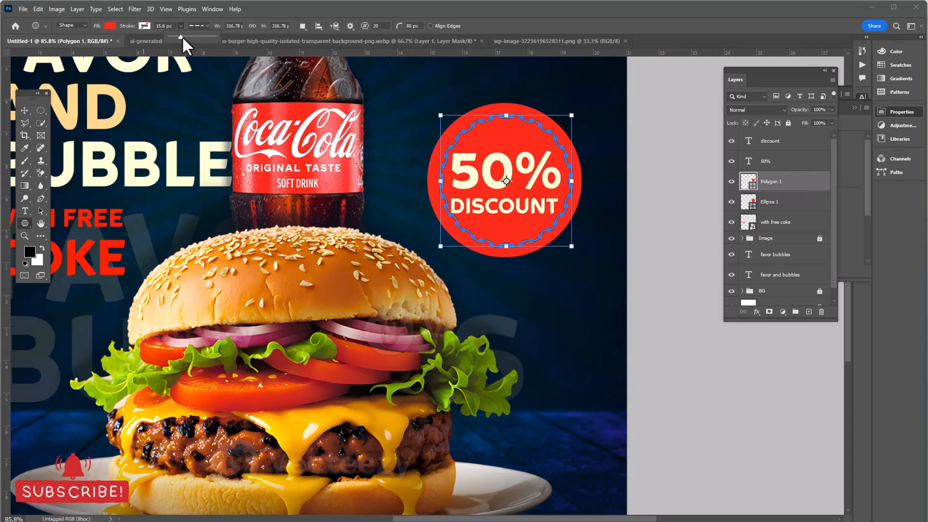
pyautogui.click(208, 27)
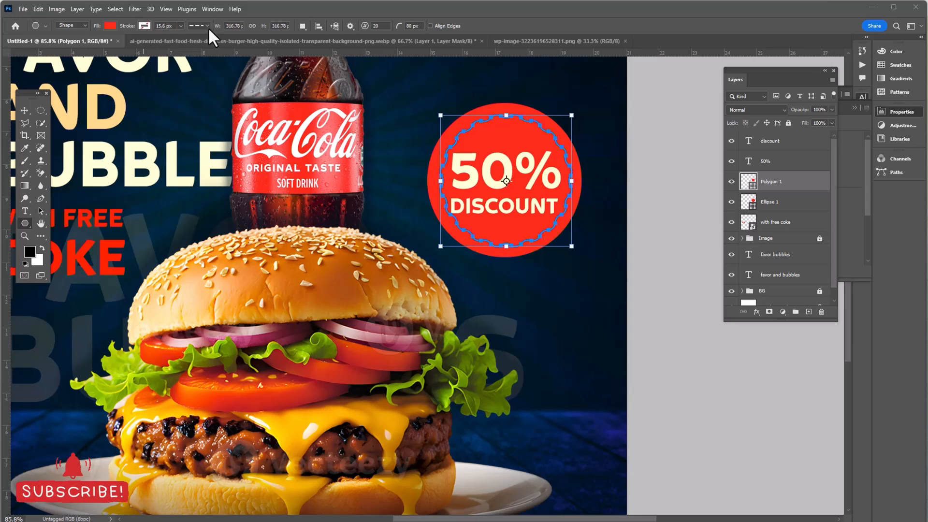
pyautogui.click(178, 57)
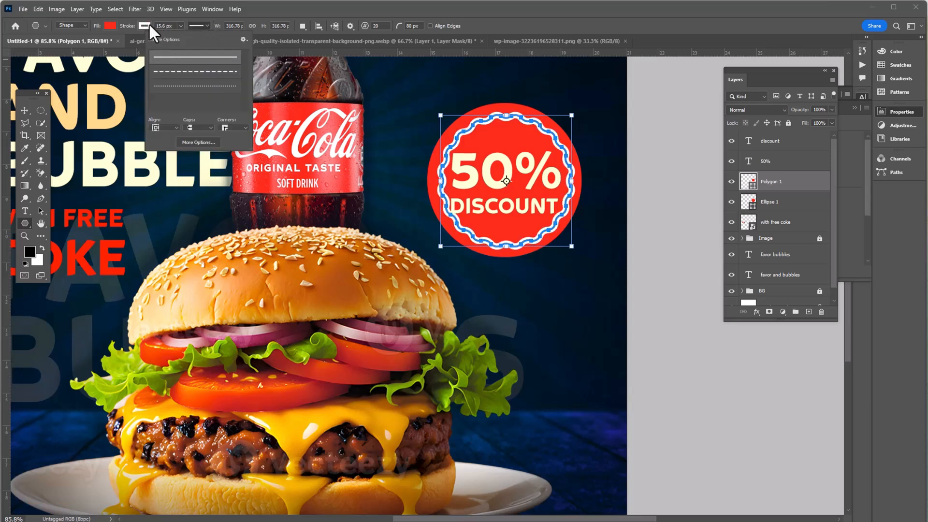
pyautogui.click(174, 26)
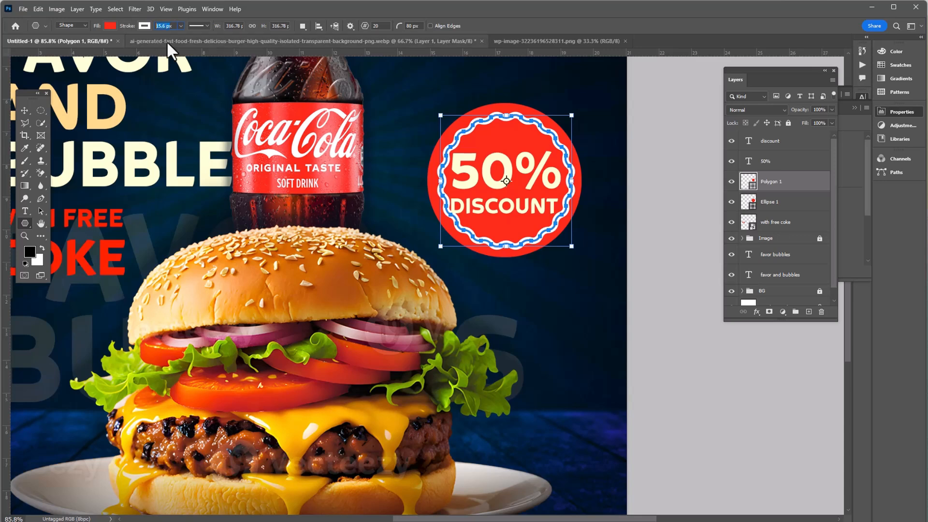
pyautogui.write('5')
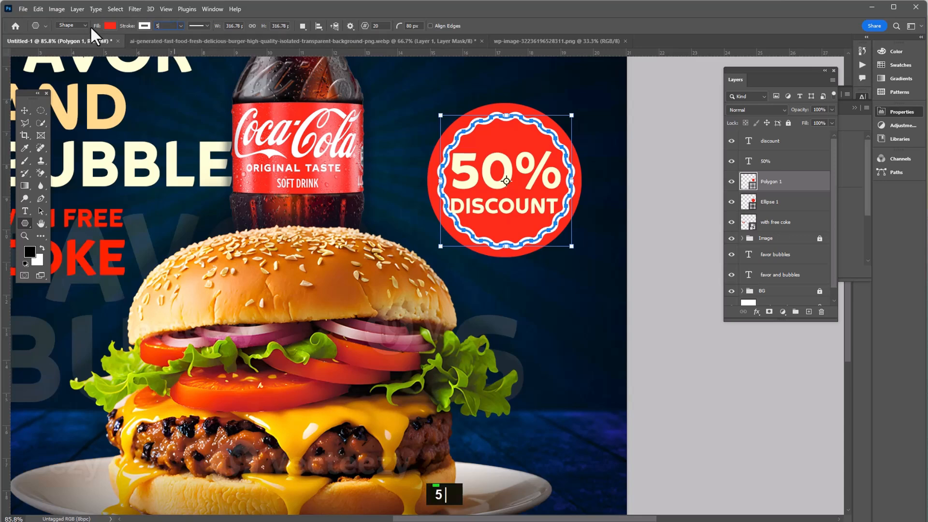
pyautogui.press('Return')
# Align the wavy polygon and the red circle on their horizontal centres
pyautogui.click(26, 112)
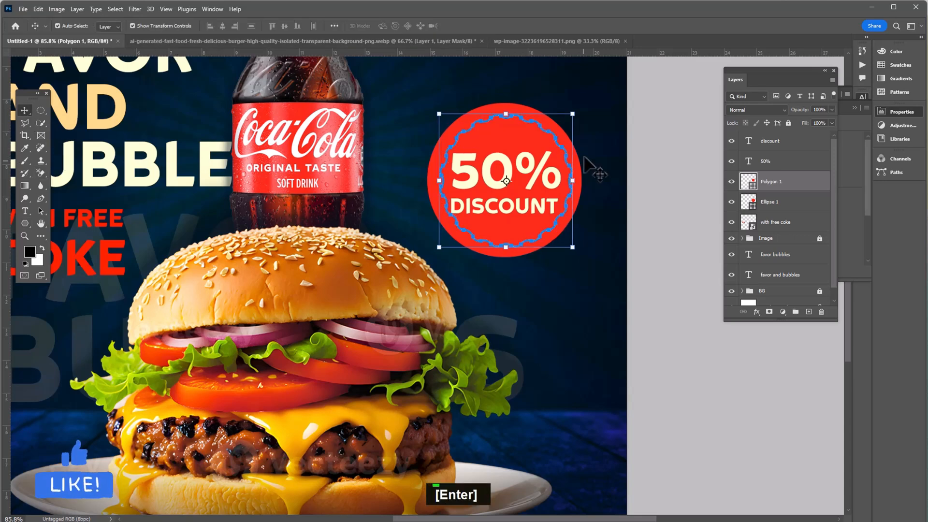
pyautogui.keyDown('shift'); pyautogui.click(763, 202); pyautogui.keyUp('shift')
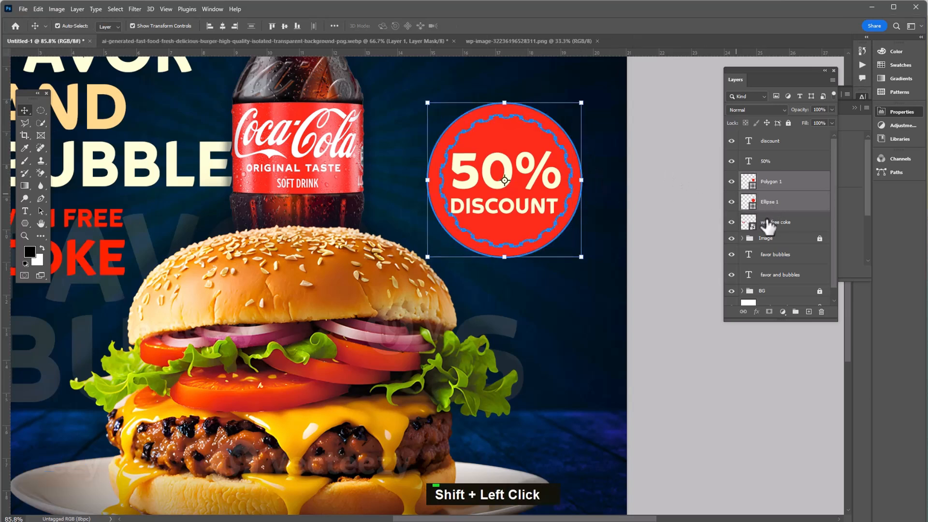
pyautogui.click(223, 26)
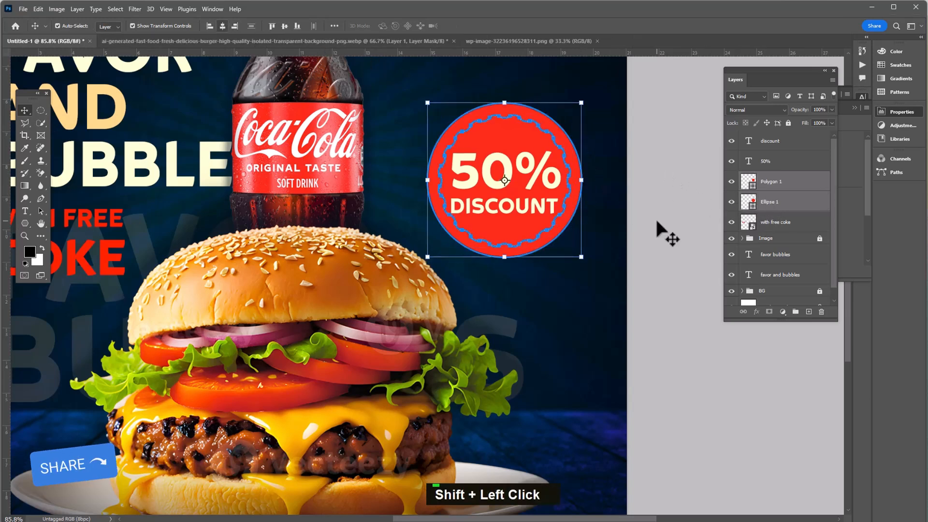
pyautogui.click(655, 217)
# Scale down the circle, wavy polygon, 50% and DISCOUNT texts together and tilt them slightly counter-clockwise
pyautogui.click(776, 203)
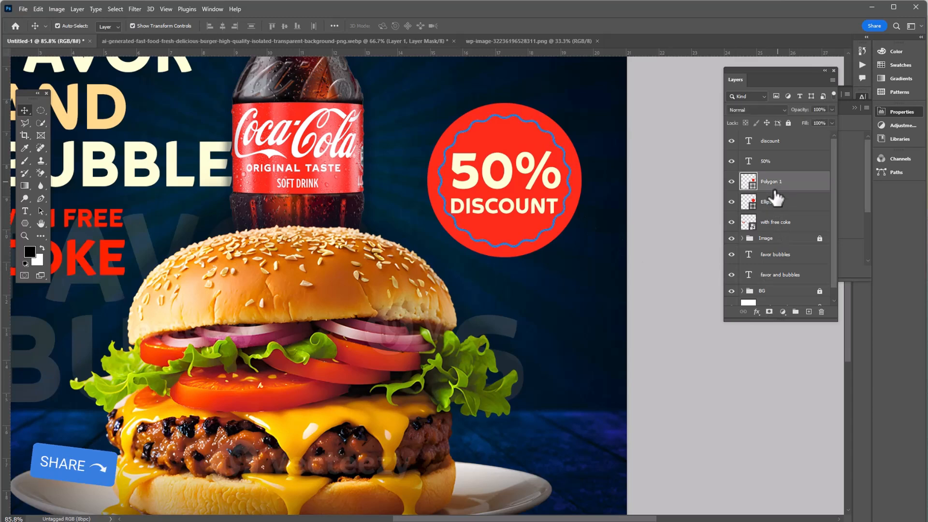
pyautogui.click(775, 222)
pyautogui.keyDown('shift'); pyautogui.click(769, 143); pyautogui.keyUp('shift')
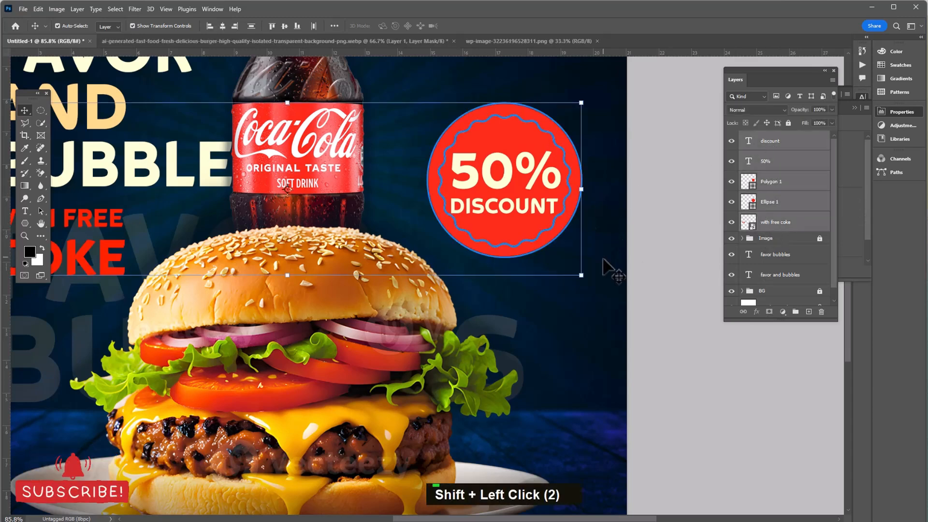
pyautogui.click(773, 202)
pyautogui.keyDown('shift'); pyautogui.click(770, 142); pyautogui.keyUp('shift')
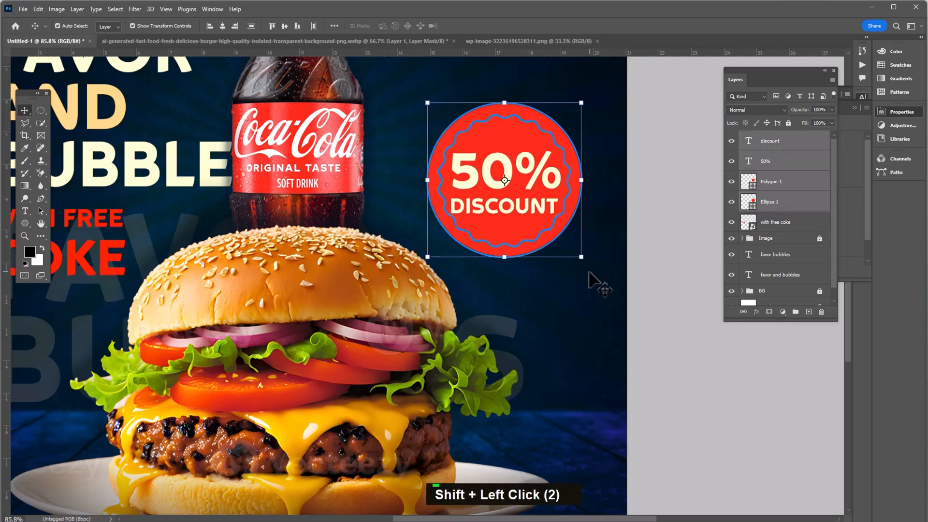
pyautogui.moveTo(587, 269); pyautogui.dragTo(522, 175)
pyautogui.press('Return')
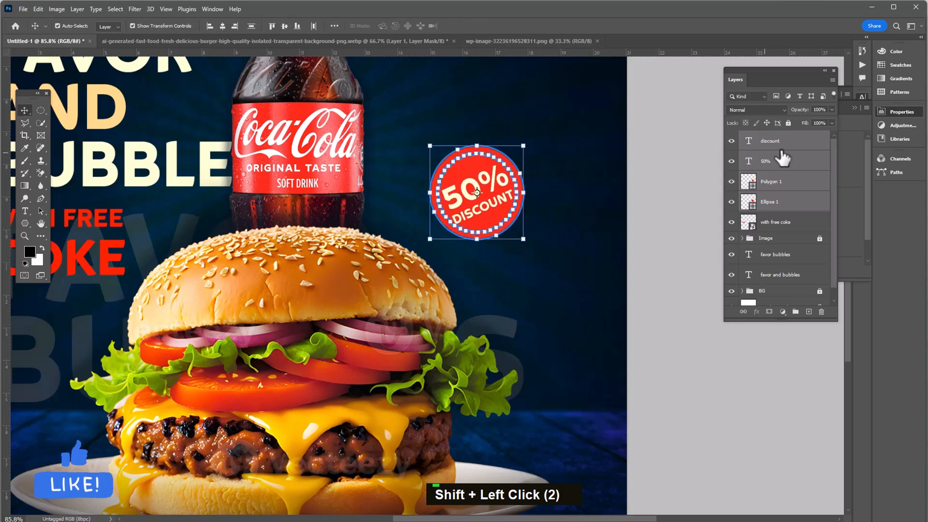
# Convert the four selected badge layers to one smart object and move it down beside the burger's upper bun
pyautogui.rightClick(782, 147)
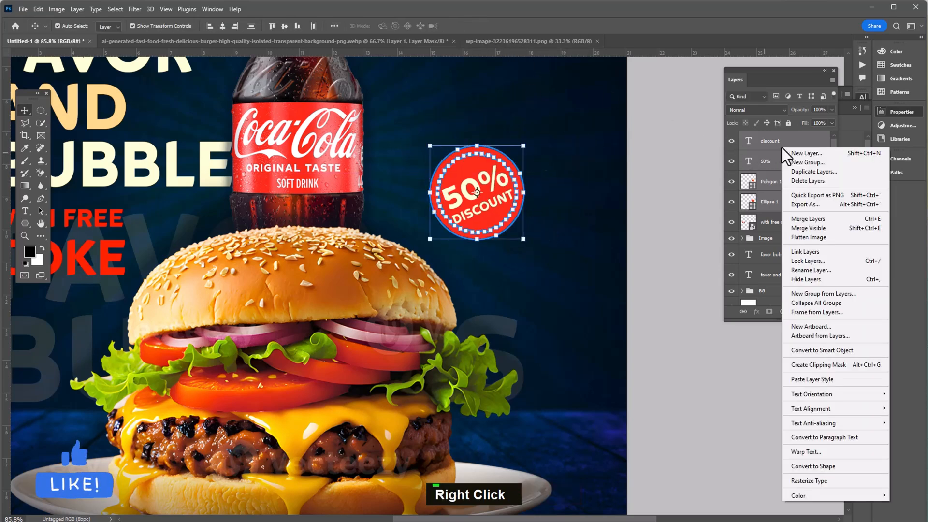
pyautogui.click(796, 350)
pyautogui.moveTo(498, 205); pyautogui.dragTo(500, 312)
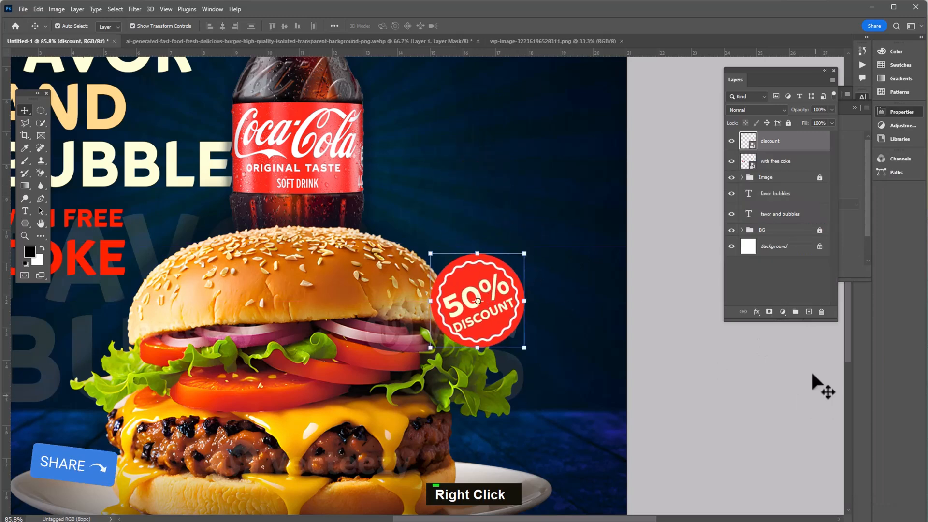
# Add a dark blue Outer Glow to the discount badge with 65% opacity, 16% spread and 21 px size
pyautogui.click(754, 312)
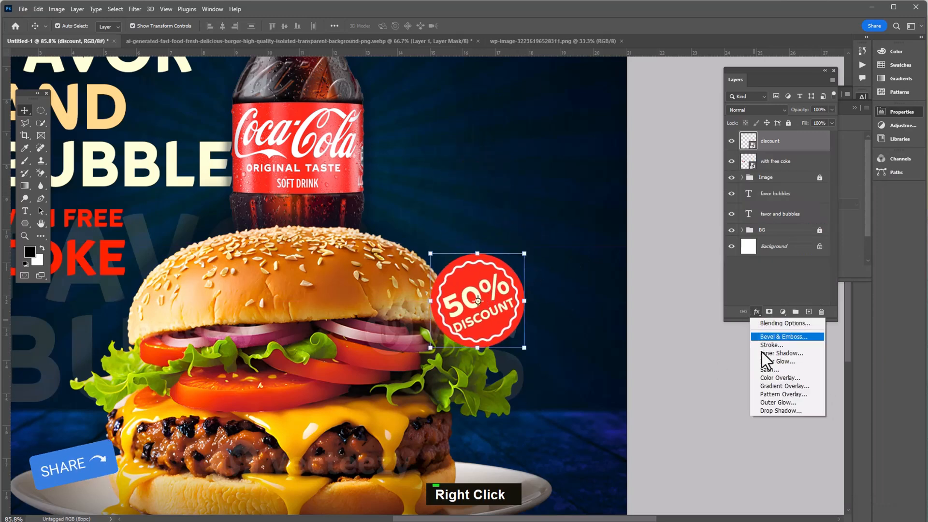
pyautogui.click(760, 403)
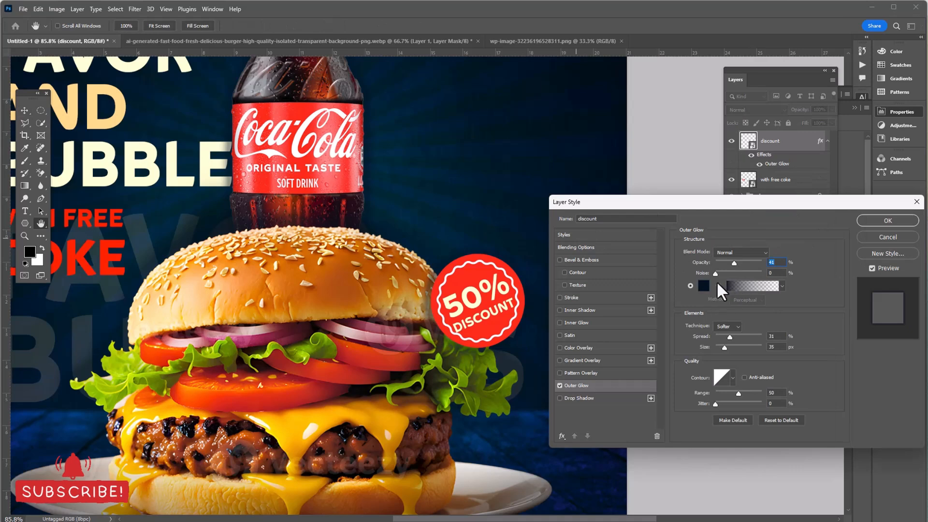
pyautogui.click(704, 285)
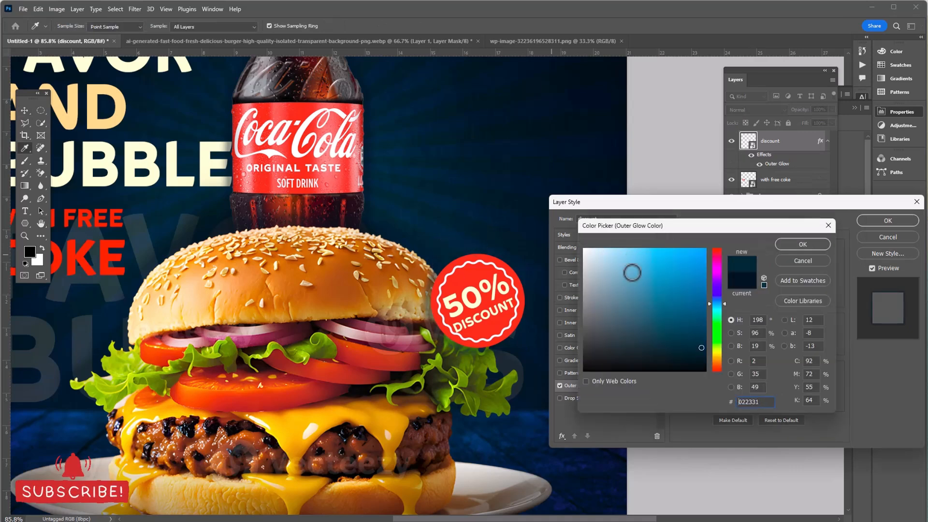
pyautogui.click(787, 246)
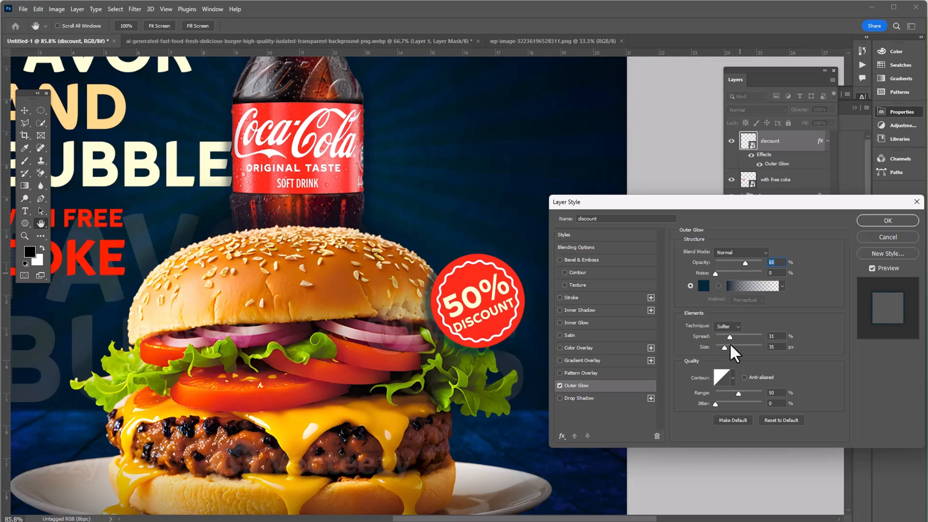
pyautogui.moveTo(720, 346); pyautogui.dragTo(722, 336)
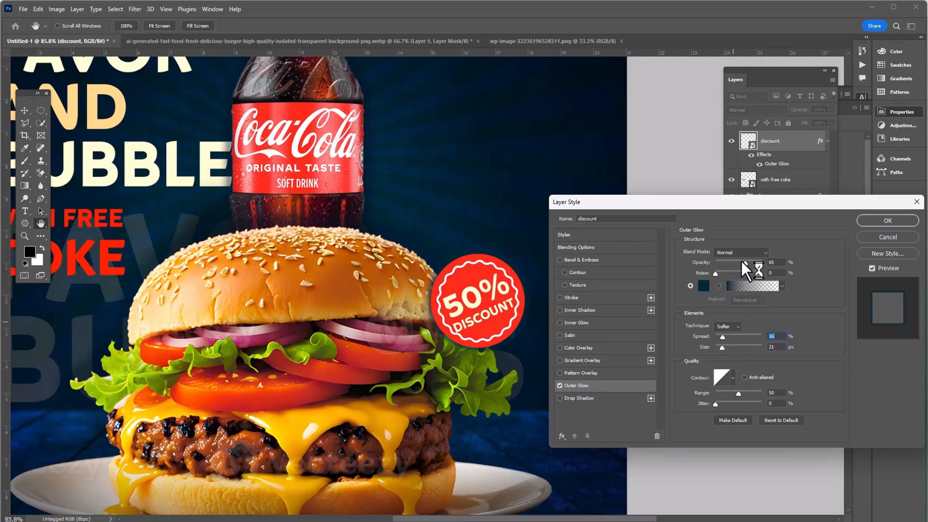
pyautogui.click(870, 221)
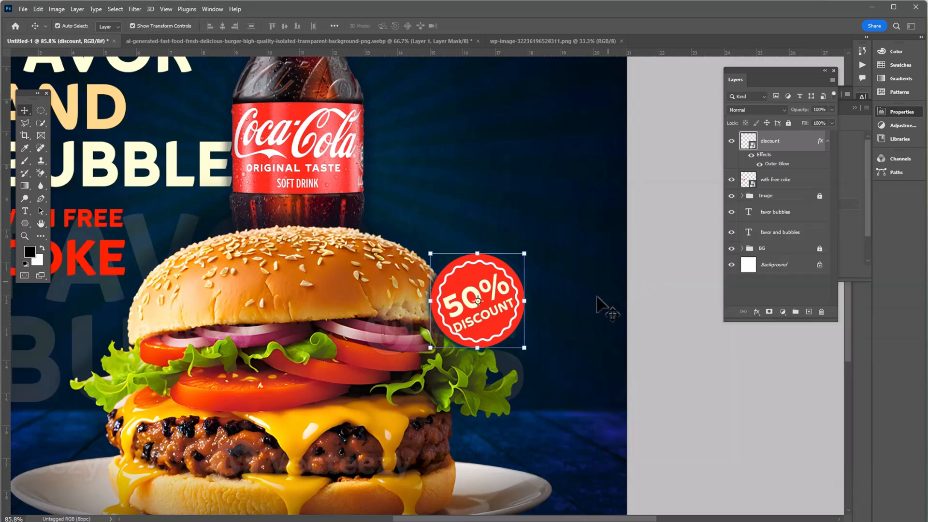
# Duplicate the FAVOR AND BUBBLE headline to the area right of the bottle and replace the copy's text with BIG
pyautogui.scroll(-2, 599, 302)
pyautogui.click(666, 371)
pyautogui.scroll(1, 532, 333)
pyautogui.moveTo(510, 341)
pyautogui.mouseDown()
pyautogui.moveTo(524, 212)
pyautogui.moveTo(508, 337)
pyautogui.mouseUp()
pyautogui.scroll(-2, 522, 232)
pyautogui.scroll(1, 522, 242)
pyautogui.moveTo(525, 238); pyautogui.dragTo(517, 285)
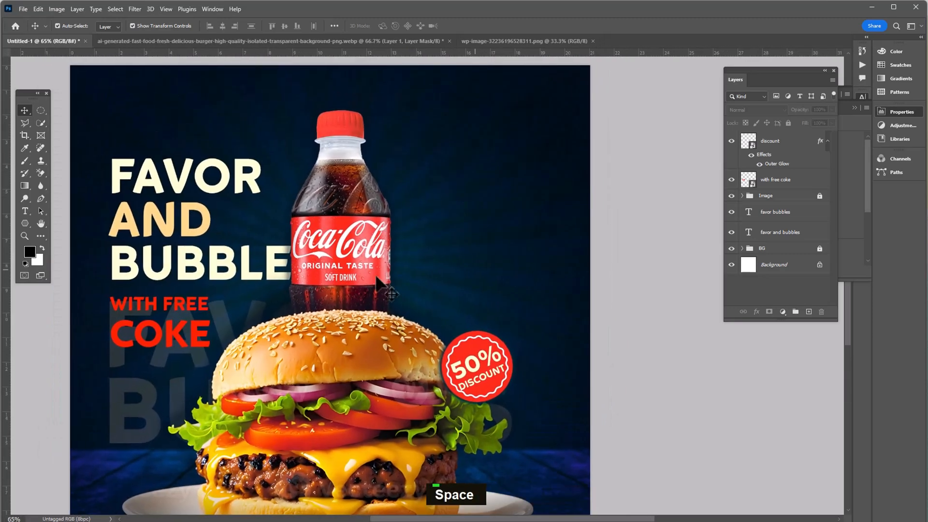
pyautogui.click(188, 206)
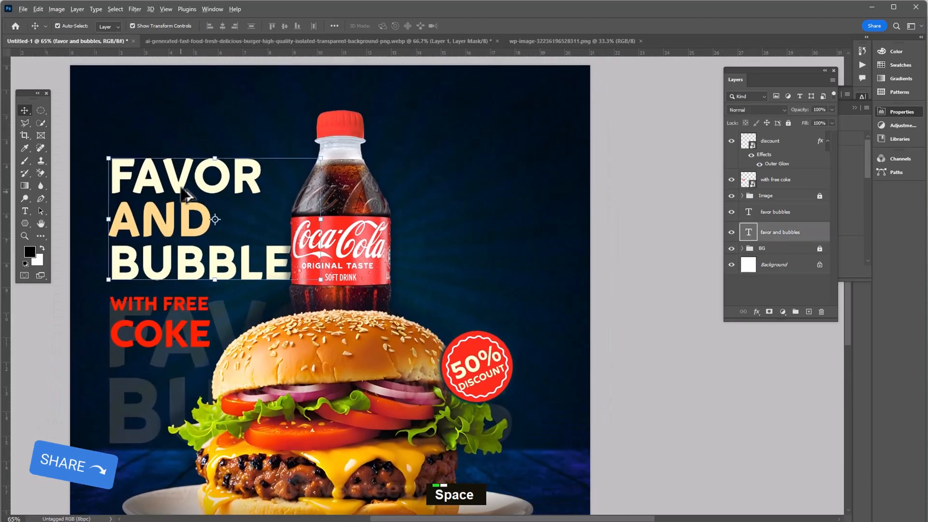
pyautogui.moveTo(182, 180); pyautogui.dragTo(488, 146)
pyautogui.press('t')
pyautogui.click(470, 151)
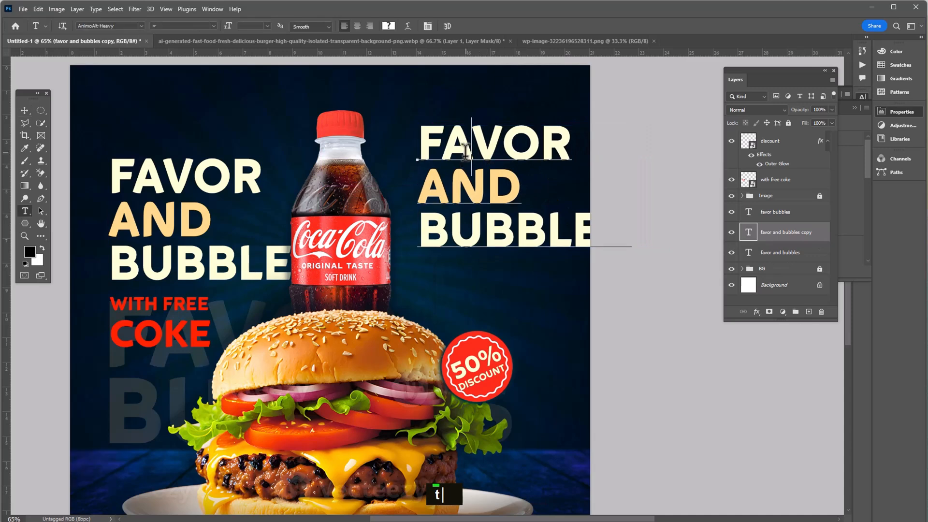
pyautogui.hotkey('ctrl', 'a')
pyautogui.write('BIG')
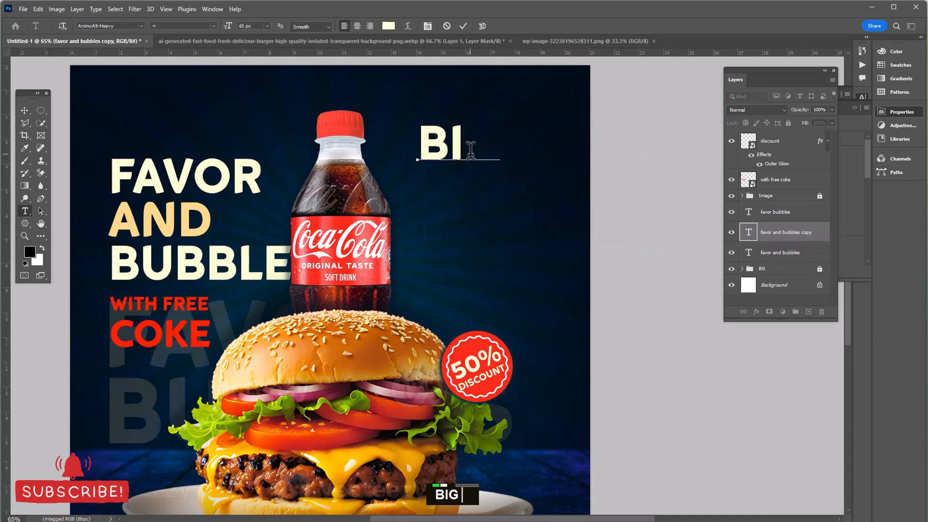
pyautogui.click(25, 112)
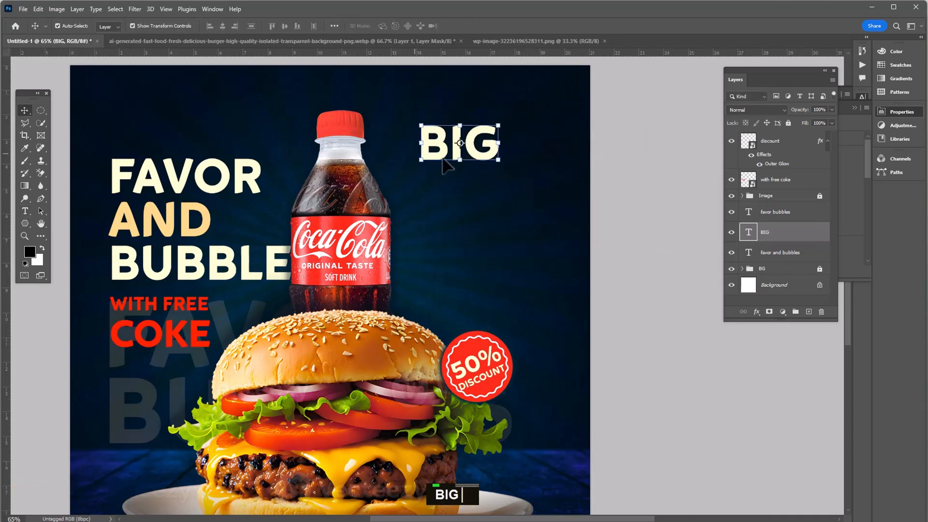
# Duplicate the BIG text below itself, change the copy to Burger and set its size to 56 px
pyautogui.moveTo(462, 143); pyautogui.dragTo(462, 189)
pyautogui.press('t')
pyautogui.click(463, 189)
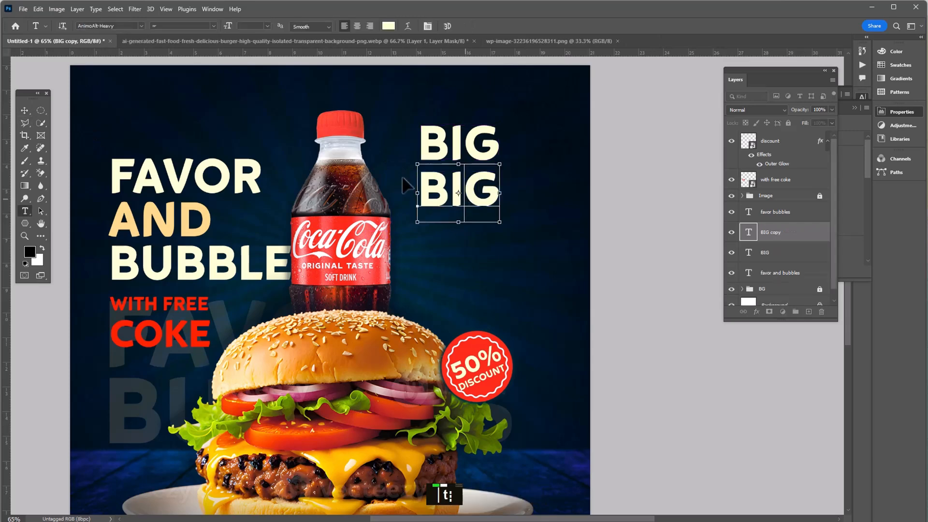
pyautogui.hotkey('ctrl', 'a')
pyautogui.write('Burger')
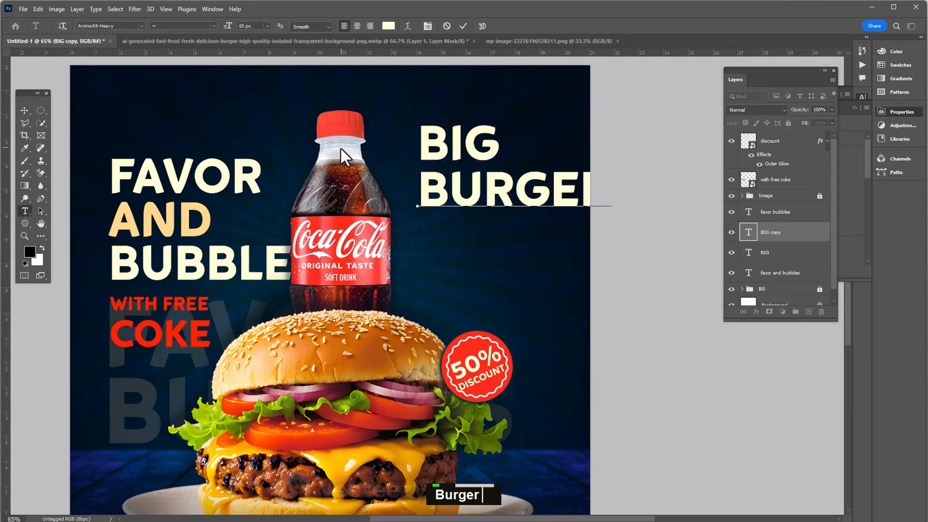
pyautogui.hotkey('ctrl', 'a')
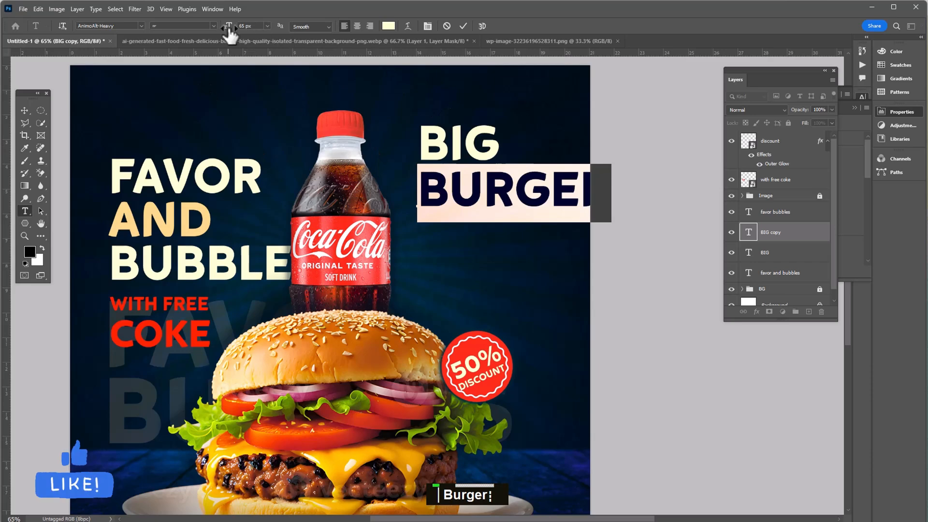
pyautogui.moveTo(230, 29); pyautogui.dragTo(235, 60)
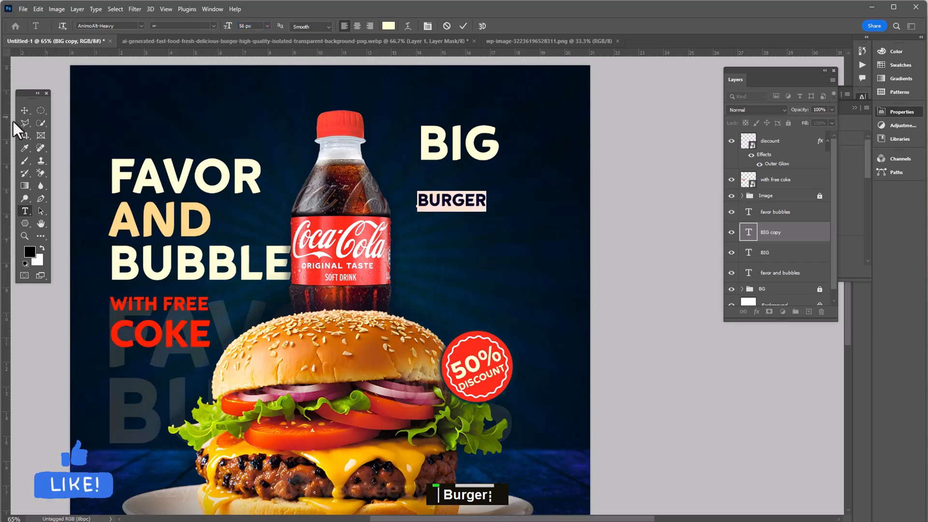
pyautogui.click(24, 110)
# Centre BURGER under BIG and add another copy of BIG below it reading $7.99 in the a Black Lives font
pyautogui.moveTo(479, 183); pyautogui.dragTo(474, 205)
pyautogui.press('t')
pyautogui.doubleClick(474, 205)
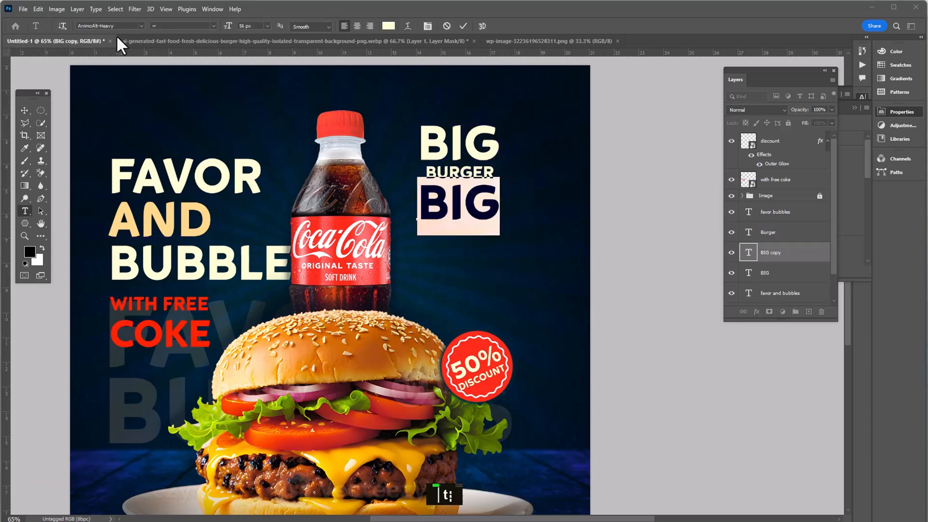
pyautogui.click(117, 27)
pyautogui.click(141, 83)
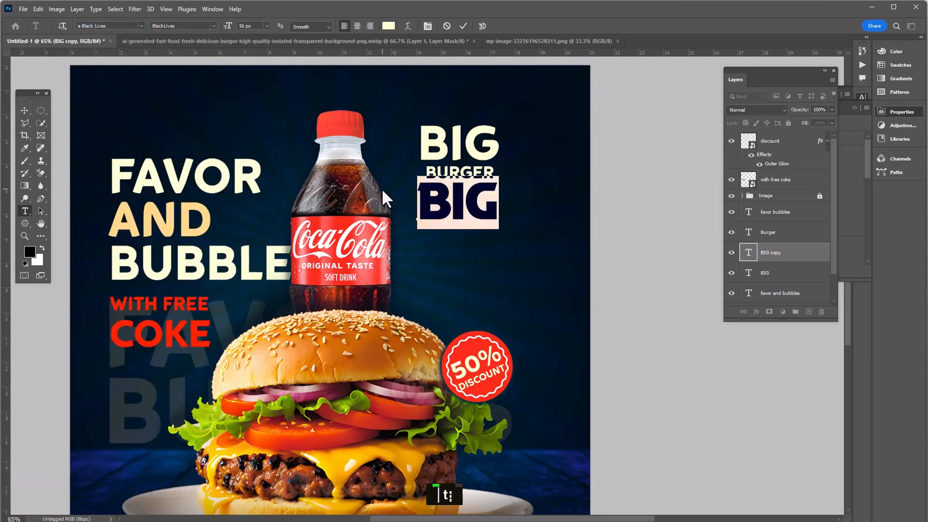
pyautogui.write('7.99')
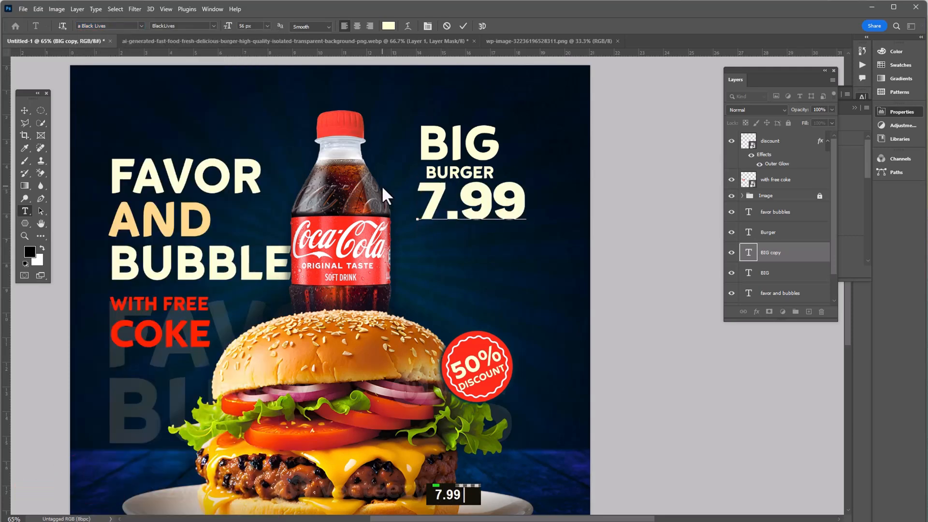
pyautogui.write('$')
# Make the price's dollar sign superscript and set the size of its 99 to 50 px
pyautogui.moveTo(448, 211); pyautogui.dragTo(392, 203)
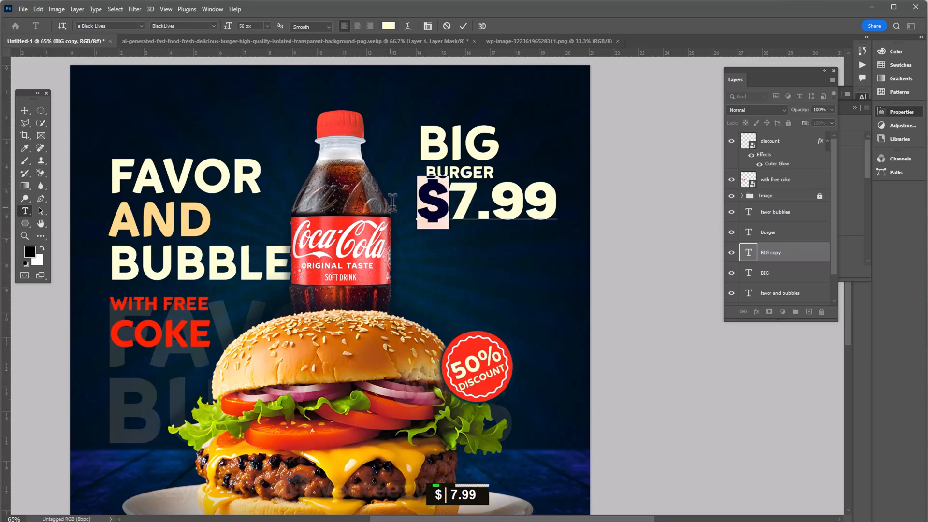
pyautogui.click(427, 25)
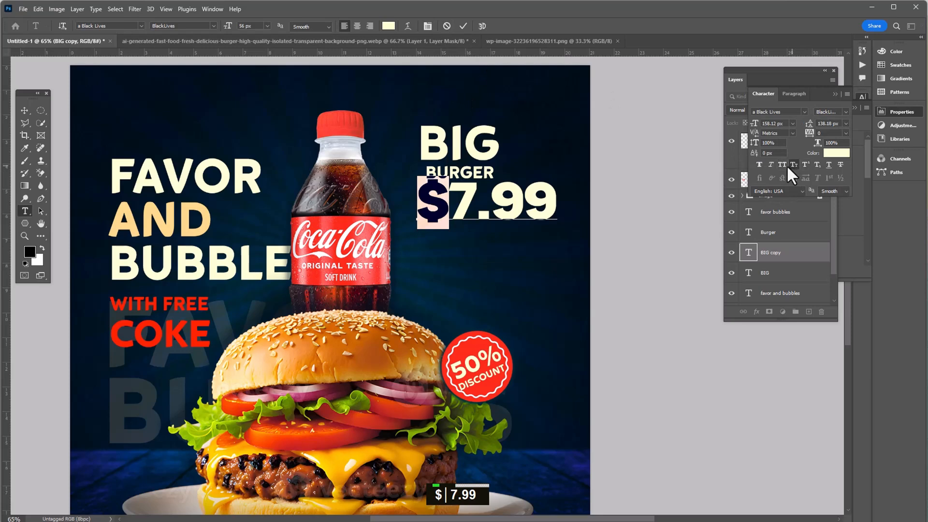
pyautogui.click(804, 164)
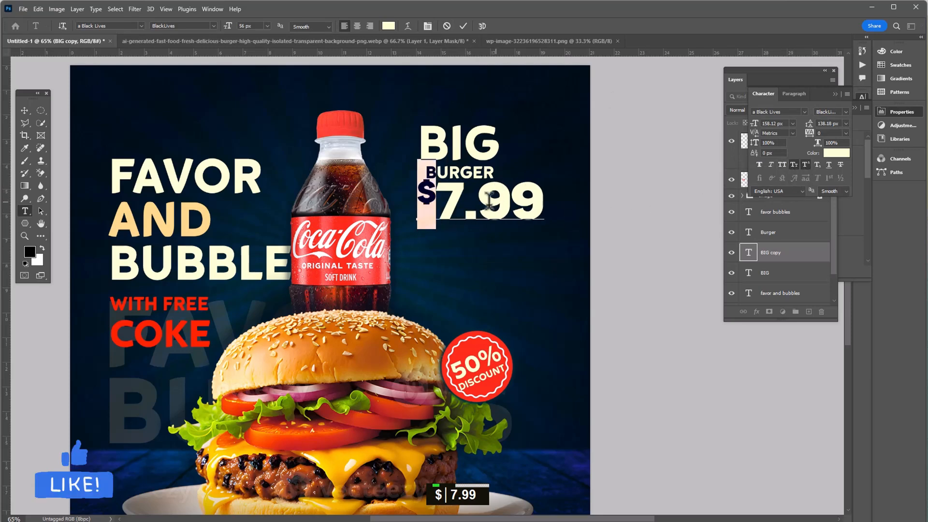
pyautogui.moveTo(479, 203); pyautogui.dragTo(581, 209)
pyautogui.moveTo(226, 27); pyautogui.dragTo(227, 29)
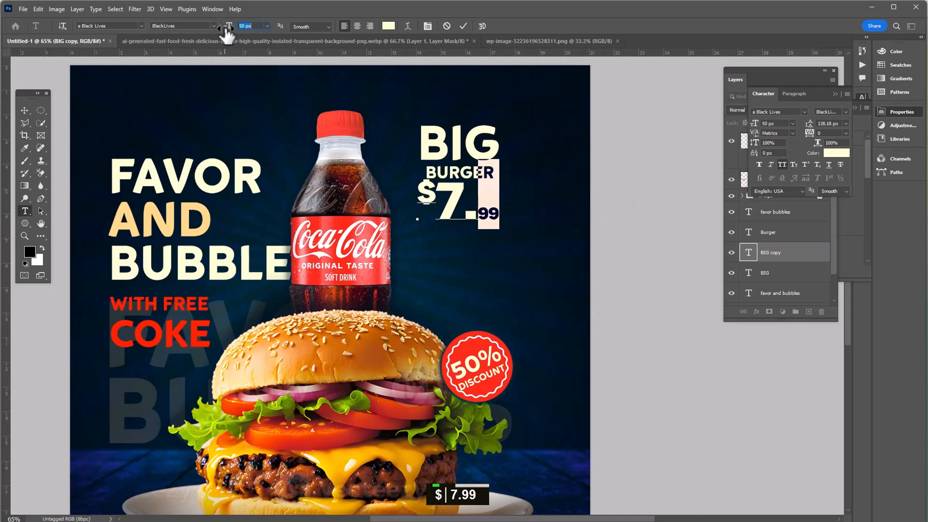
# Colour the whole $7.99 text red, sampled from the Coca-Cola label, and move it slightly lower beneath BURGER
pyautogui.click(389, 26)
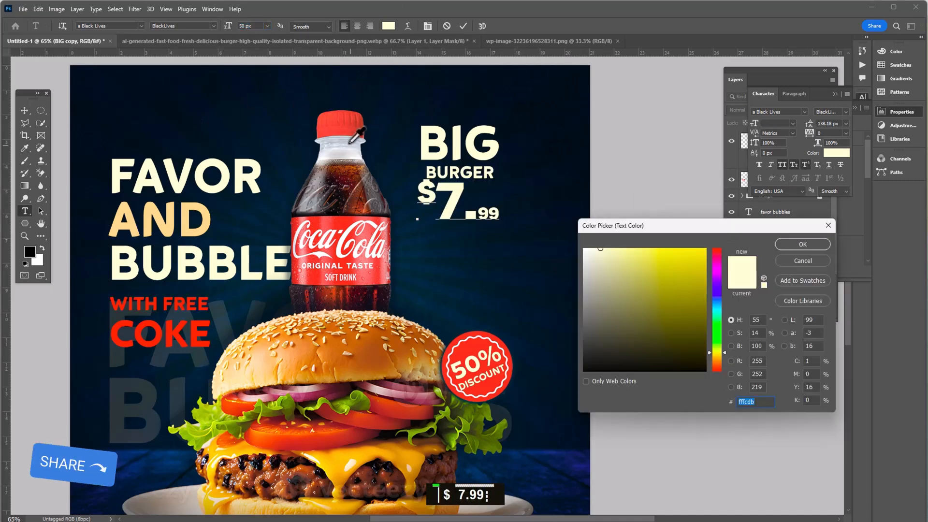
pyautogui.click(348, 222)
pyautogui.click(802, 244)
pyautogui.hotkey('ctrl', 'a')
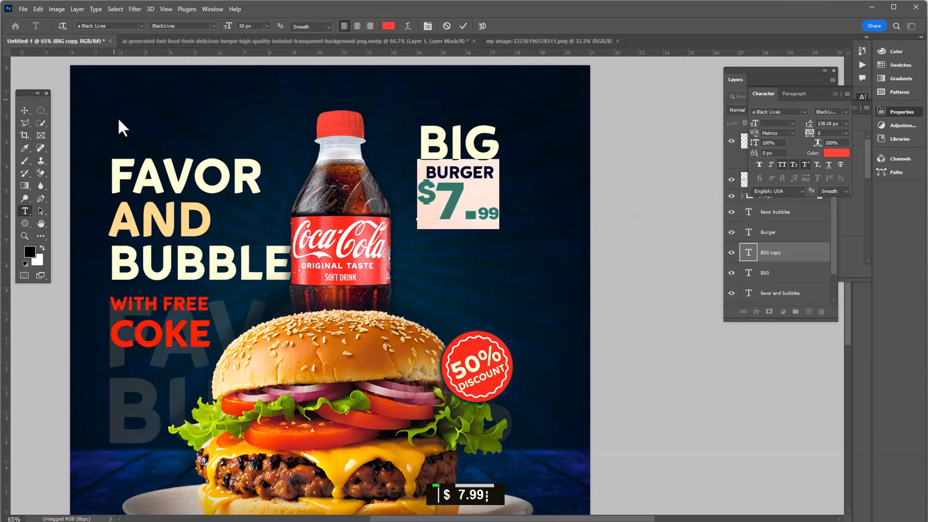
pyautogui.click(24, 110)
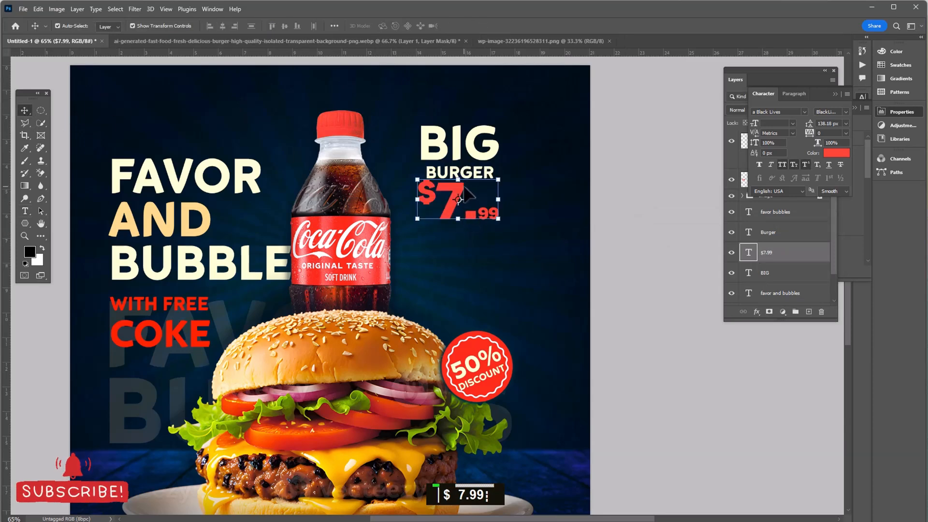
pyautogui.moveTo(459, 199); pyautogui.dragTo(458, 211)
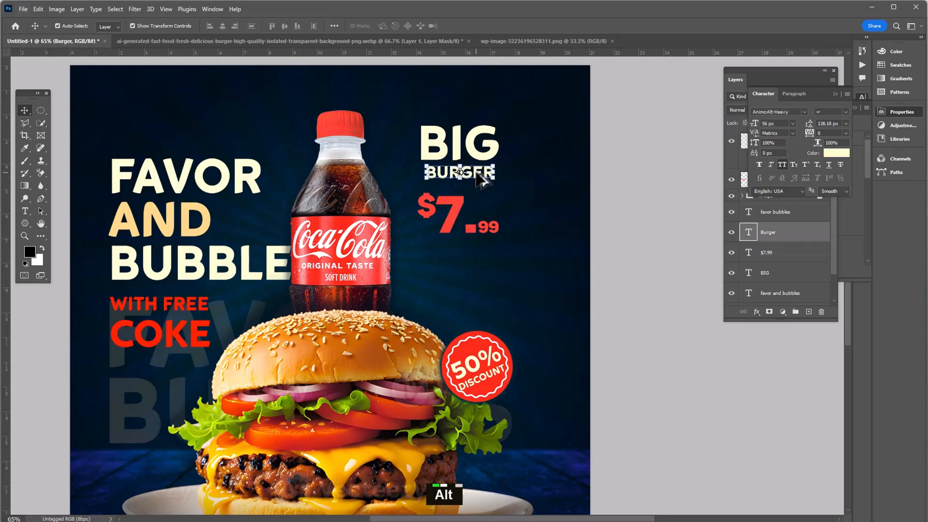
# Duplicate the BURGER text below the $7.99 price and replace the copy's wording with the tagline The perfect burge
pyautogui.moveTo(479, 174); pyautogui.dragTo(481, 262)
pyautogui.press('t')
pyautogui.doubleClick(463, 260)
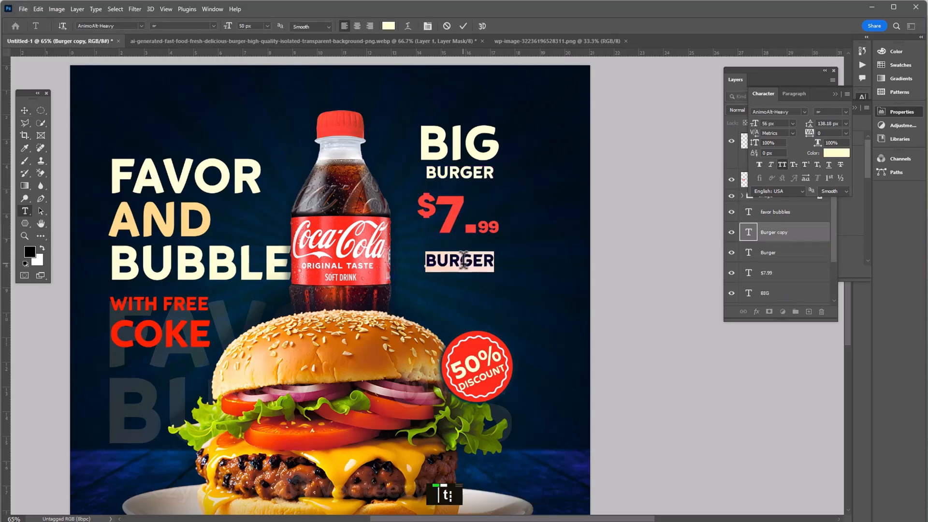
pyautogui.press('BackSpace')
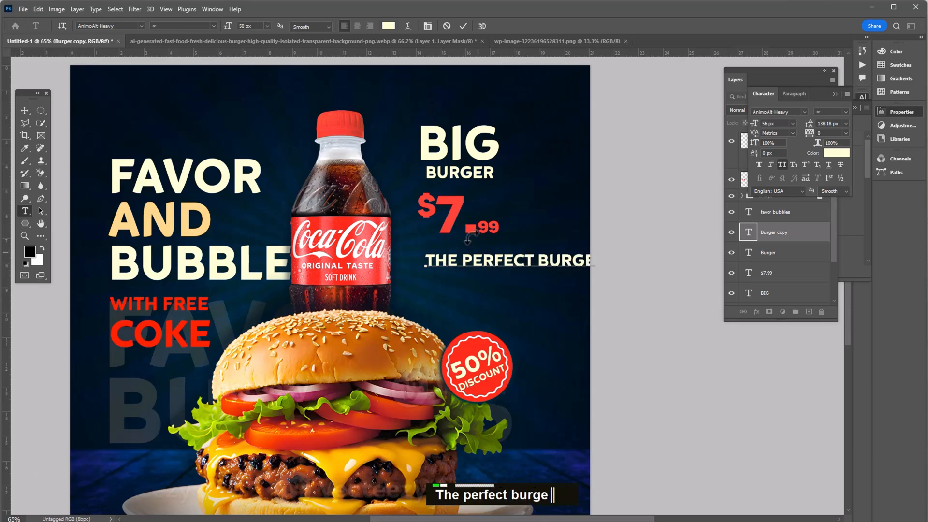
pyautogui.write('The perfect burge')
# Set the tagline's size to 27 px and complete its wording to The perfect burger
pyautogui.hotkey('ctrl', 'a')
pyautogui.scroll(-13, 244, 26)
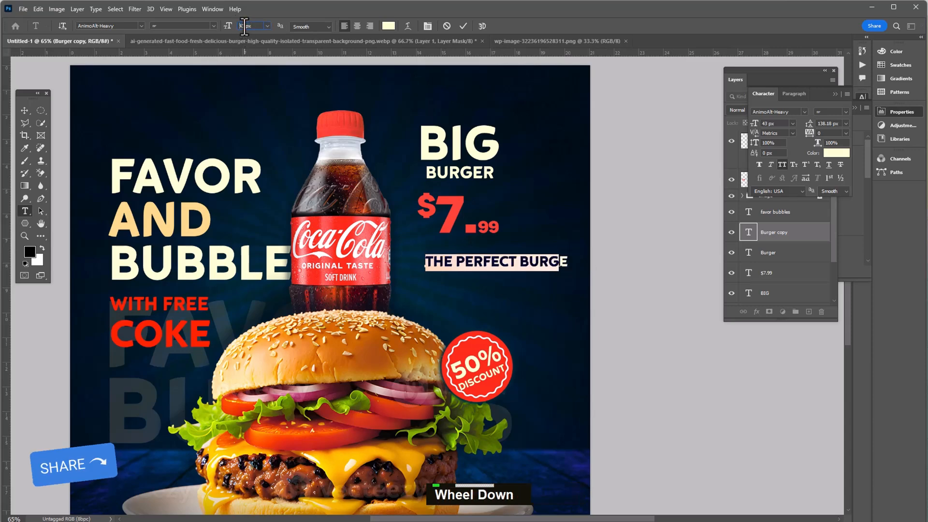
pyautogui.scroll(-12, 245, 25)
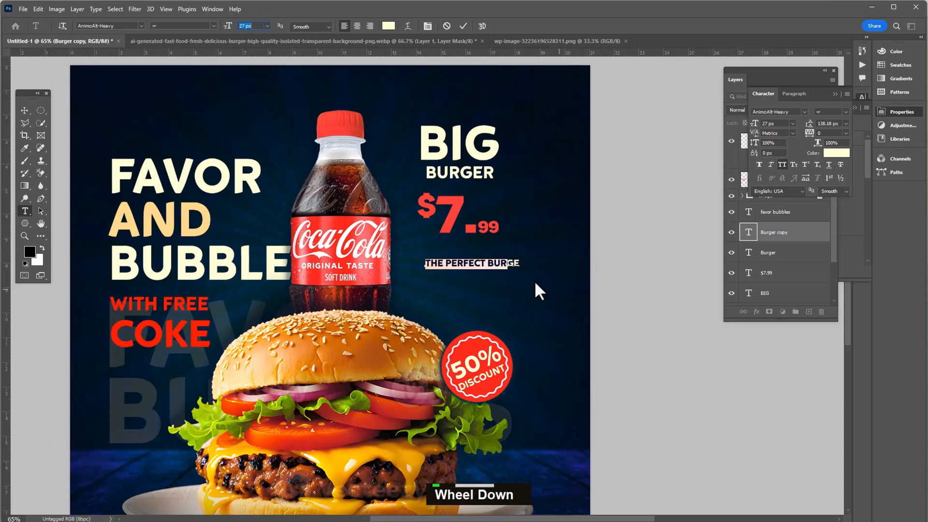
pyautogui.click(488, 261)
pyautogui.write('r')
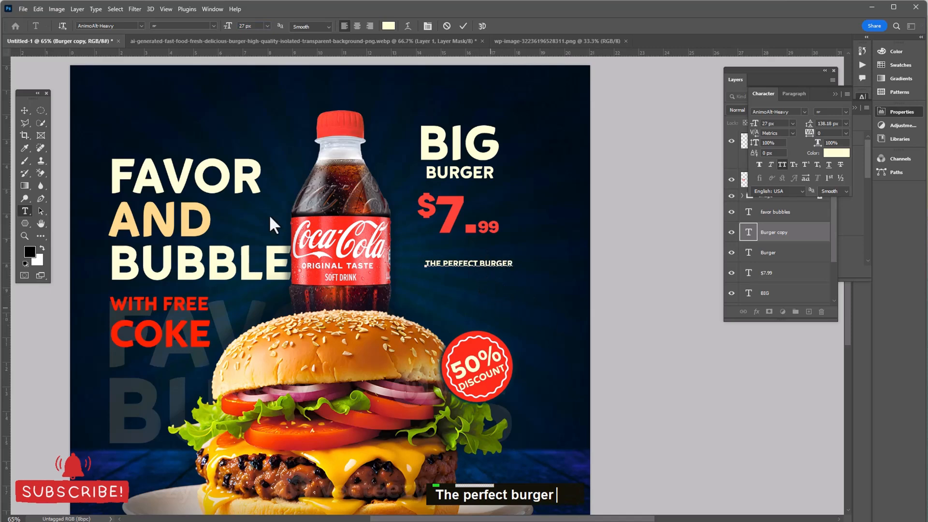
pyautogui.click(26, 115)
# Place the tagline directly beneath $7.99, then move the price and tagline up closer to BURGER
pyautogui.scroll(2, 555, 269)
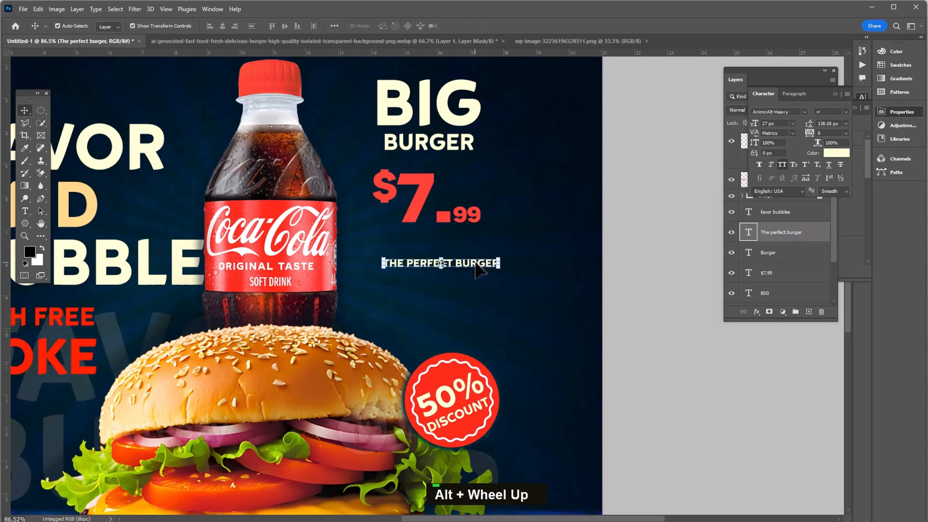
pyautogui.moveTo(474, 265); pyautogui.dragTo(467, 241)
pyautogui.keyDown('shift'); pyautogui.click(425, 186); pyautogui.keyUp('shift')
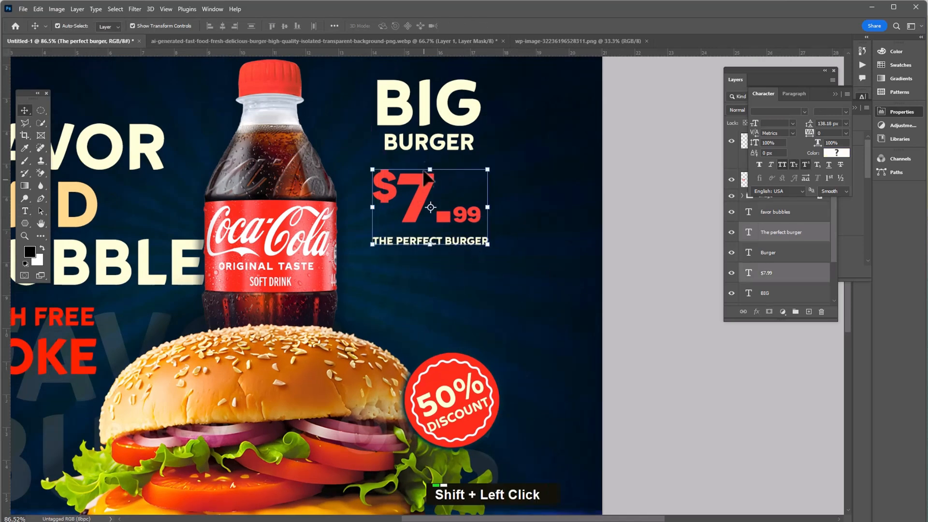
pyautogui.moveTo(425, 186); pyautogui.dragTo(425, 170)
pyautogui.click(450, 145)
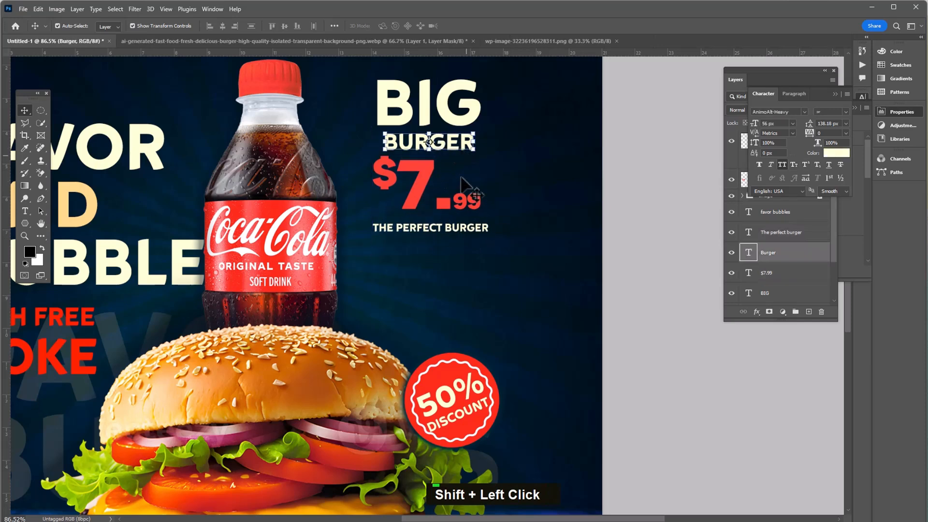
# Colour the BIG text red #e53d40, sampled from the $7.99 price
pyautogui.scroll(-2, 480, 226)
pyautogui.press('t')
pyautogui.doubleClick(437, 174)
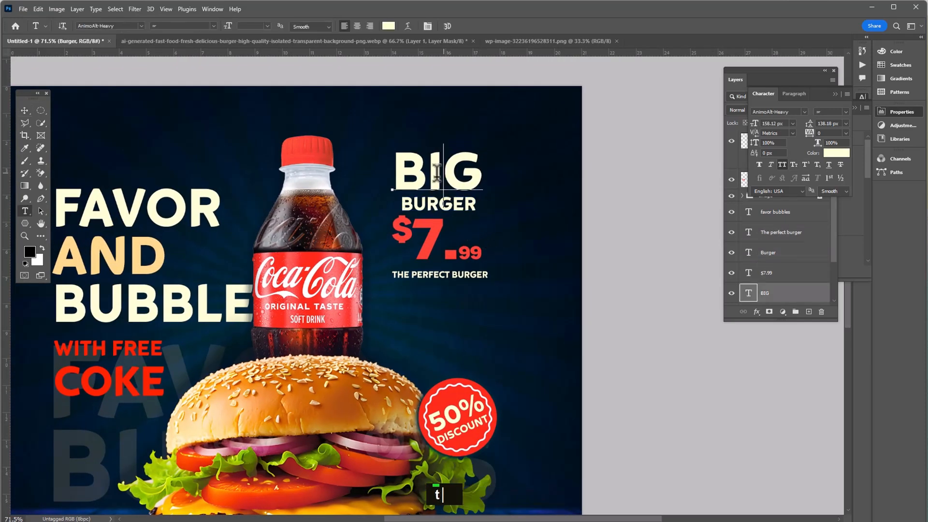
pyautogui.click(392, 27)
pyautogui.click(437, 230)
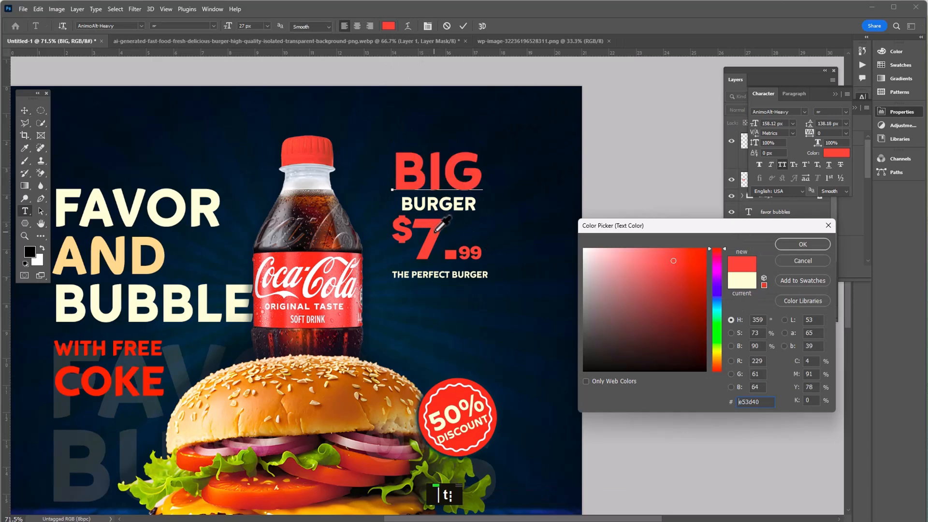
pyautogui.press('Return')
# Colour the BURGER text in the same red #e53d40, sampled from BIG
pyautogui.click(448, 207)
pyautogui.hotkey('ctrl', 'a')
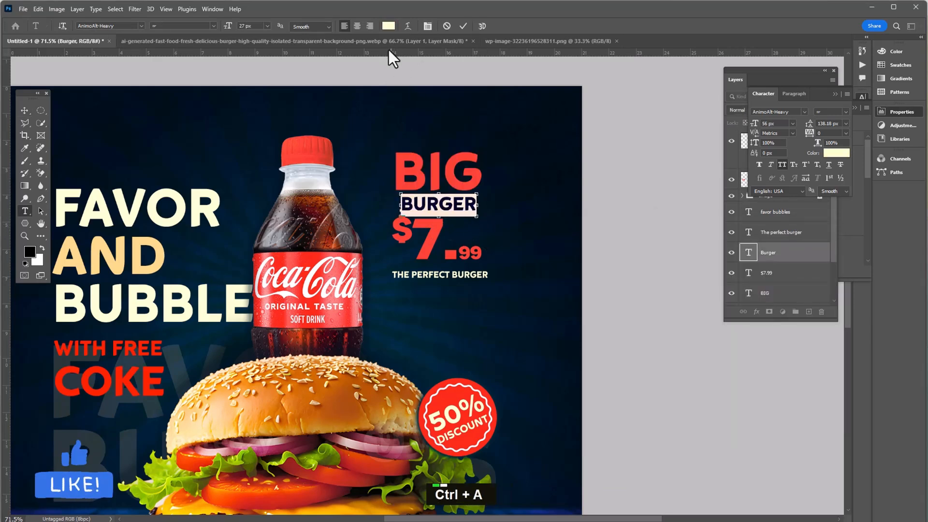
pyautogui.click(389, 25)
pyautogui.click(453, 177)
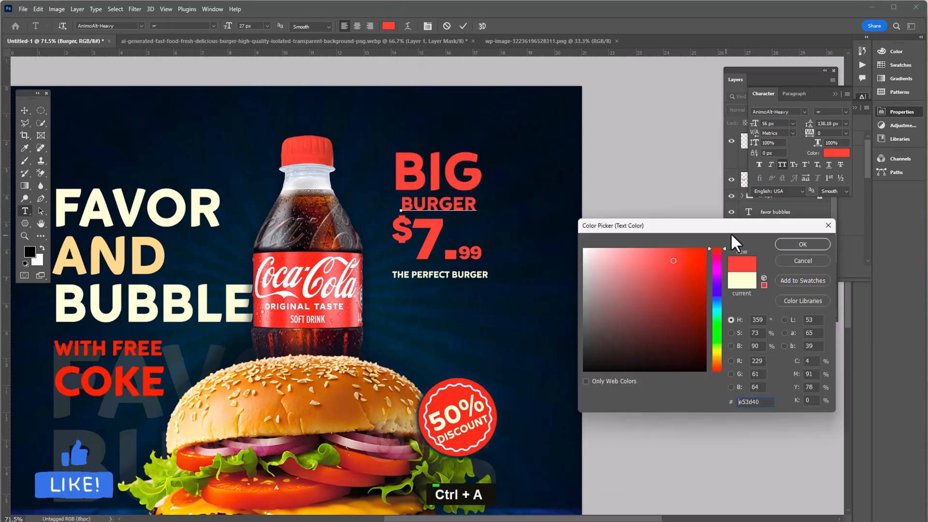
pyautogui.click(784, 244)
pyautogui.click(23, 111)
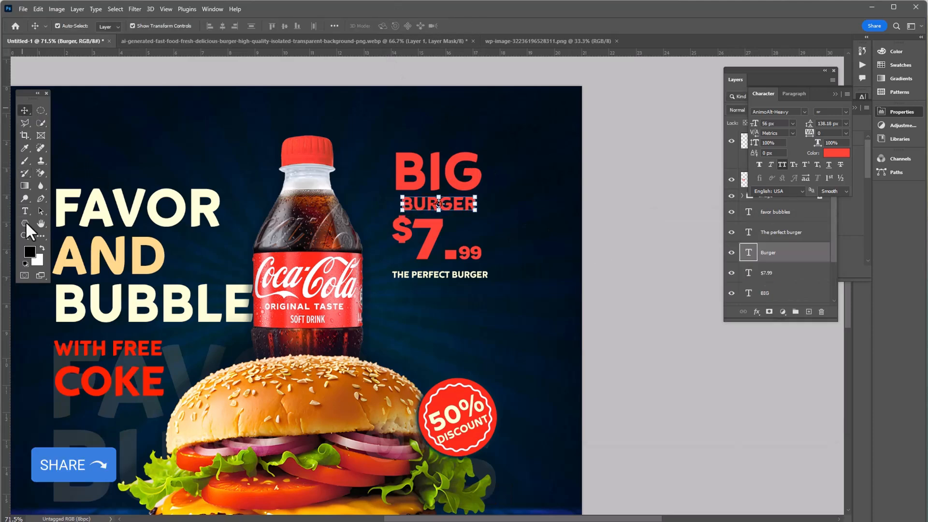
# Draw a red rectangle about 340 × 430 px around the whole price block, starting from the BIG layer
pyautogui.rightClick(23, 223)
pyautogui.click(54, 227)
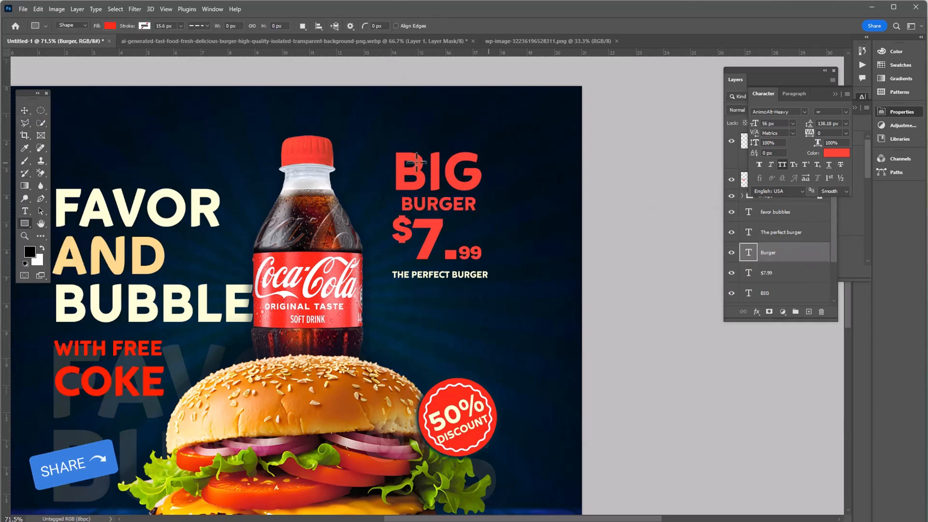
pyautogui.click(835, 94)
pyautogui.scroll(-2, 778, 270)
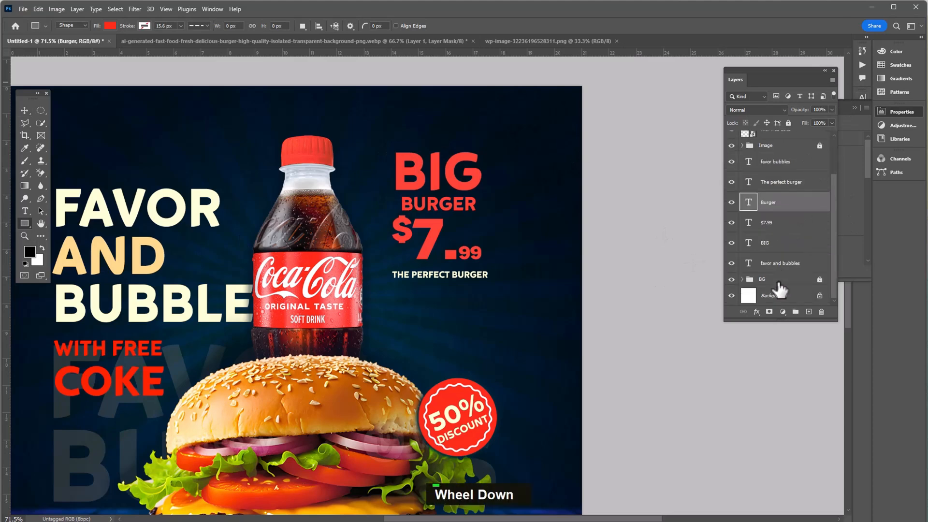
pyautogui.click(781, 246)
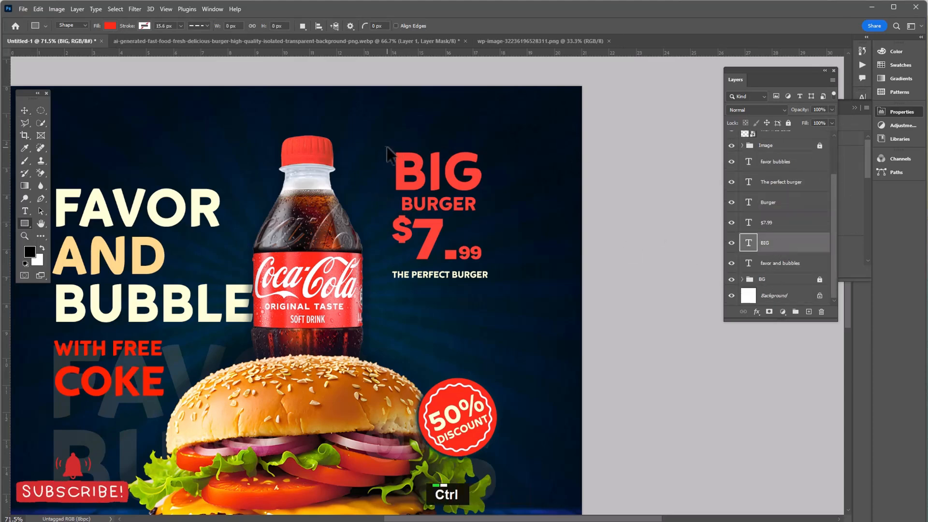
pyautogui.moveTo(380, 144); pyautogui.dragTo(499, 292)
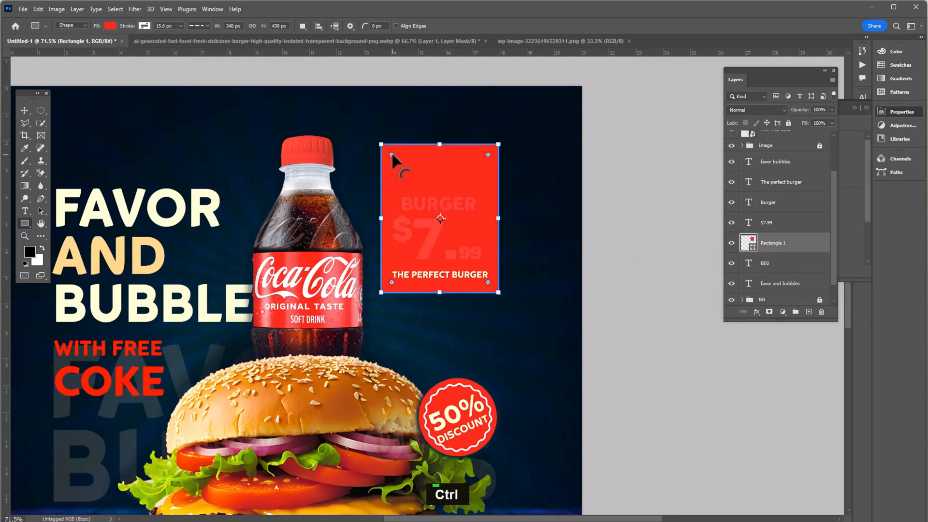
# Round the red rectangle's corners and place its layer beneath all the text layers, directly above the BG group
pyautogui.moveTo(391, 152); pyautogui.dragTo(396, 158)
pyautogui.click(350, 26)
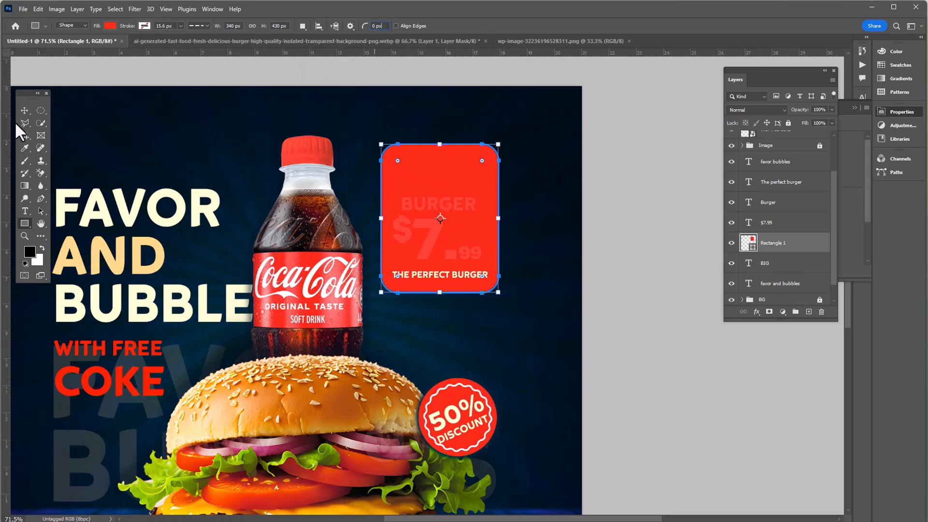
pyautogui.click(24, 110)
pyautogui.moveTo(771, 248); pyautogui.dragTo(769, 291)
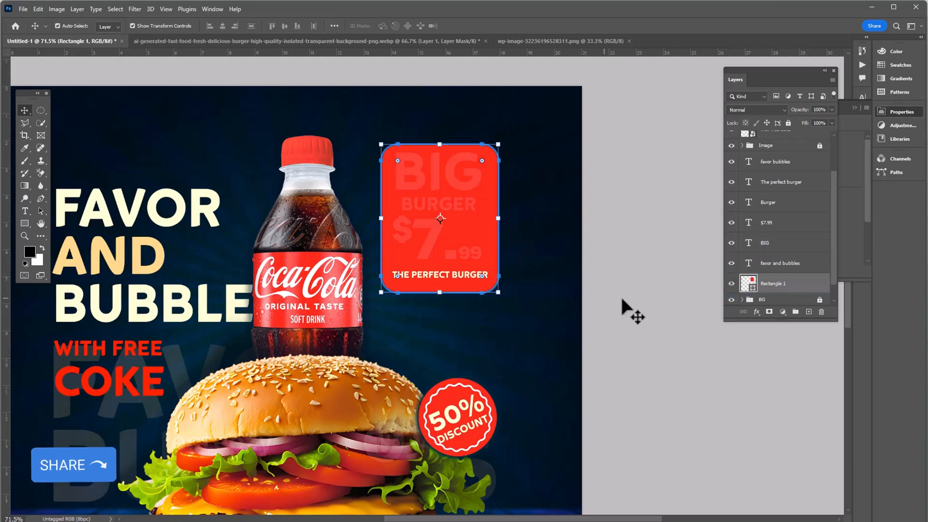
pyautogui.click(600, 275)
pyautogui.press('t')
pyautogui.click(442, 171)
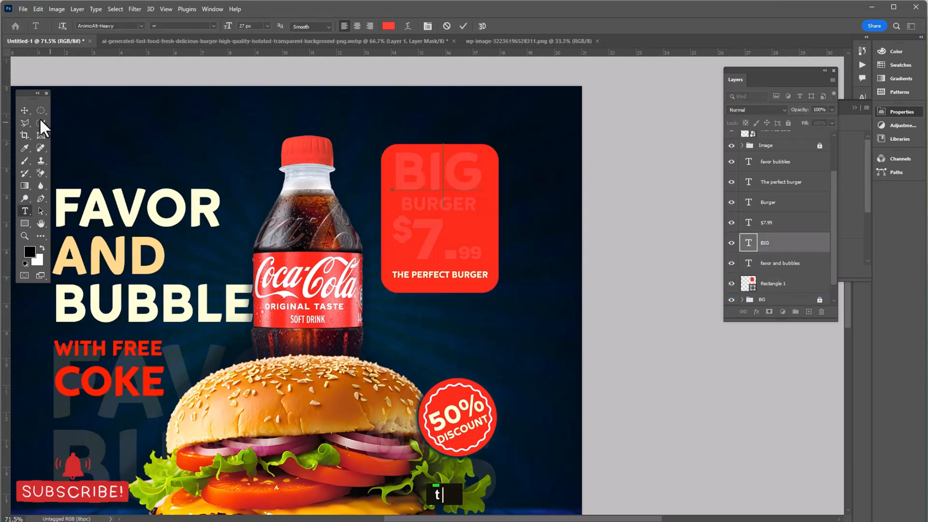
pyautogui.click(24, 110)
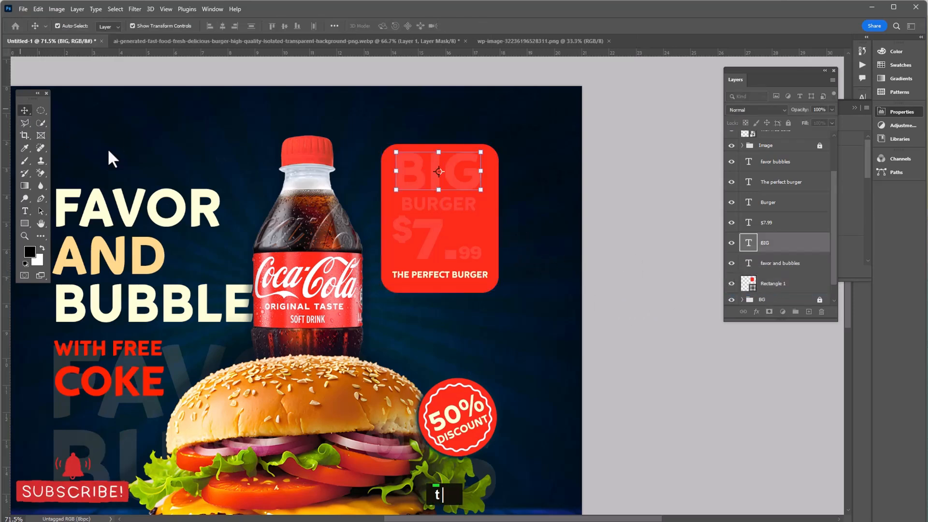
pyautogui.click(772, 284)
pyautogui.click(773, 264)
pyautogui.click(465, 207)
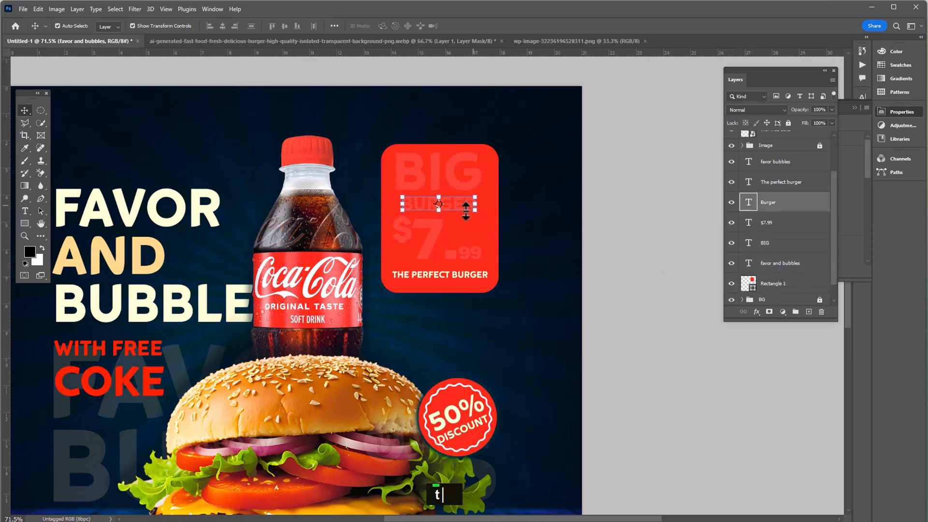
pyautogui.press('t')
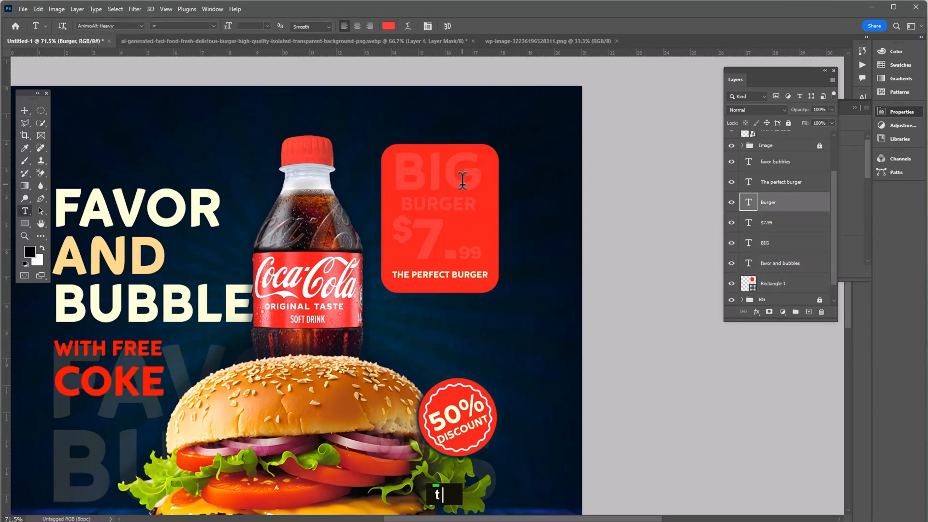
pyautogui.click(24, 111)
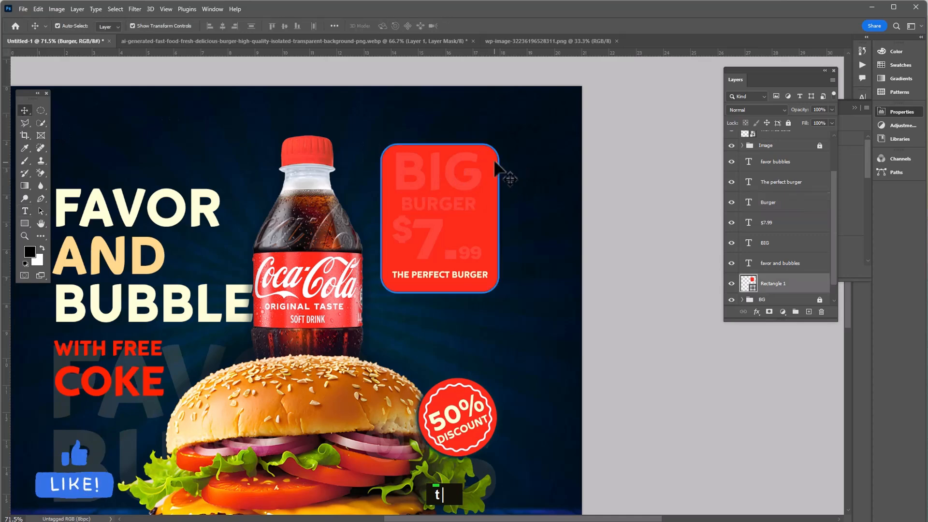
# Fill the rounded rectangle with light orange #ffd59a, sampled from the word AND in the headline
pyautogui.click(504, 171)
pyautogui.click(24, 224)
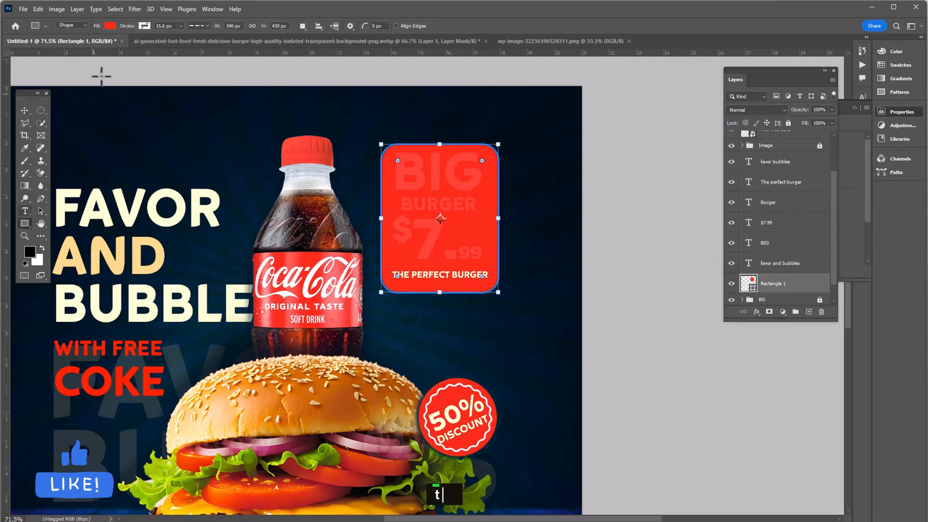
pyautogui.click(112, 27)
pyautogui.click(169, 44)
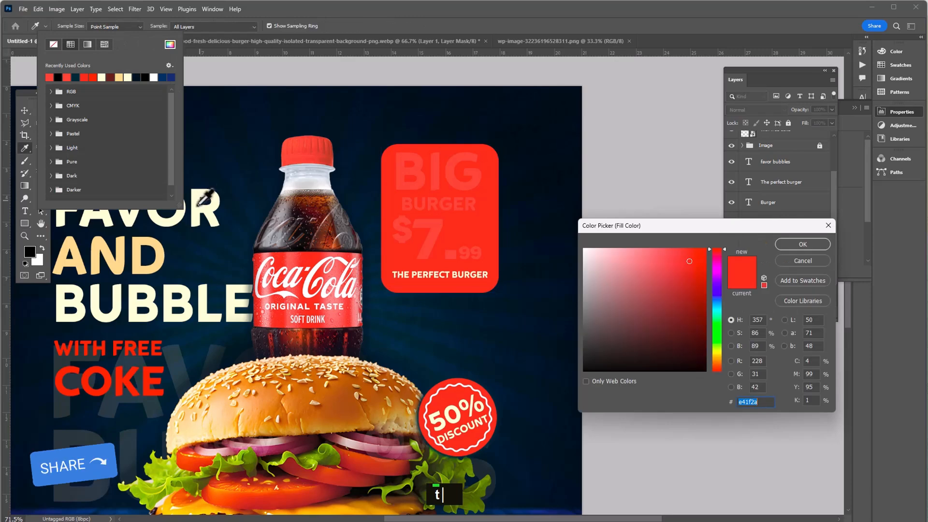
pyautogui.click(161, 254)
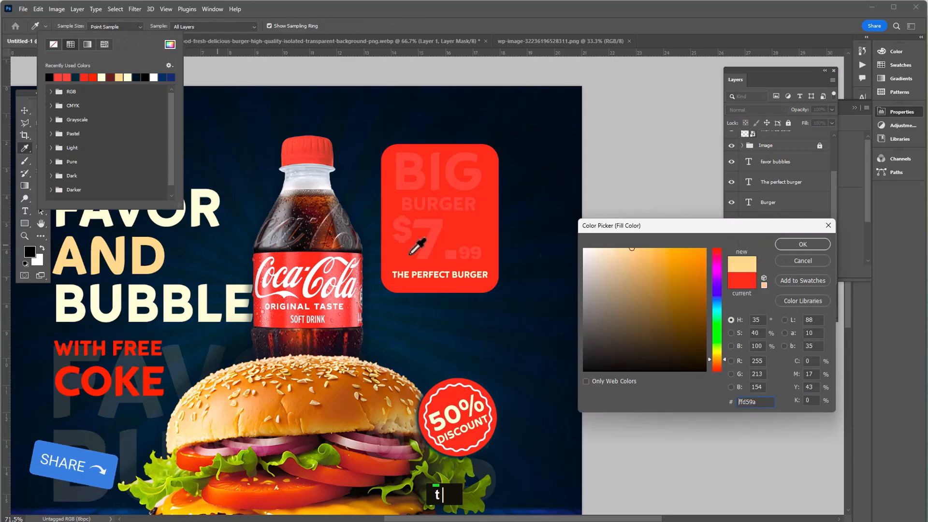
pyautogui.click(820, 243)
pyautogui.click(26, 110)
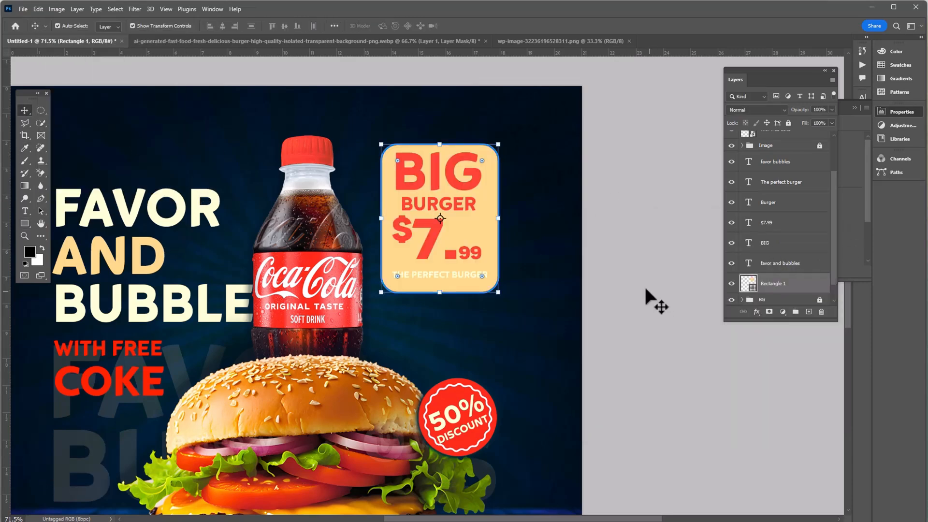
# Colour the THE PERFECT BURGER tagline dark navy, sampled from the poster background
pyautogui.click(645, 290)
pyautogui.press('t')
pyautogui.click(434, 276)
pyautogui.hotkey('ctrl', 'a')
pyautogui.click(388, 26)
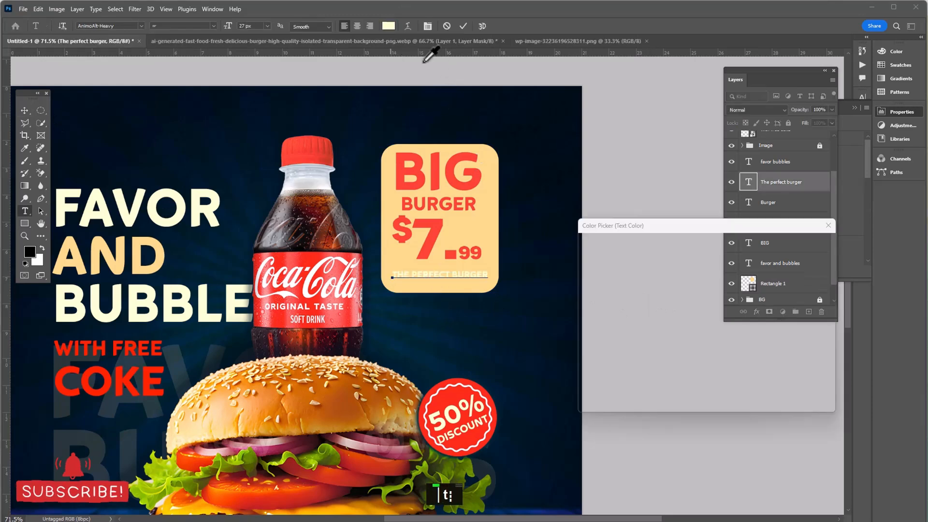
pyautogui.click(534, 170)
pyautogui.click(801, 245)
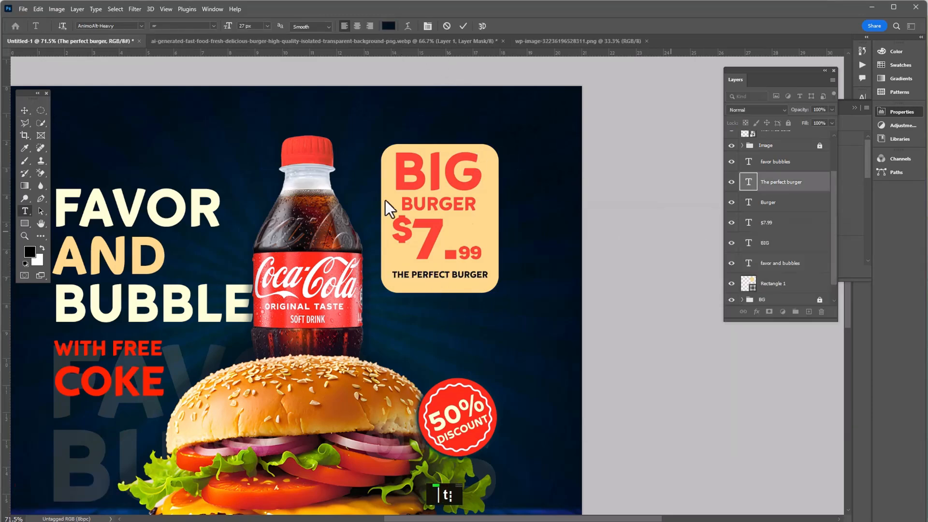
pyautogui.click(26, 111)
# Nudge the $7.99 price and the tagline together two large increments down, away from BURGER
pyautogui.scroll(2, 434, 227)
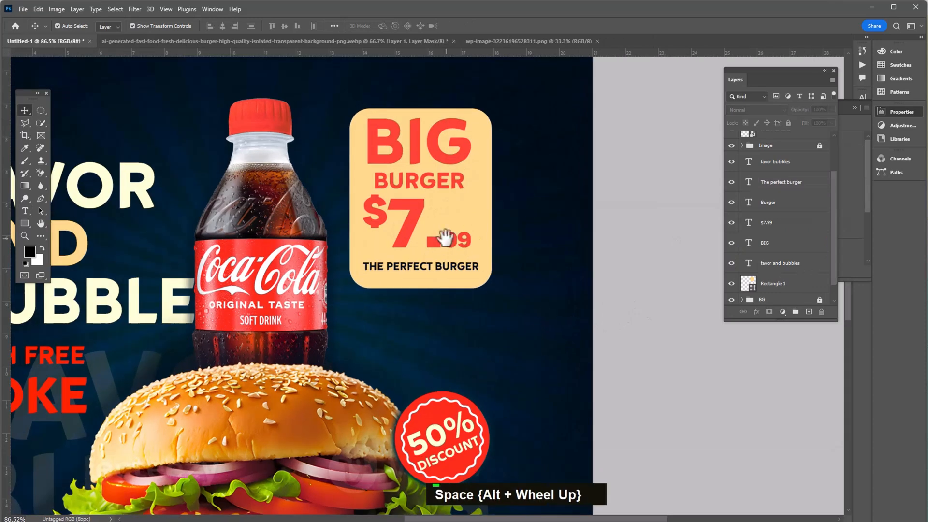
pyautogui.click(426, 193)
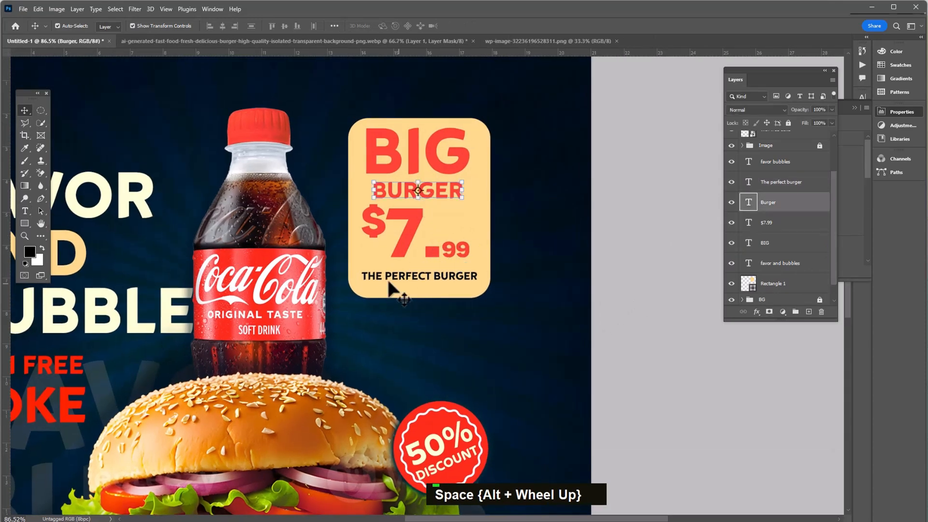
pyautogui.click(432, 254)
pyautogui.keyDown('shift'); pyautogui.click(427, 277); pyautogui.keyUp('shift')
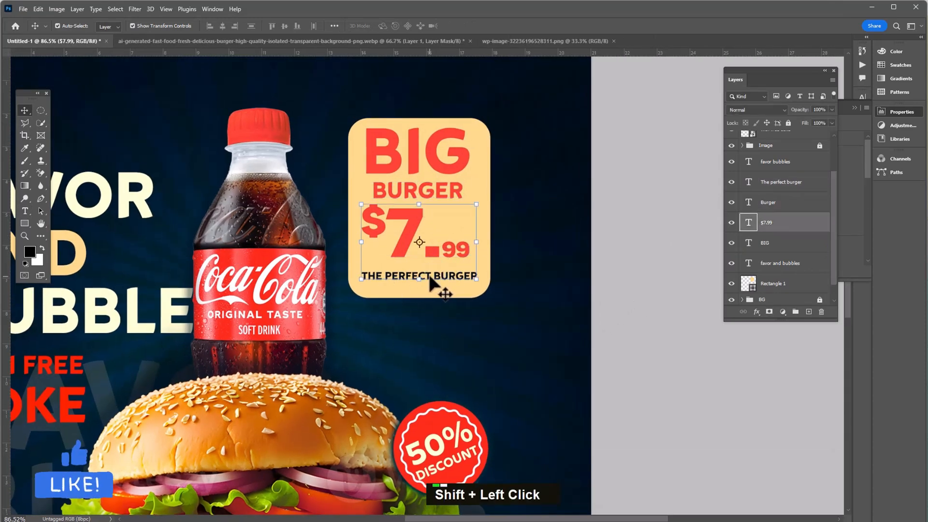
pyautogui.hotkey('shift', 'Down')
pyautogui.hotkey('shift', 'Down')
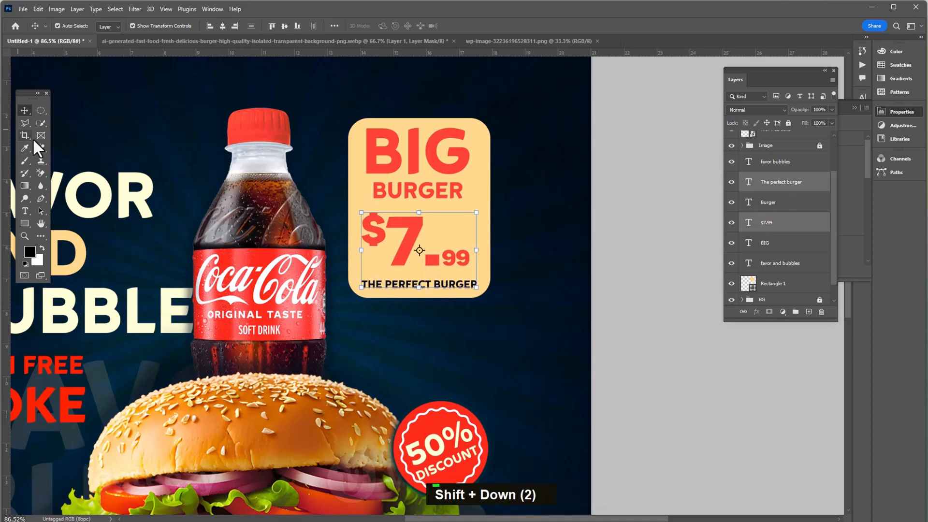
# Draw a thin horizontal divider line, about 287 px wide, between BURGER and the $7.99 price on the card
pyautogui.click(23, 224)
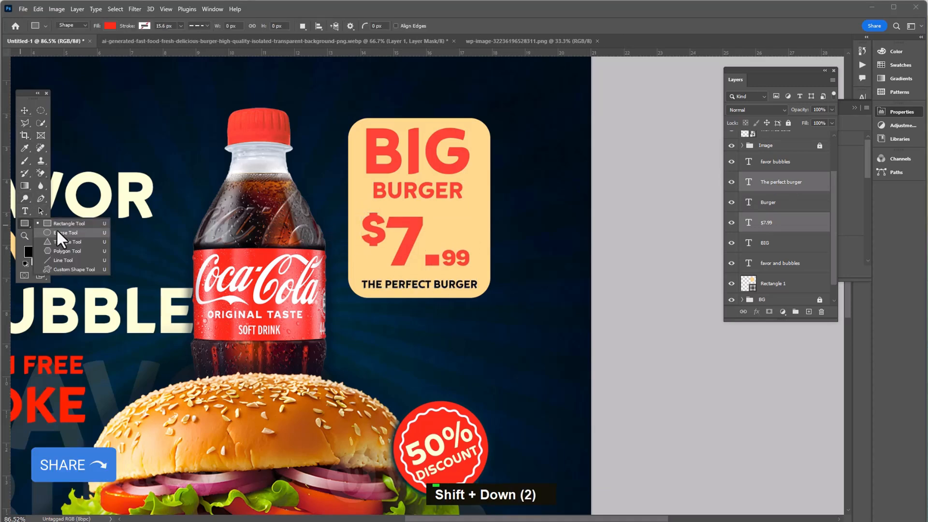
pyautogui.click(57, 261)
pyautogui.moveTo(359, 205); pyautogui.dragTo(439, 205)
pyautogui.click(24, 111)
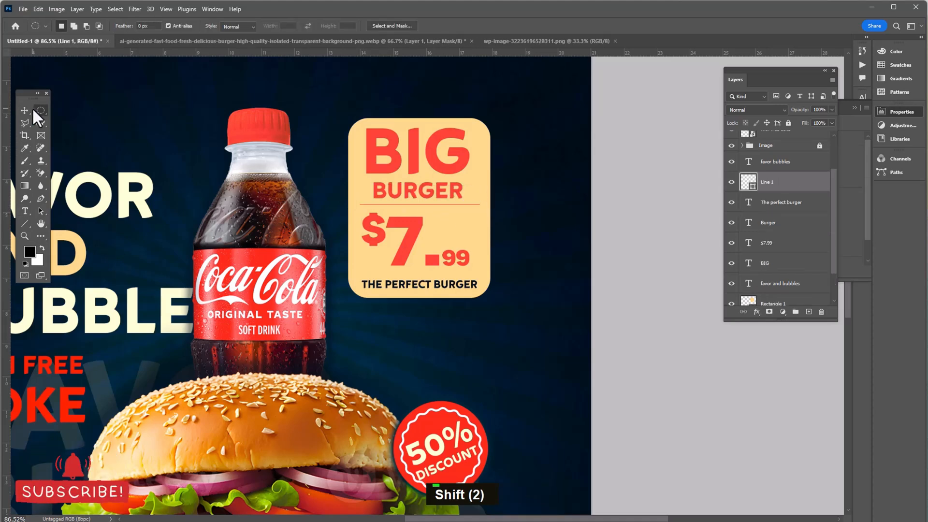
# Style the card's divider line with no fill and a white stroke 5 px thick
pyautogui.click(24, 223)
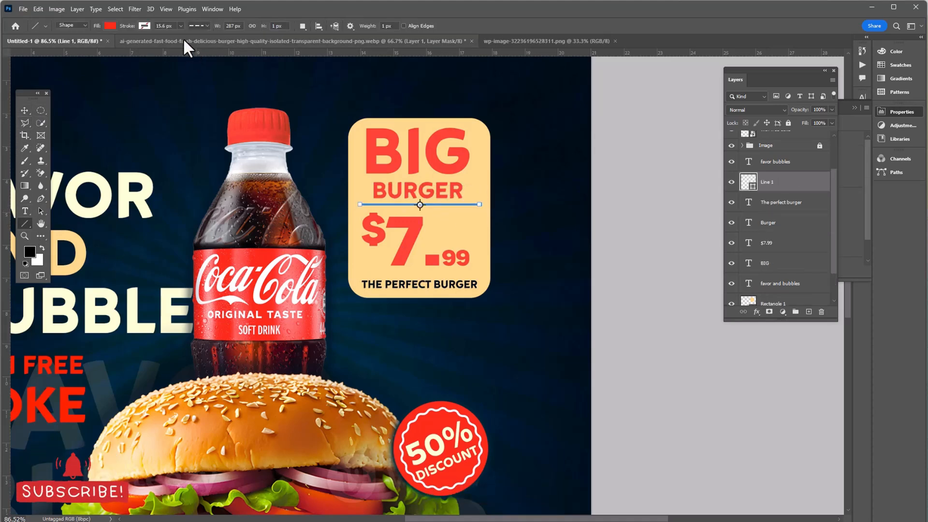
pyautogui.click(110, 25)
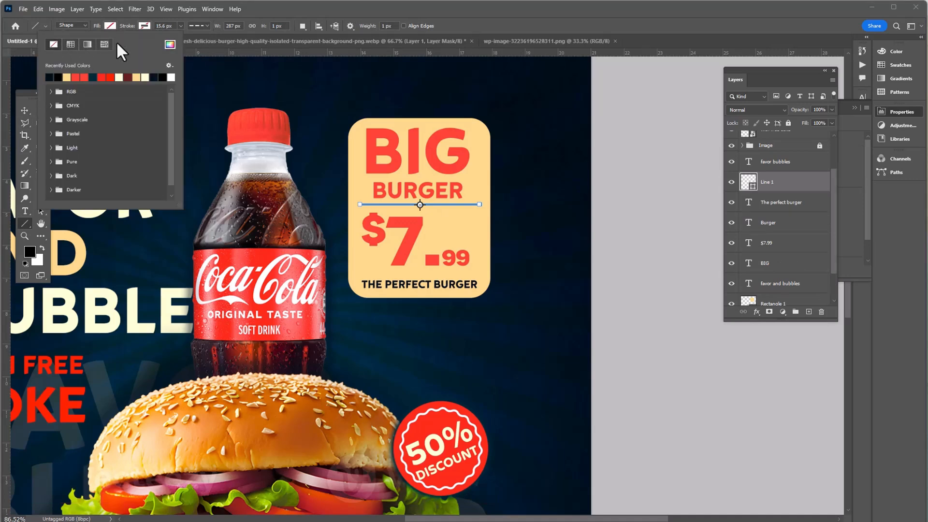
pyautogui.click(144, 26)
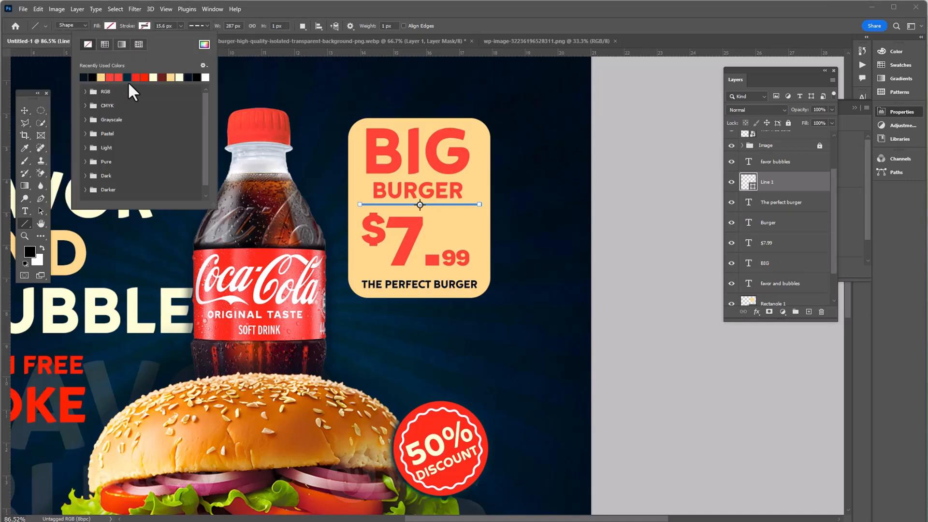
pyautogui.click(205, 77)
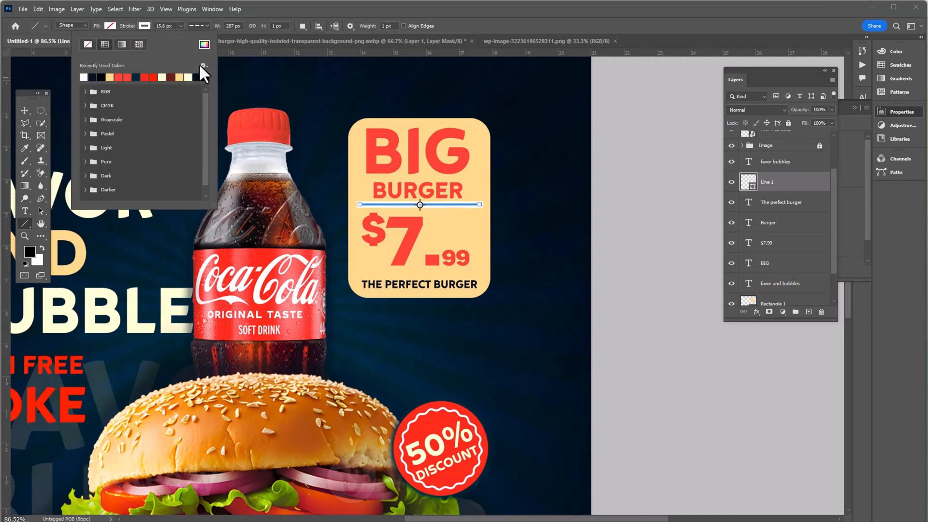
pyautogui.click(175, 27)
pyautogui.write('5')
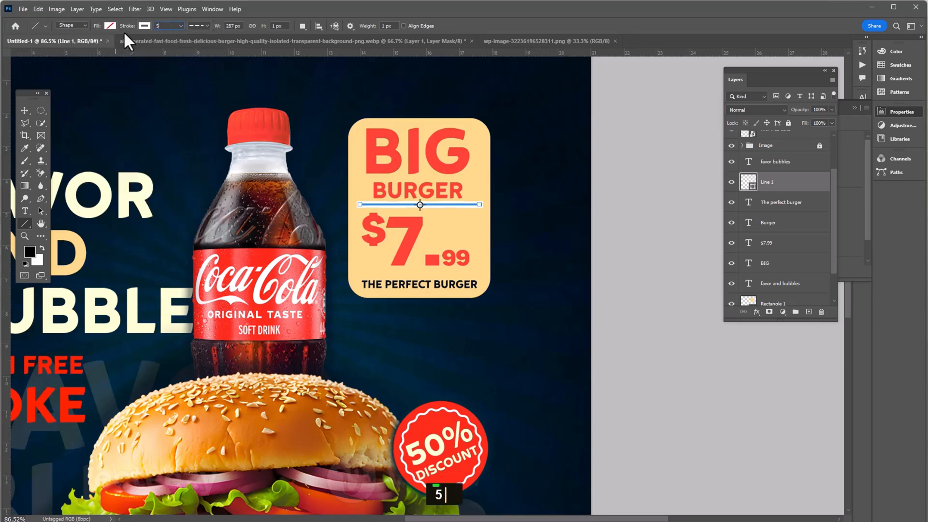
pyautogui.press('Return')
pyautogui.click(24, 111)
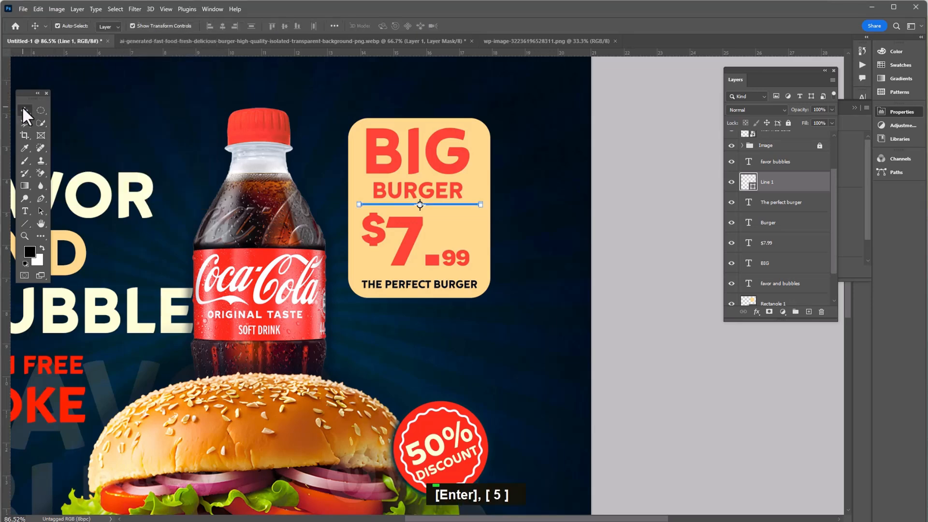
pyautogui.click(627, 264)
# Shift the card rectangle, its texts and divider line slightly toward the poster's right edge and group them
pyautogui.scroll(2, 438, 186)
pyautogui.scroll(-5, 442, 189)
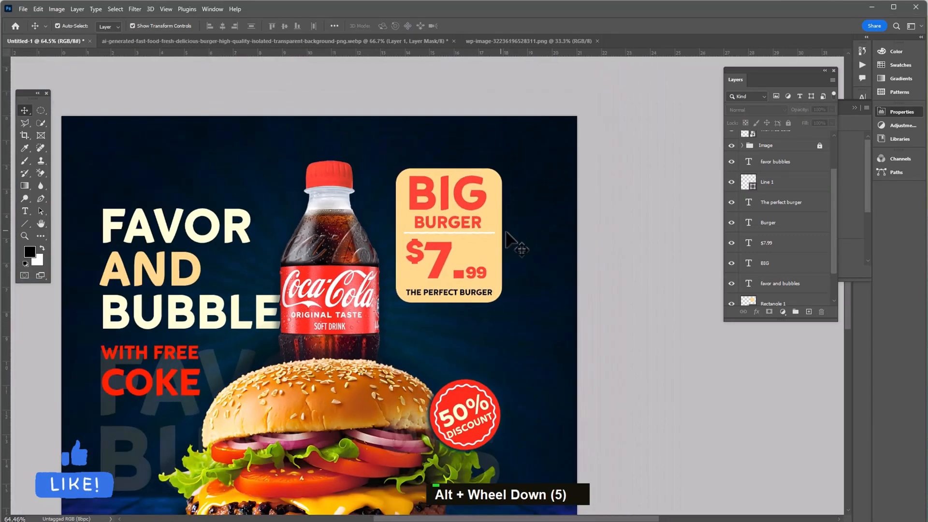
pyautogui.moveTo(529, 315); pyautogui.dragTo(419, 169)
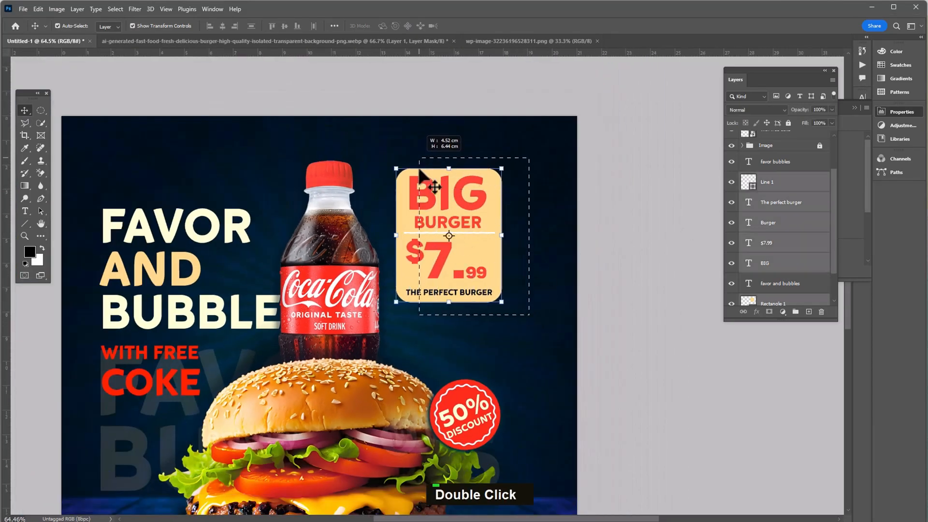
pyautogui.moveTo(460, 191); pyautogui.dragTo(479, 189)
pyautogui.hotkey('ctrl', 'g')
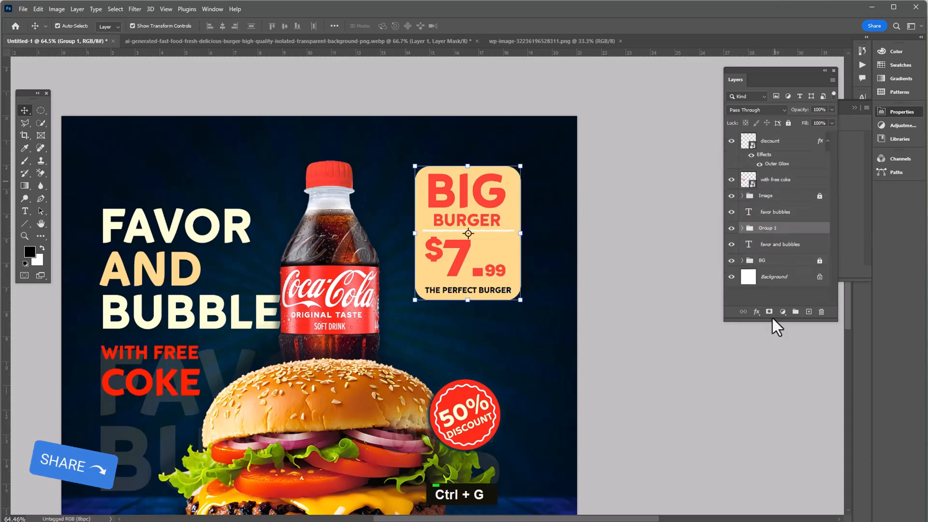
# Add a dark brown Multiply drop shadow to the price card group, with increased opacity, distance and size
pyautogui.click(756, 312)
pyautogui.click(763, 409)
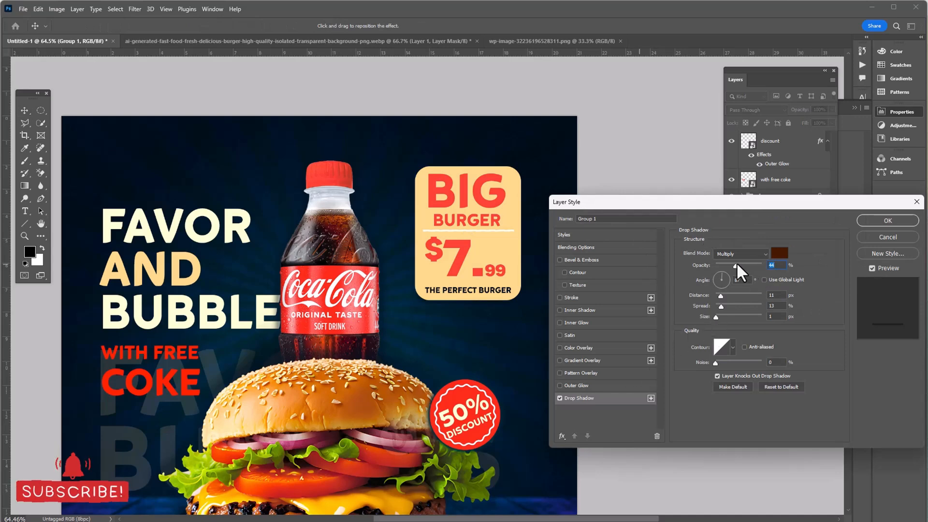
pyautogui.click(750, 265)
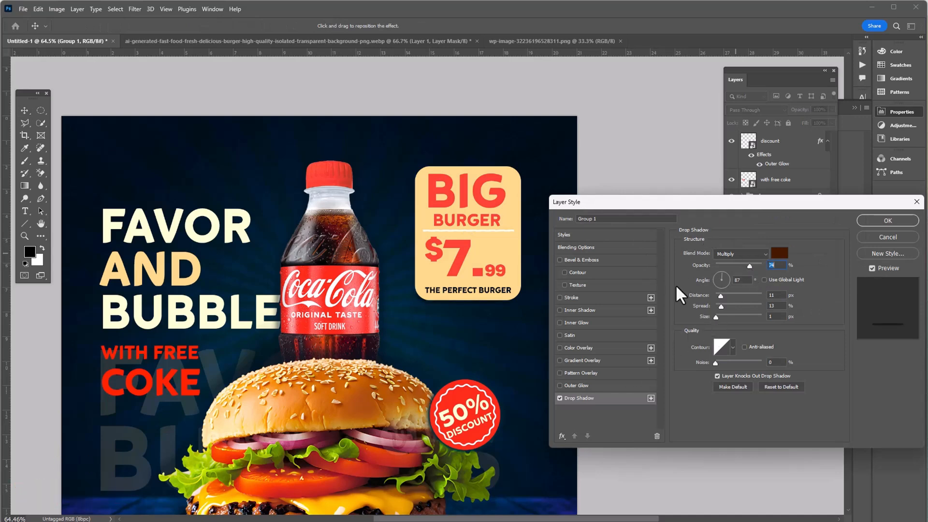
pyautogui.click(726, 295)
pyautogui.moveTo(726, 295); pyautogui.dragTo(726, 317)
pyautogui.click(886, 220)
# Enlarge the price card group proportionally to about 122%, keeping its upper-left corner in place
pyautogui.hotkey('ctrl', 't')
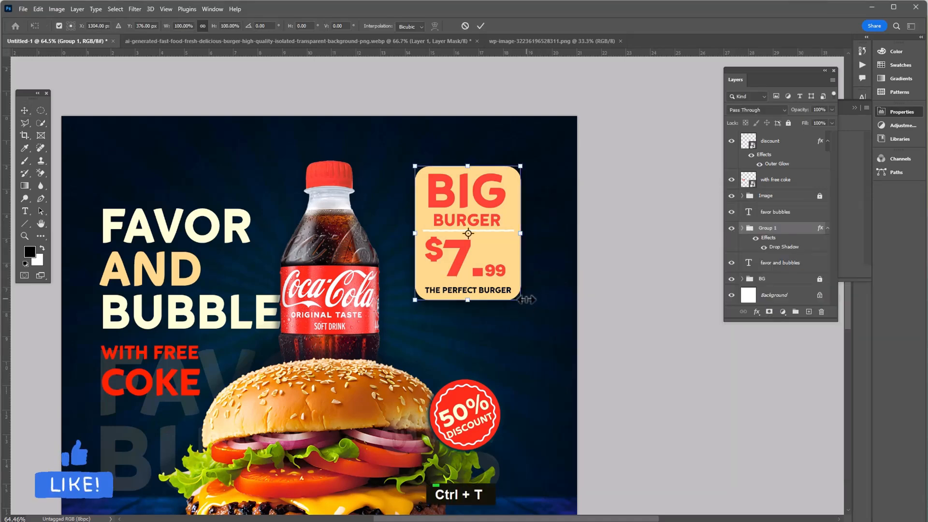
pyautogui.moveTo(539, 321); pyautogui.dragTo(560, 334)
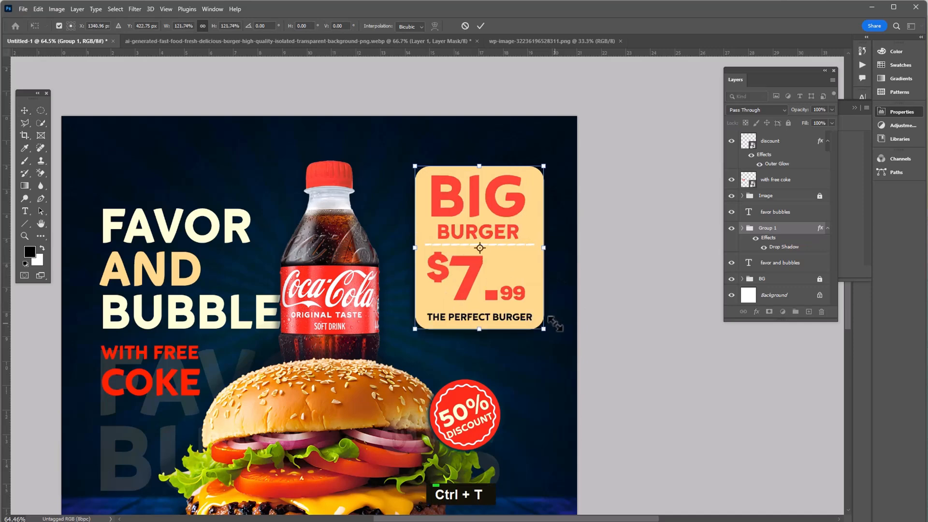
pyautogui.press('Return')
pyautogui.moveTo(514, 214); pyautogui.dragTo(509, 252)
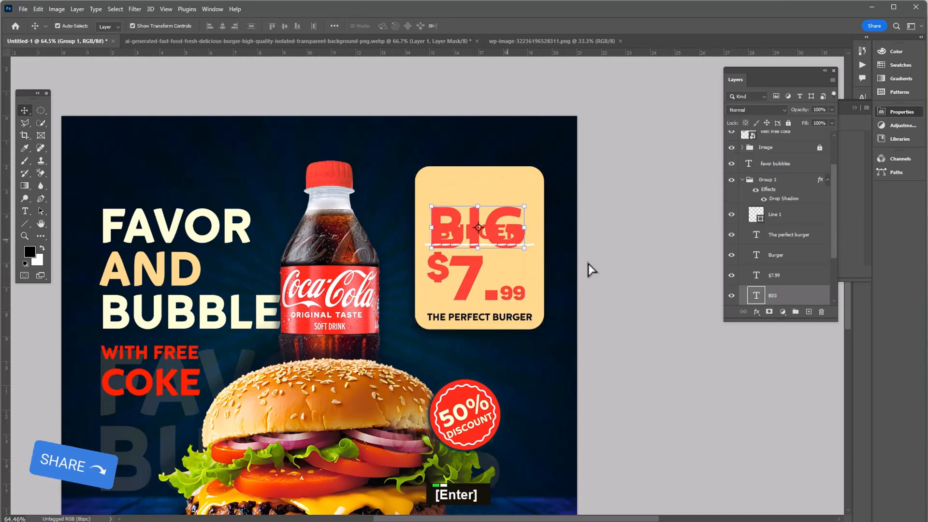
pyautogui.hotkey('ctrl', 'z')
pyautogui.click(776, 168)
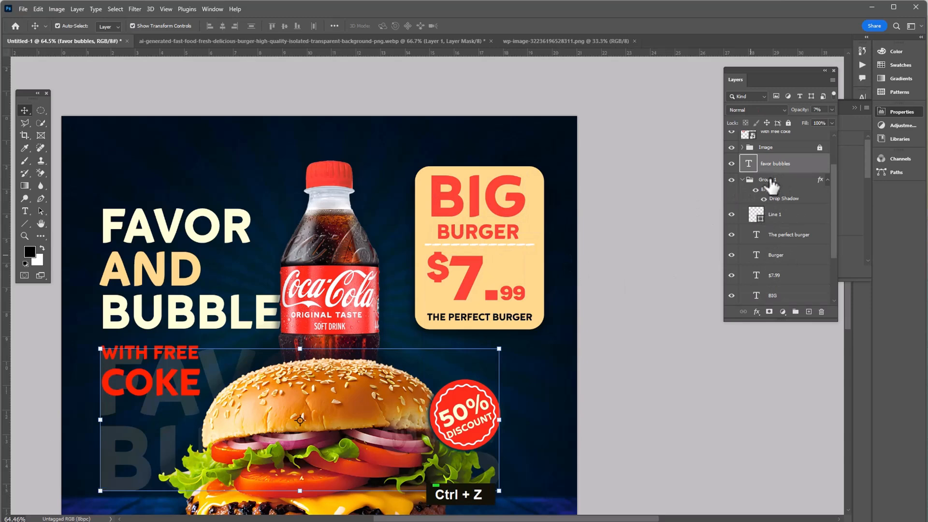
# Move the whole price card group slightly down and toward the bottle, and leave it deselected
pyautogui.click(768, 180)
pyautogui.hotkey('ctrl', 't')
pyautogui.moveTo(480, 197); pyautogui.dragTo(475, 216)
pyautogui.press('Return')
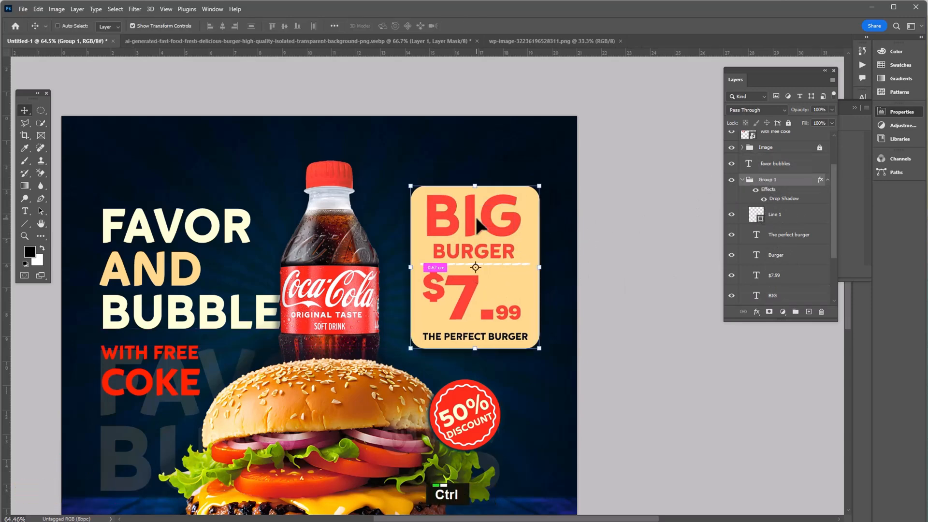
pyautogui.hotkey('ctrl', '0')
pyautogui.scroll(-2, 441, 353)
pyautogui.click(654, 439)
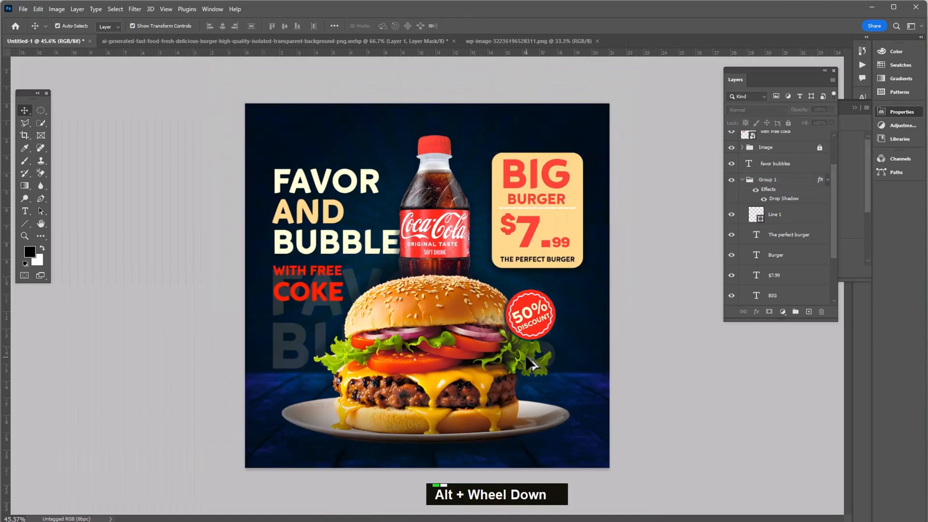
# Open the 360_F_711360235 JPG with the two green leaves on a white background
pyautogui.click(21, 8)
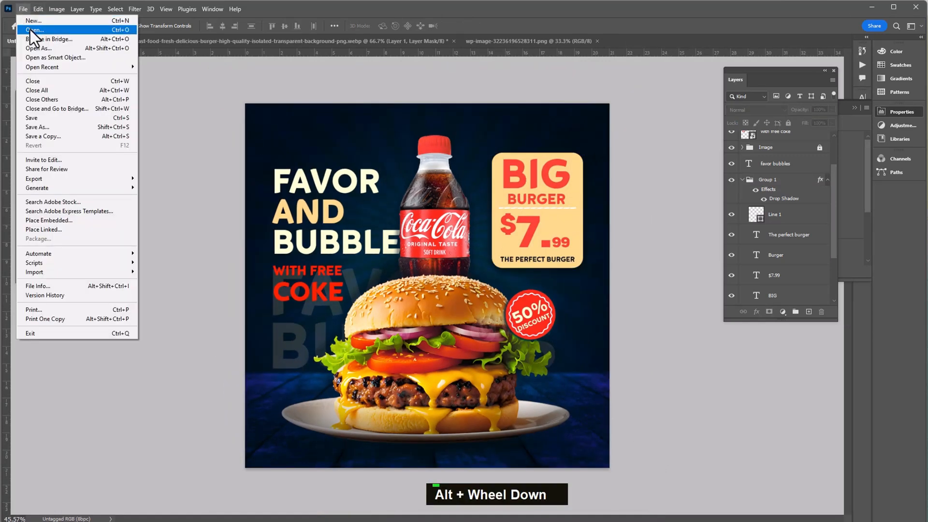
pyautogui.click(30, 30)
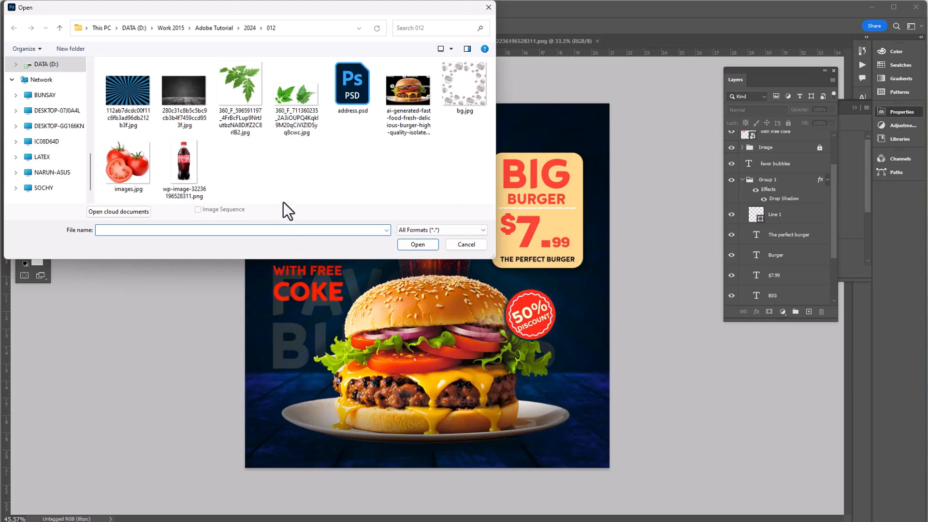
pyautogui.click(252, 84)
pyautogui.doubleClick(284, 104)
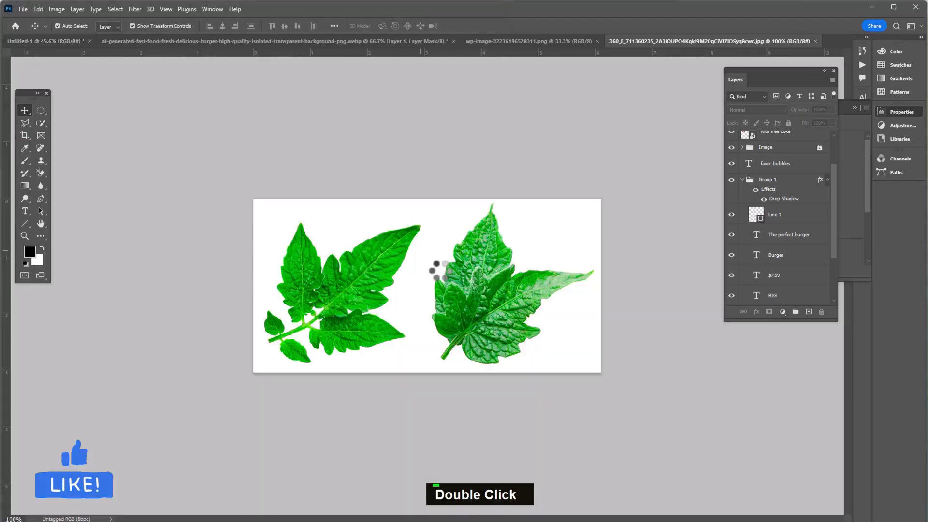
# Delete the leaf image's white background using the Magic Wand and bring the two cut-out leaves into the burger poster
pyautogui.press('w')
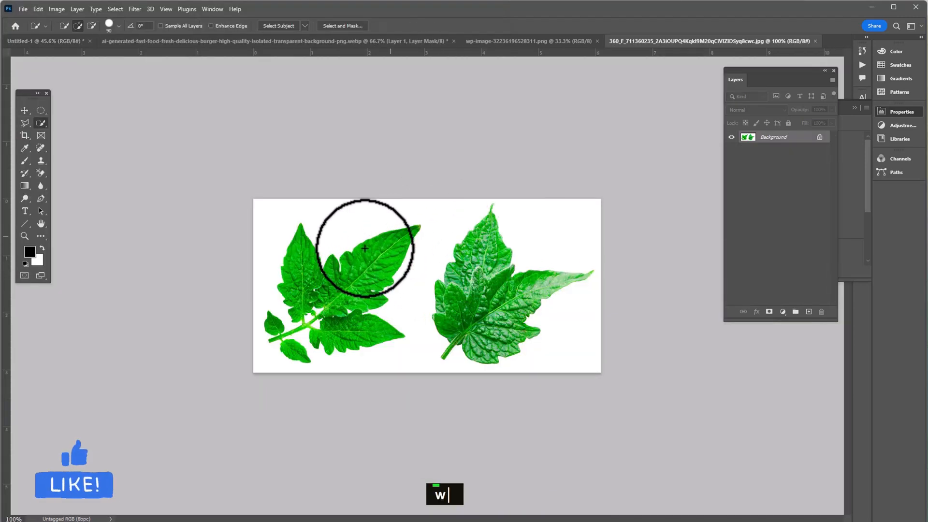
pyautogui.hotkey('shift', 'w')
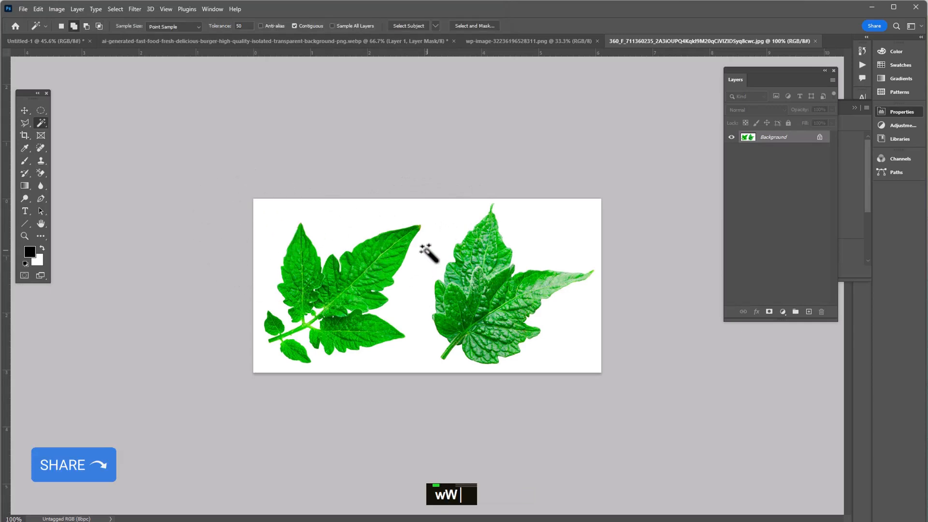
pyautogui.click(820, 138)
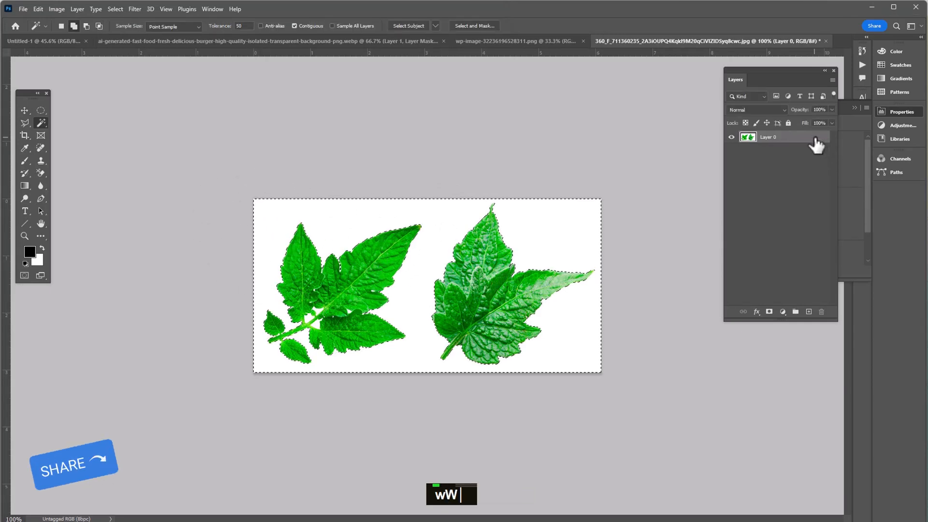
pyautogui.press('Delete')
pyautogui.hotkey('ctrl', 'd')
pyautogui.click(24, 110)
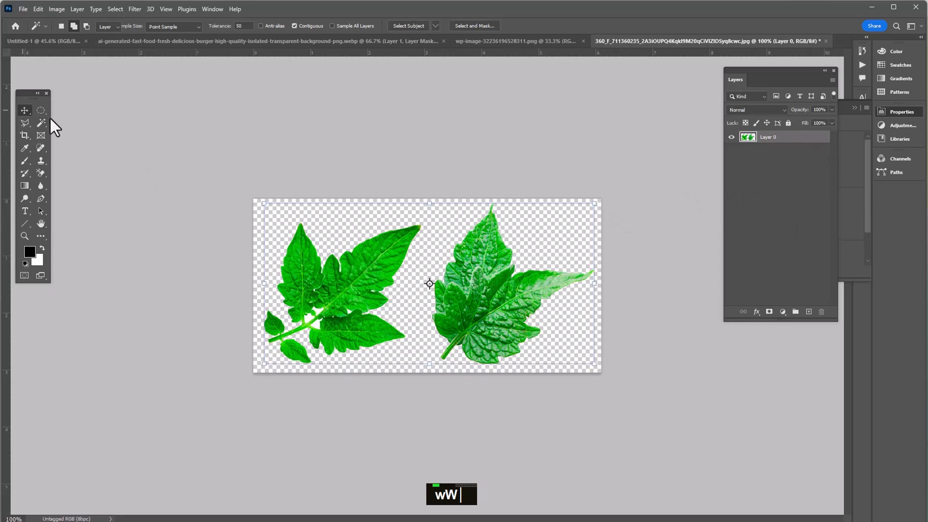
pyautogui.moveTo(371, 285); pyautogui.dragTo(413, 225)
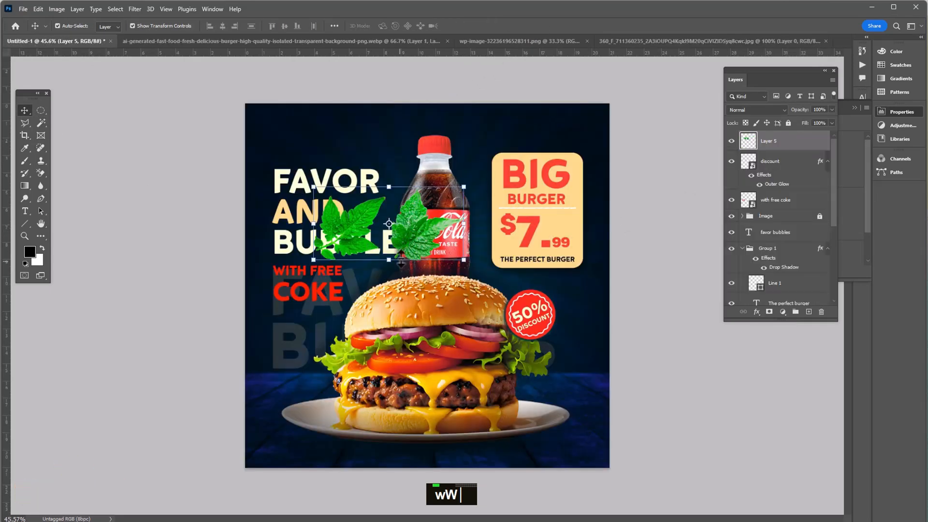
# Cut the leaf covering the bottle out with the Polygonal Lasso and paste it in place on its own layer
pyautogui.press('l')
pyautogui.doubleClick(392, 316)
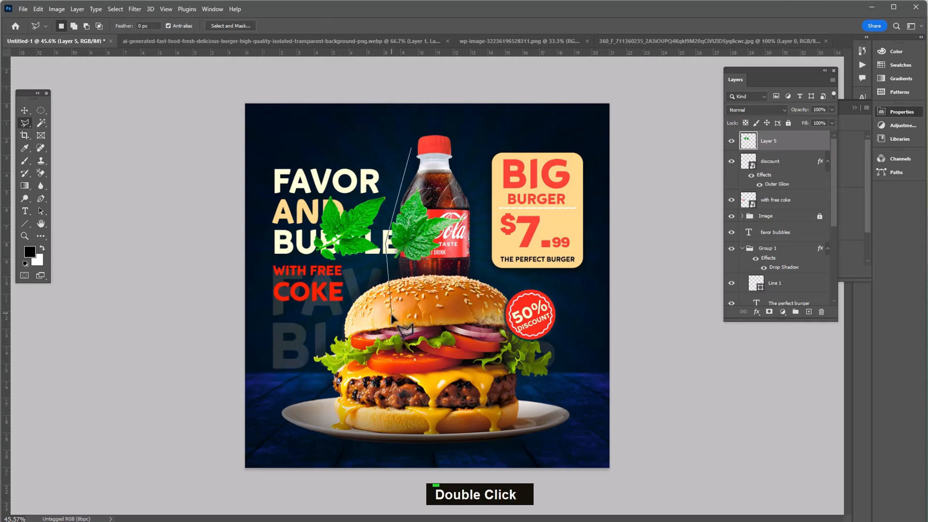
pyautogui.click(508, 139)
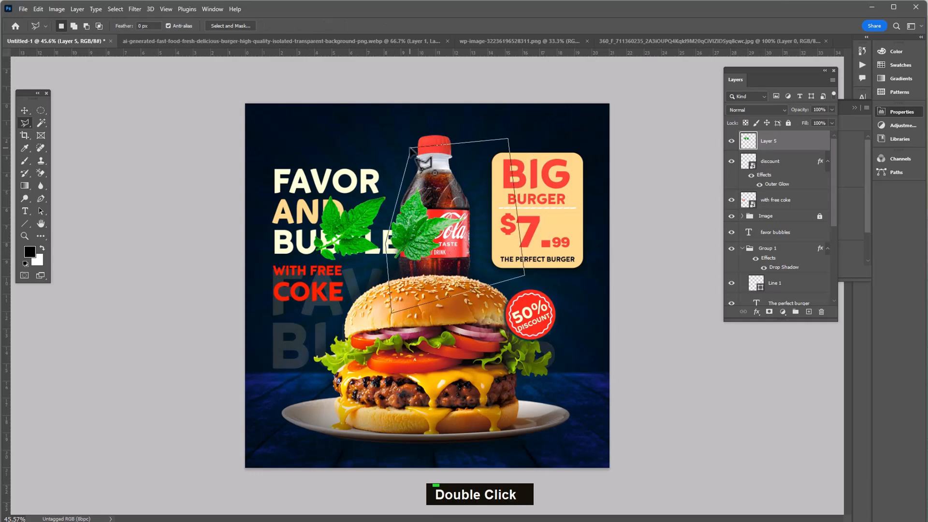
pyautogui.hotkey('ctrl', 'x')
pyautogui.hotkey('ctrl', 'shift', 'v')
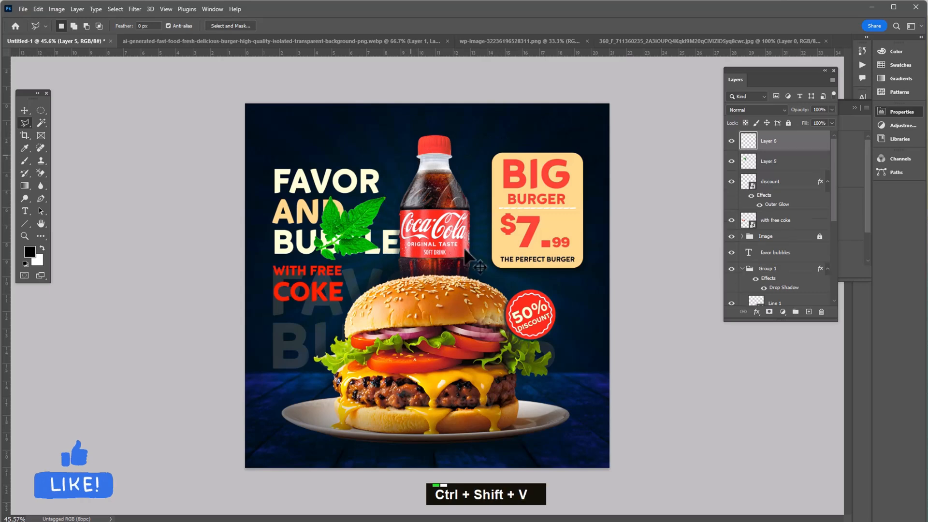
# Place the separated leaf in the poster's lower-left corner and enlarge it so it overlaps the plate's edge
pyautogui.press('v')
pyautogui.moveTo(427, 245); pyautogui.dragTo(340, 389)
pyautogui.press('Return')
# Move the other leaf to the poster's lower-right corner, rotate it about -91° and enlarge it past the canvas edge
pyautogui.moveTo(341, 239); pyautogui.dragTo(563, 448)
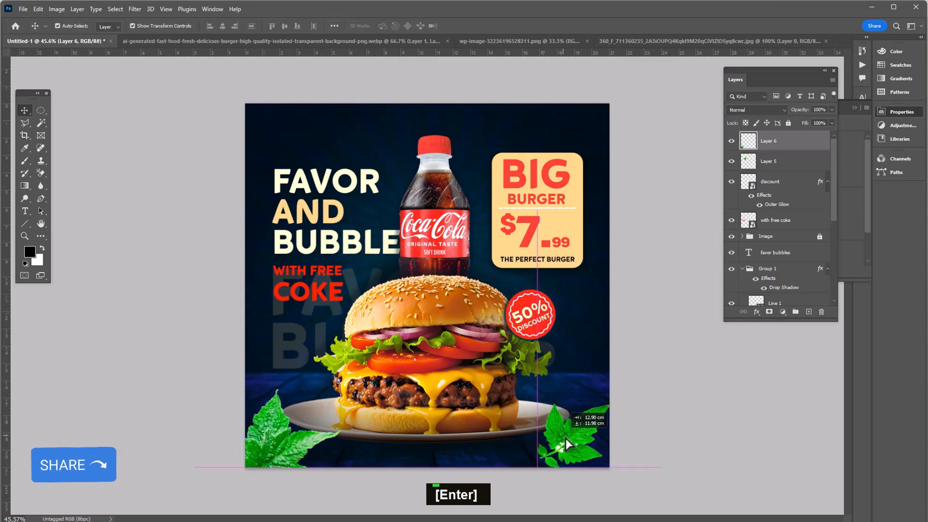
pyautogui.moveTo(617, 397); pyautogui.dragTo(512, 339)
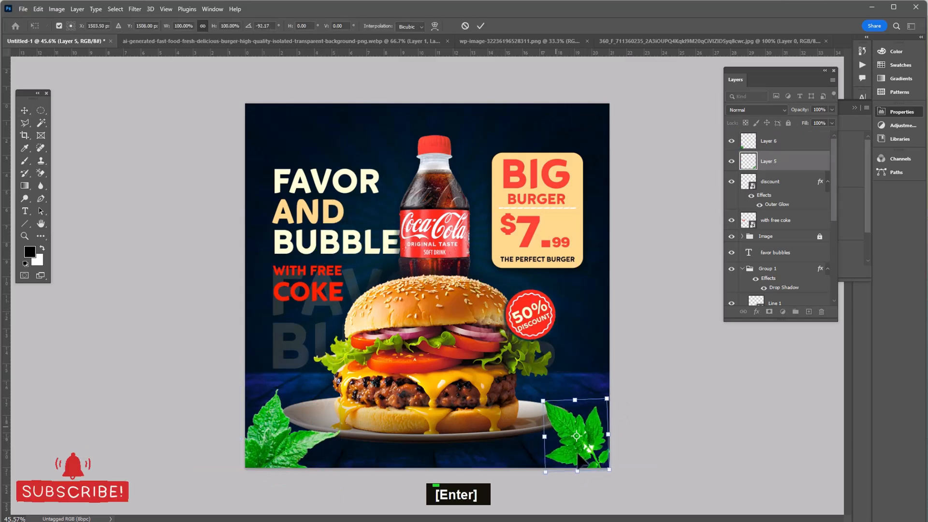
pyautogui.moveTo(612, 471); pyautogui.dragTo(621, 485)
pyautogui.press('Return')
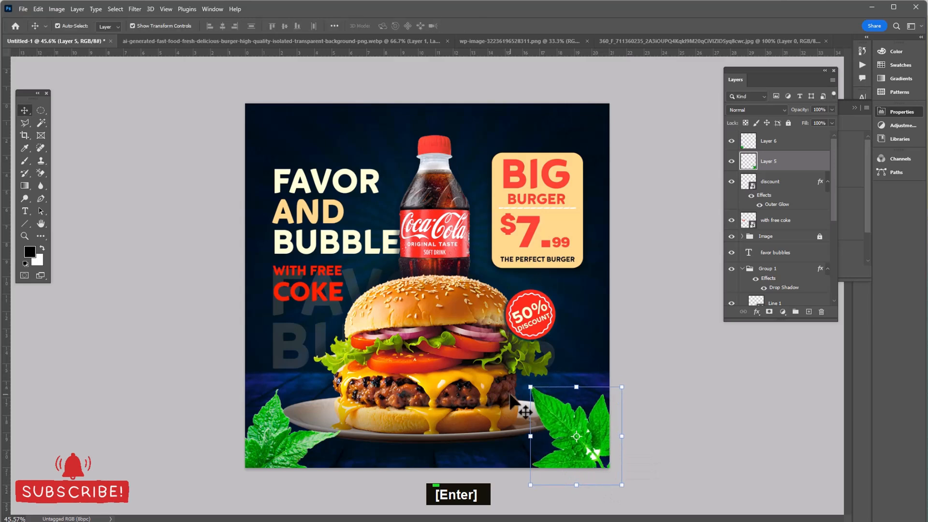
# Open the leaf-branch image 360_F_596591197 and delete its white background using the Magic Wand
pyautogui.click(25, 10)
pyautogui.click(30, 25)
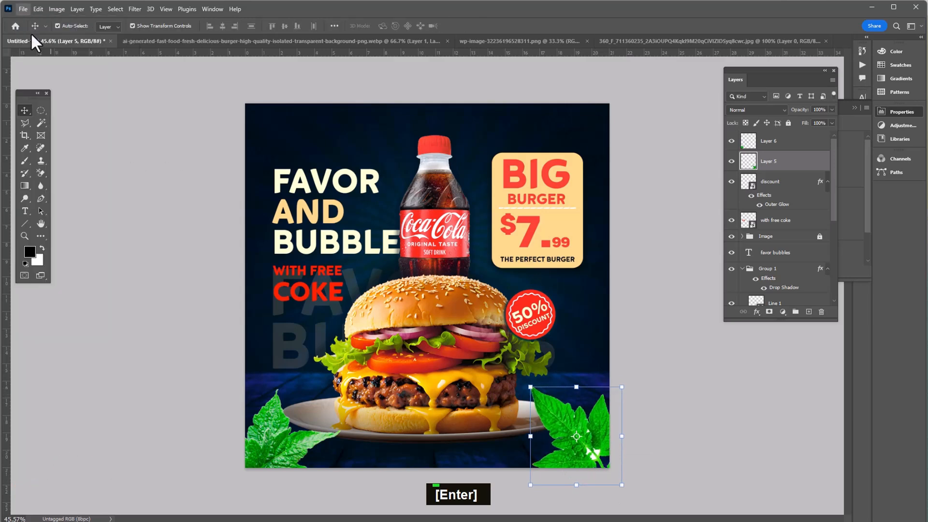
pyautogui.click(249, 88)
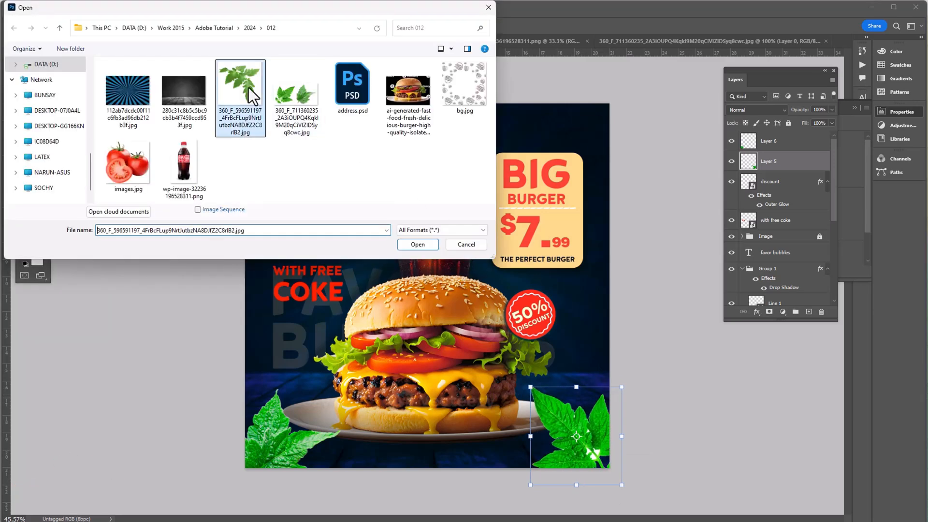
pyautogui.doubleClick(248, 87)
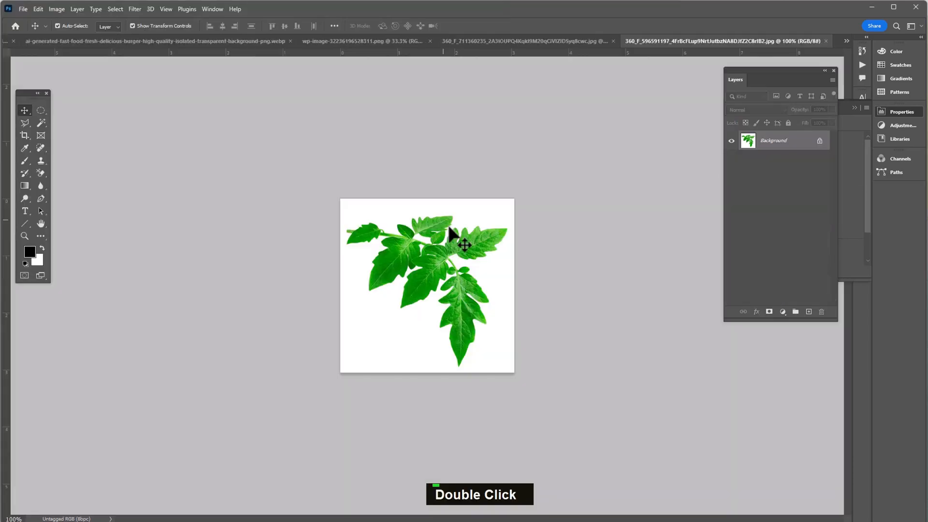
pyautogui.press('w')
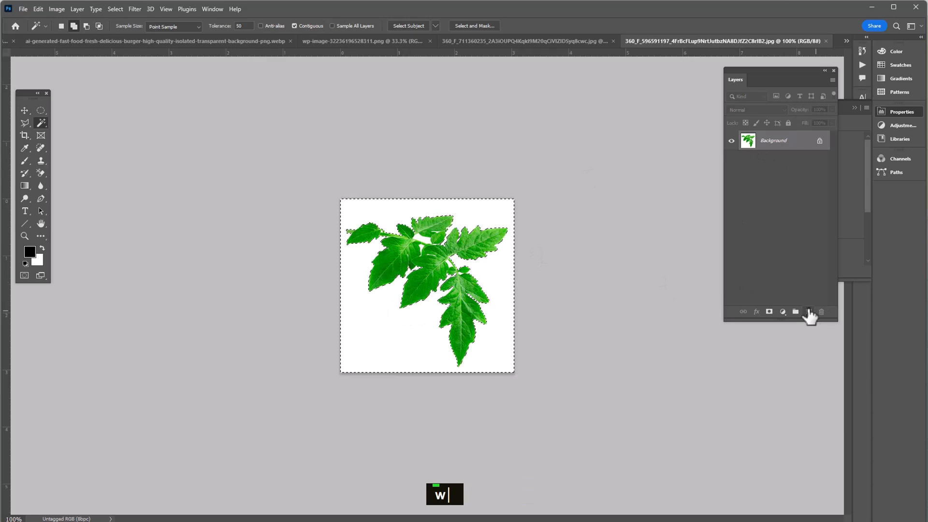
pyautogui.click(819, 140)
pyautogui.press('Delete')
pyautogui.hotkey('ctrl', 'd')
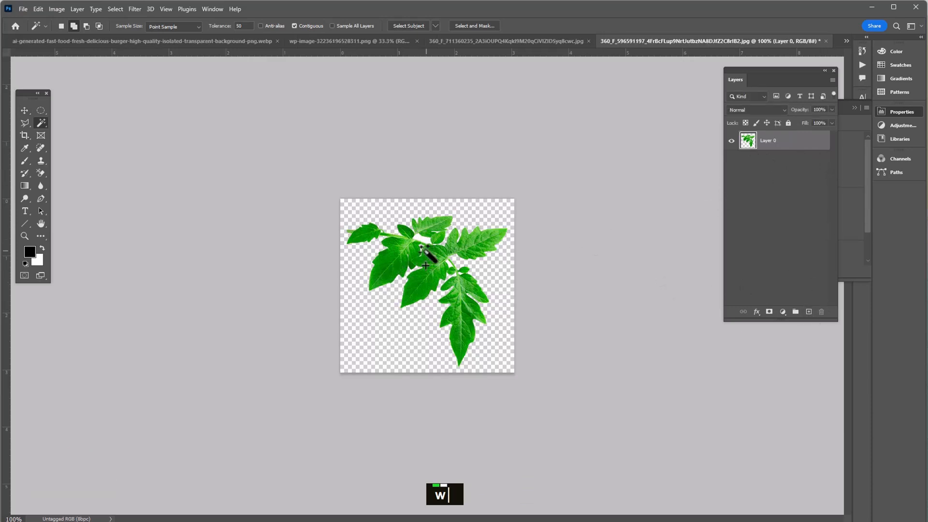
# Bring the cut-out branch into the poster's upper-left corner, enlarge it to about 142% and rotate it about -29°
pyautogui.press('v')
pyautogui.moveTo(421, 274); pyautogui.dragTo(270, 98)
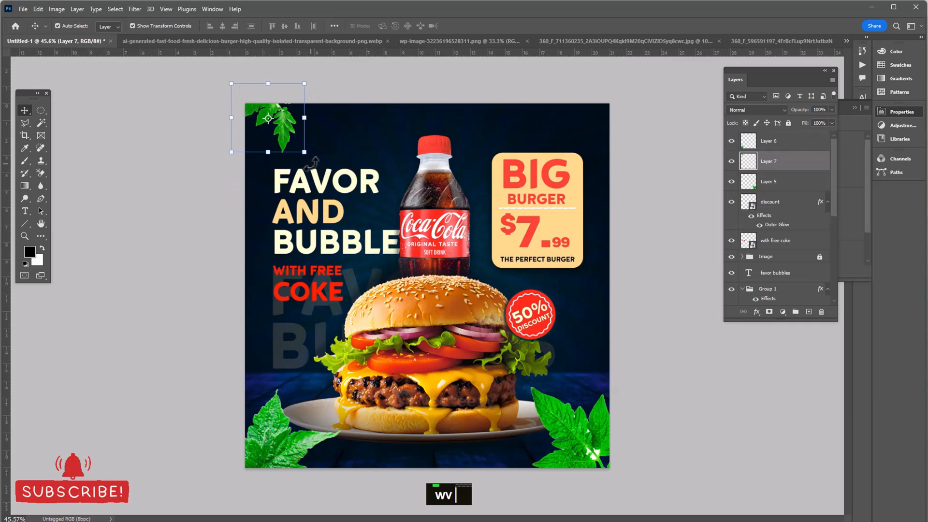
pyautogui.moveTo(310, 163); pyautogui.dragTo(340, 143)
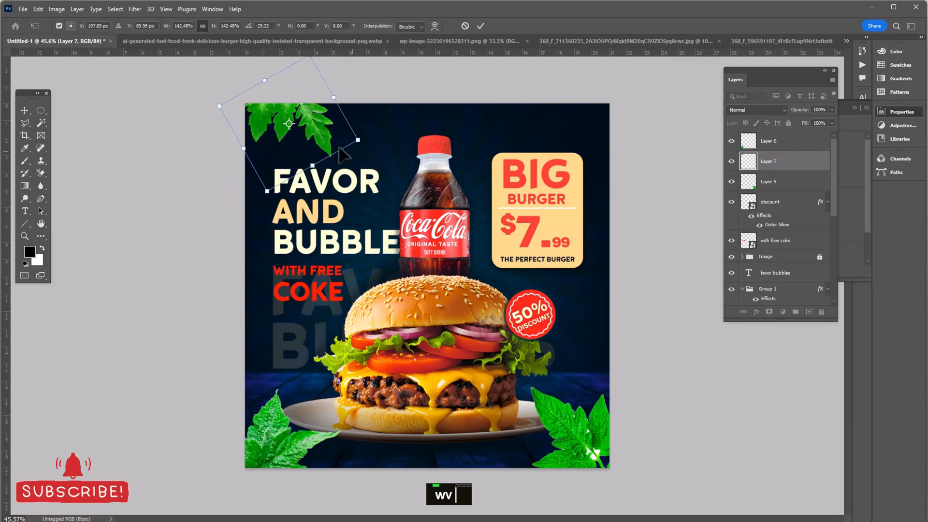
pyautogui.press('Return')
# Apply a Gaussian Blur with a radius of 20.8 pixels to the upper-left leaf branch
pyautogui.click(135, 8)
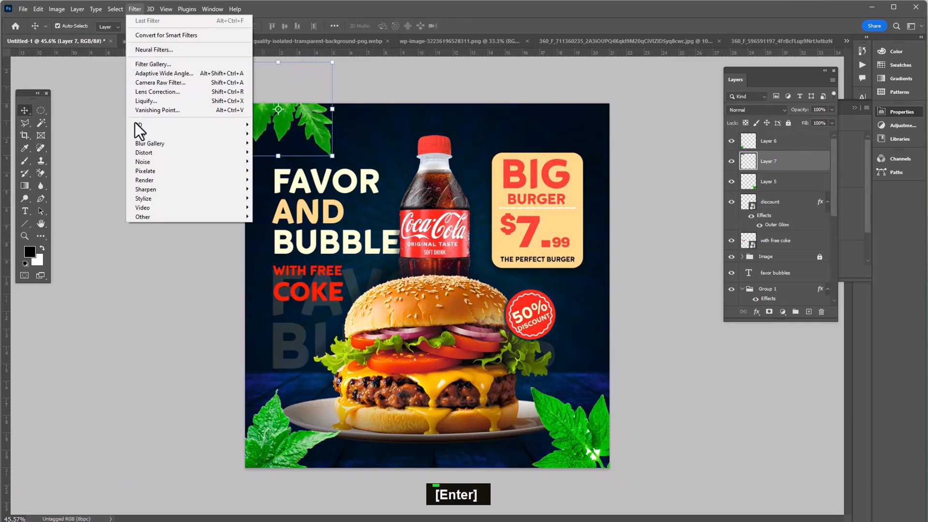
pyautogui.moveTo(144, 133)
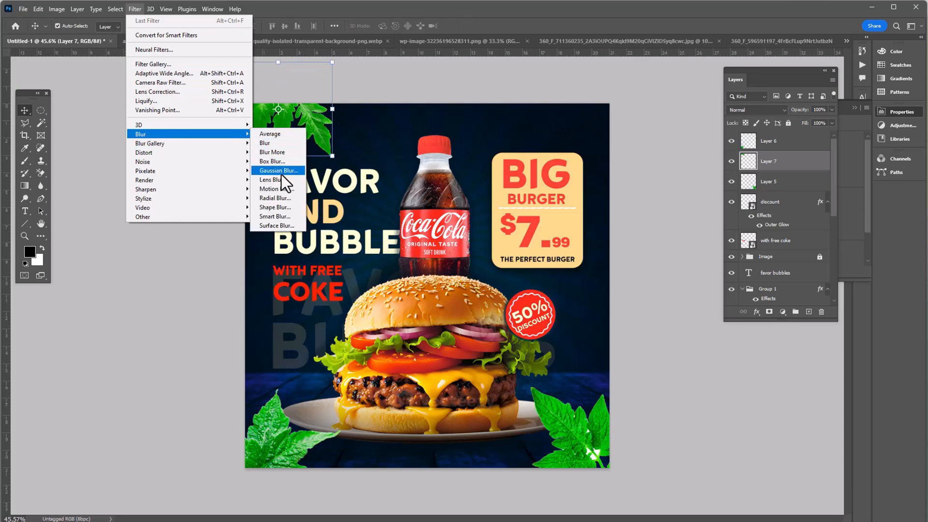
pyautogui.click(281, 172)
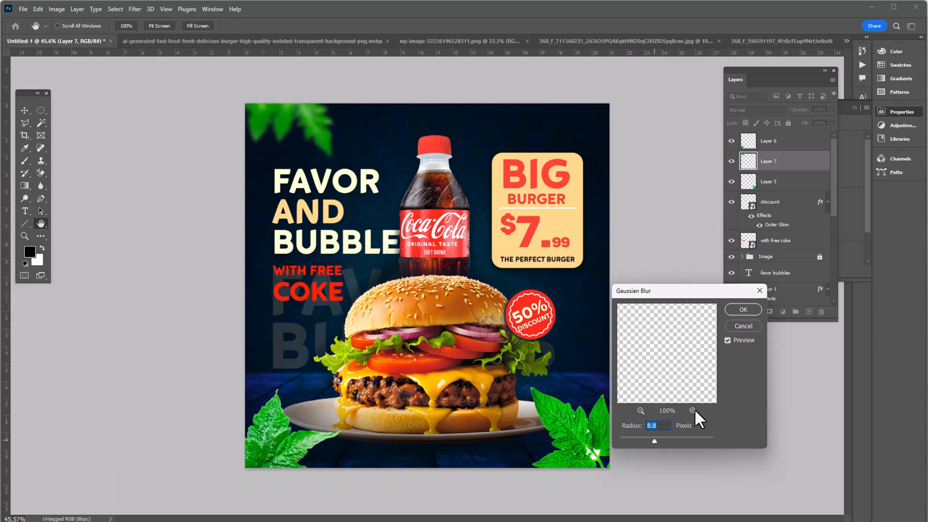
pyautogui.moveTo(653, 441); pyautogui.dragTo(660, 444)
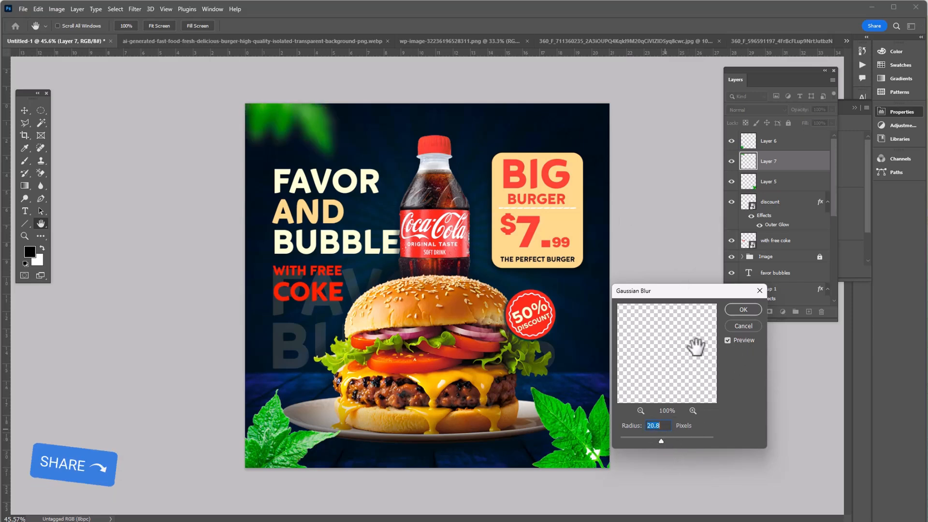
pyautogui.doubleClick(739, 309)
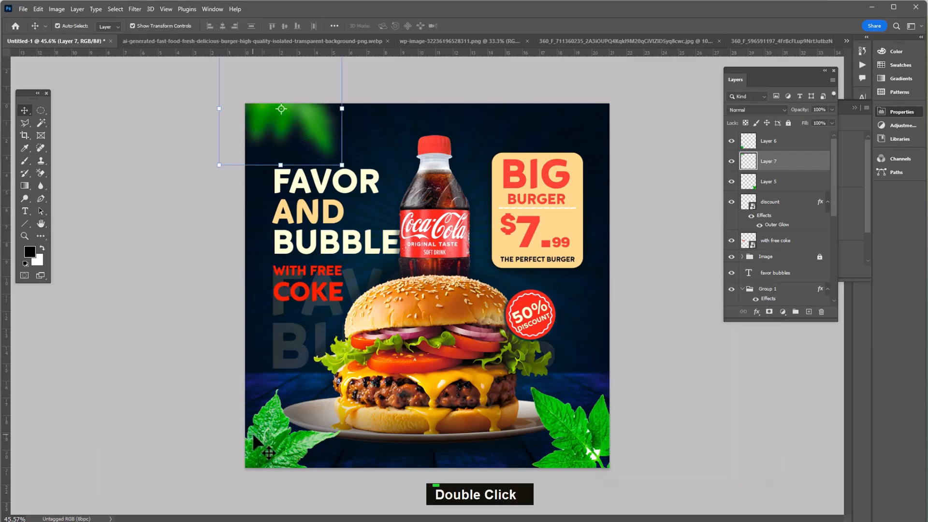
# Repeat the last Gaussian Blur on the lower-left leaf and on the lower-right leaf
pyautogui.click(267, 408)
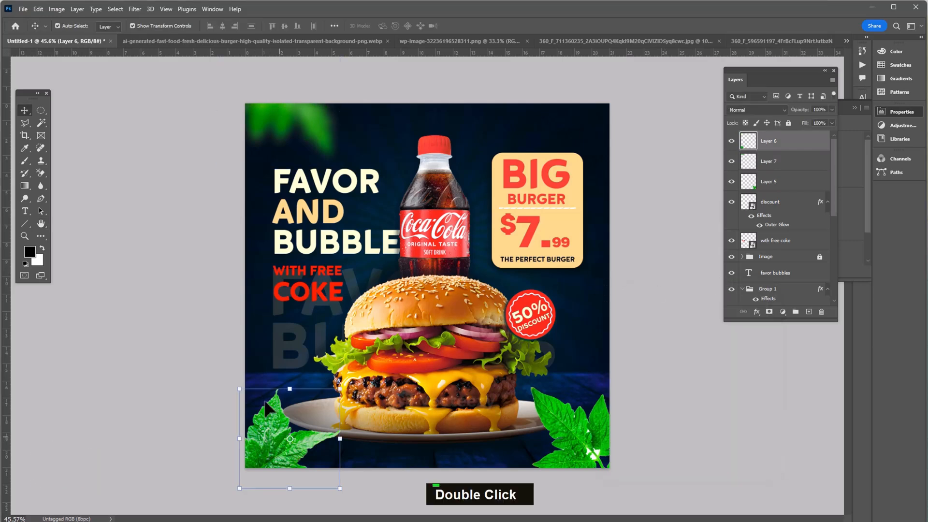
pyautogui.click(135, 9)
pyautogui.click(140, 21)
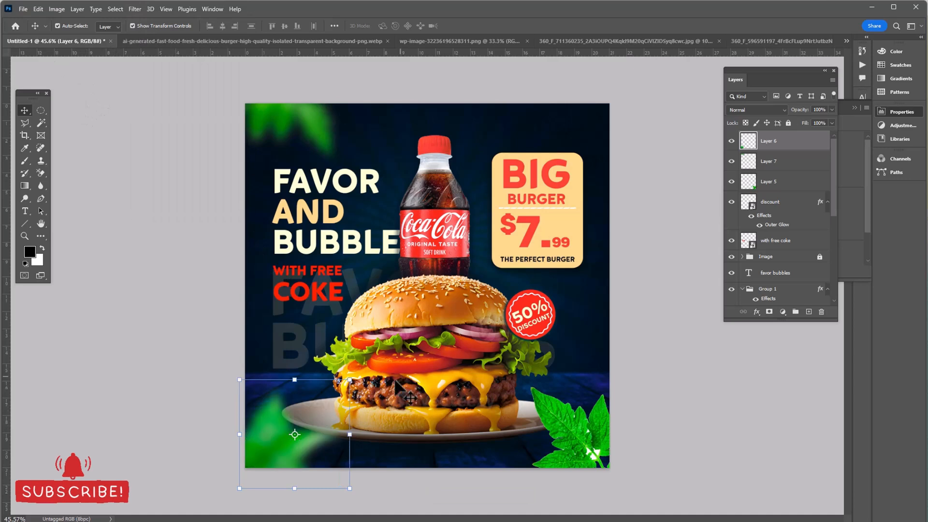
pyautogui.press('Return')
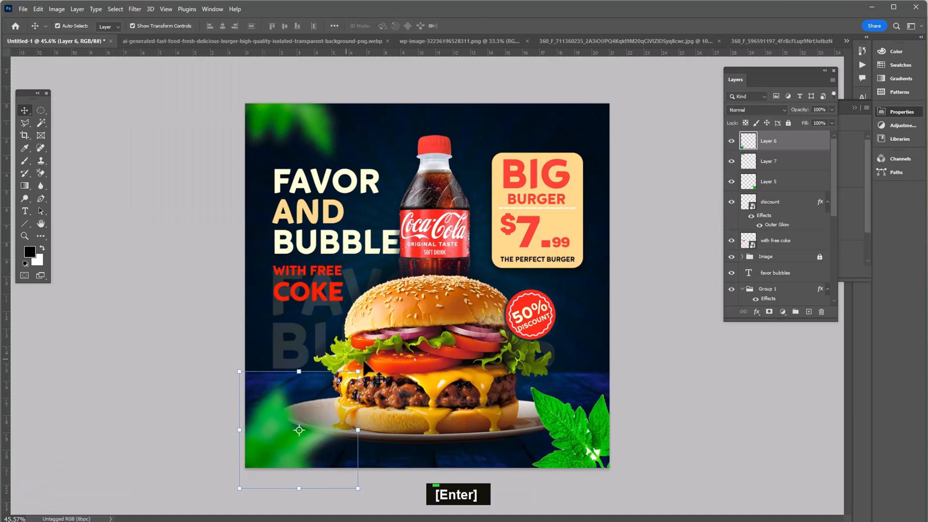
pyautogui.click(575, 440)
pyautogui.click(135, 9)
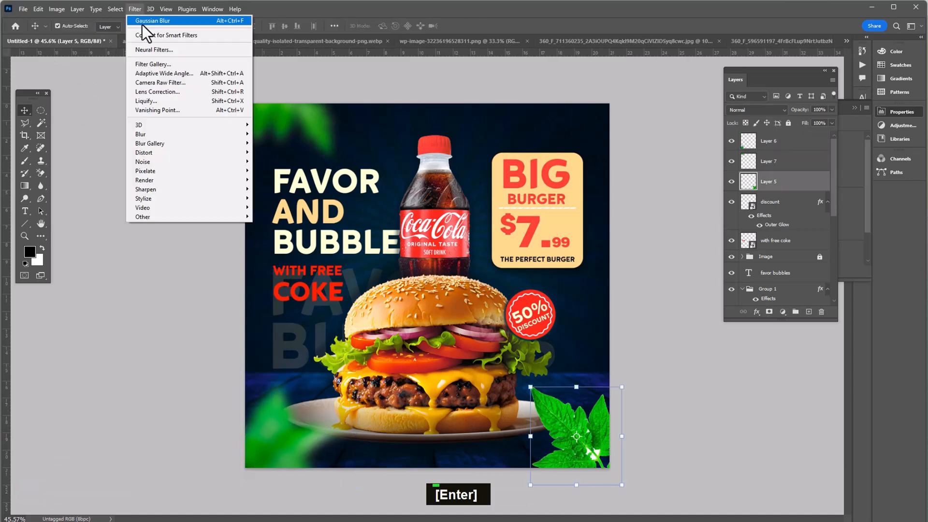
pyautogui.click(152, 22)
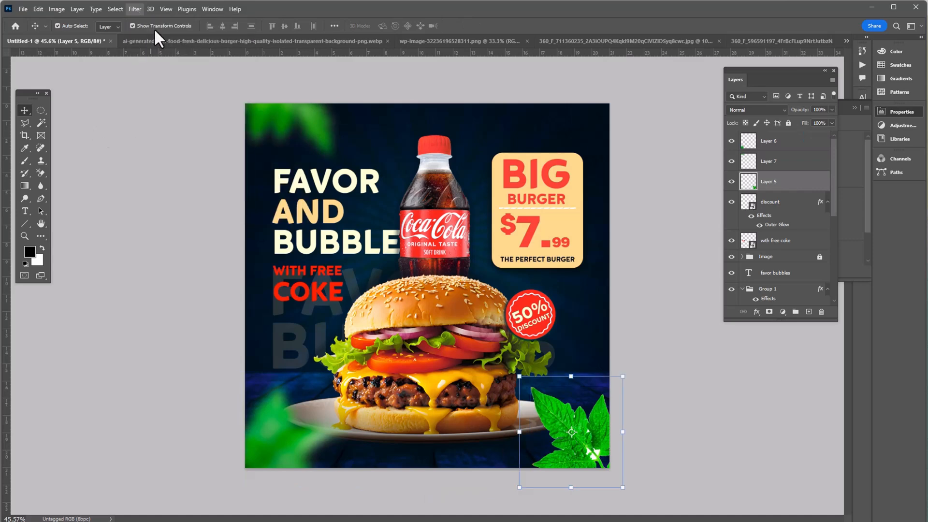
# Apply a Motion Blur to the lower-right leaf with an angle of -41° and a distance of 504 pixels
pyautogui.click(137, 8)
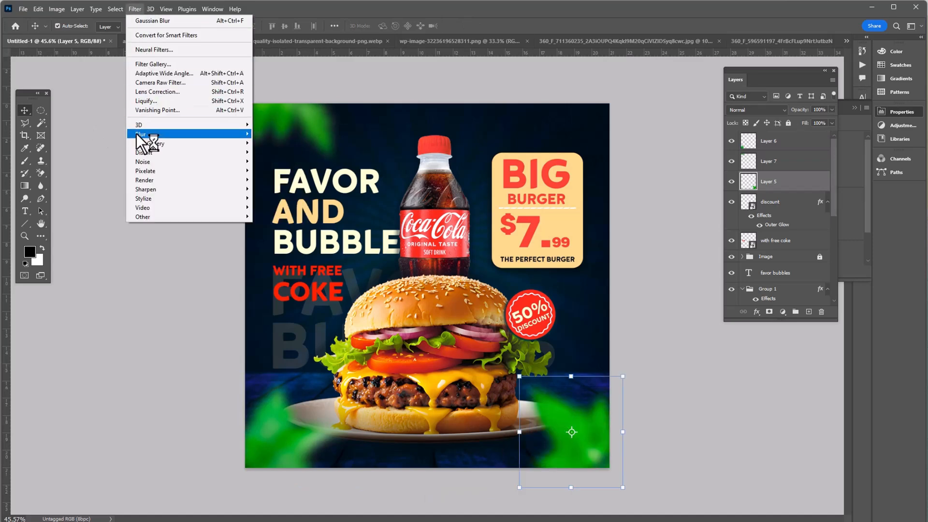
pyautogui.moveTo(138, 134)
pyautogui.click(269, 189)
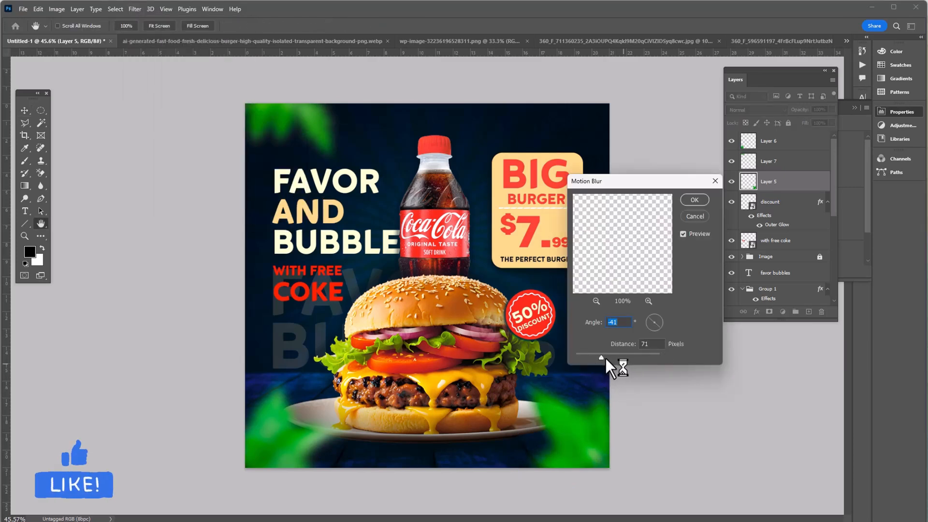
pyautogui.moveTo(602, 358); pyautogui.dragTo(630, 358)
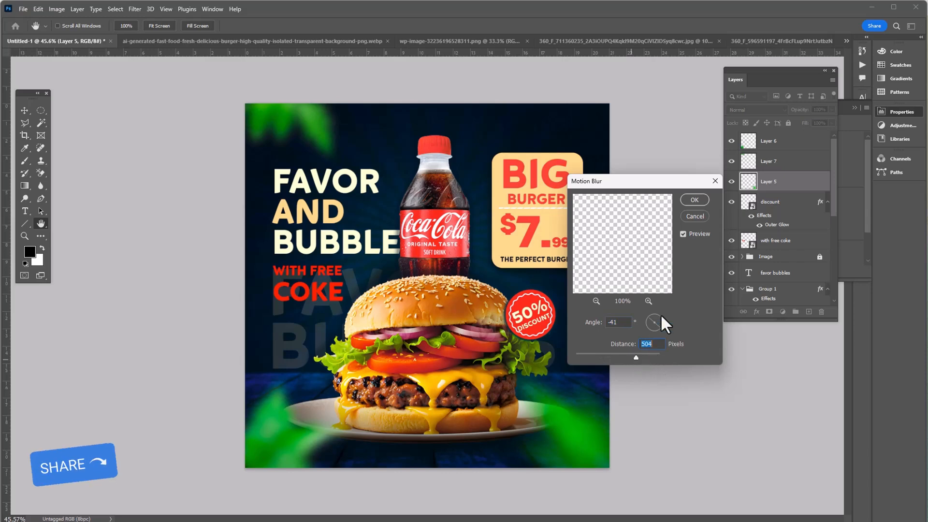
pyautogui.click(694, 199)
# Copy the blurred lower-right leaf to the poster's upper-right corner and rotate the copy about 157°
pyautogui.press('v')
pyautogui.moveTo(601, 441); pyautogui.dragTo(622, 133)
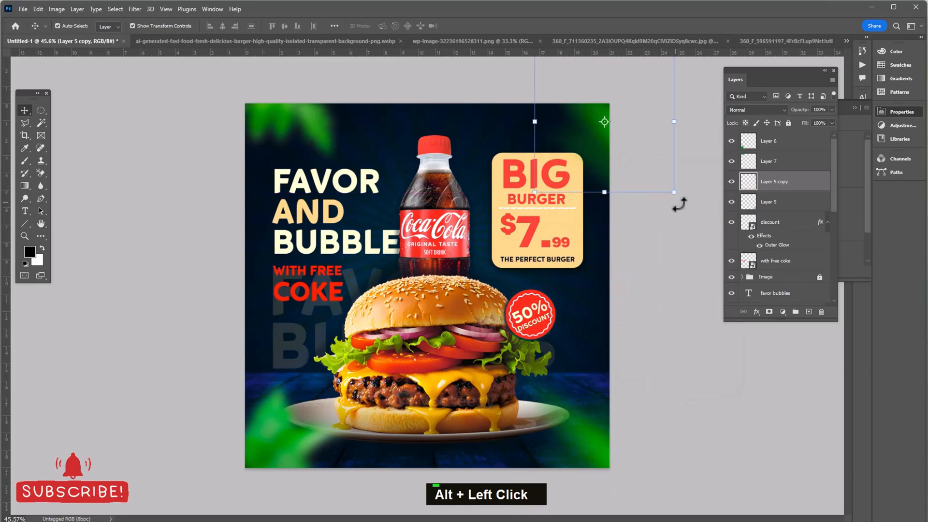
pyautogui.moveTo(677, 201); pyautogui.dragTo(482, 168)
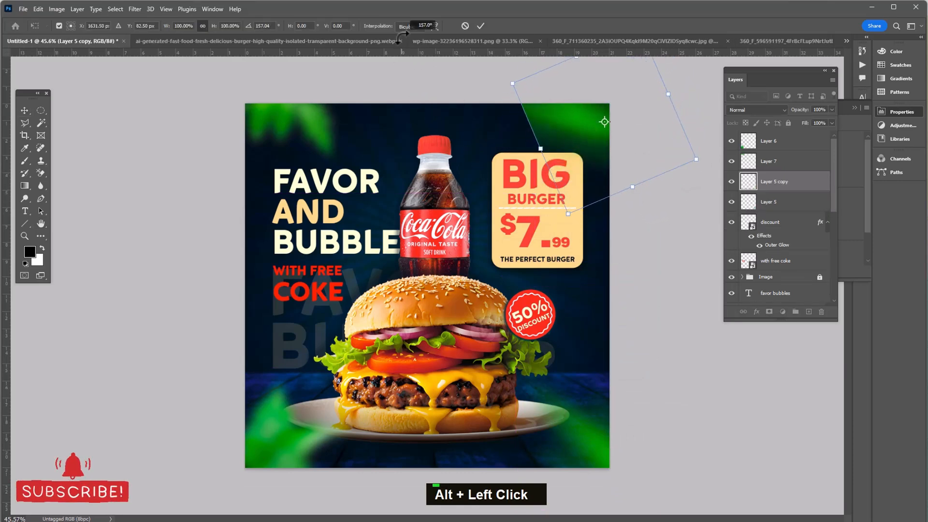
pyautogui.press('Return')
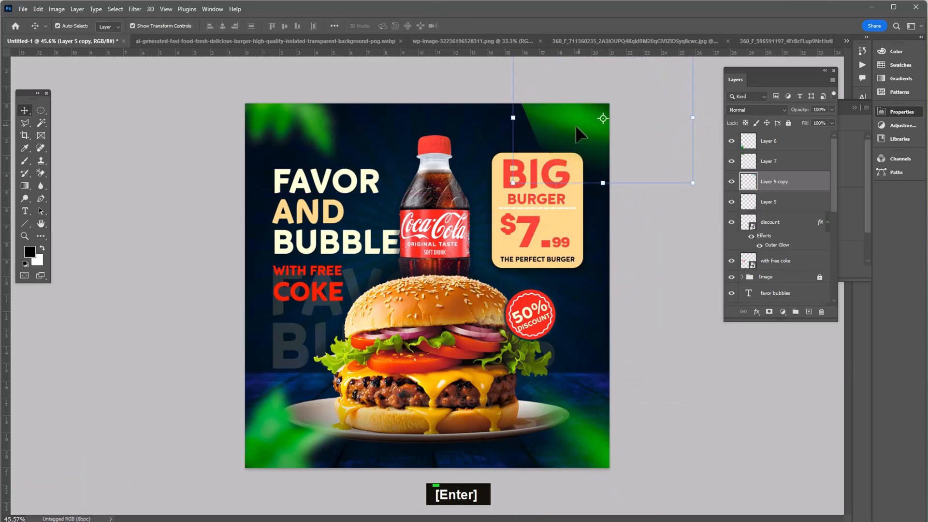
# Shift the upper-right leaf copy up and inward and rotate it further so it fills the corner softly
pyautogui.moveTo(575, 125); pyautogui.dragTo(532, 90)
pyautogui.moveTo(660, 152); pyautogui.dragTo(596, 188)
pyautogui.press('Return')
# Move the lower-left and lower-right blurred leaves slightly outward, farther into their corners
pyautogui.click(269, 449)
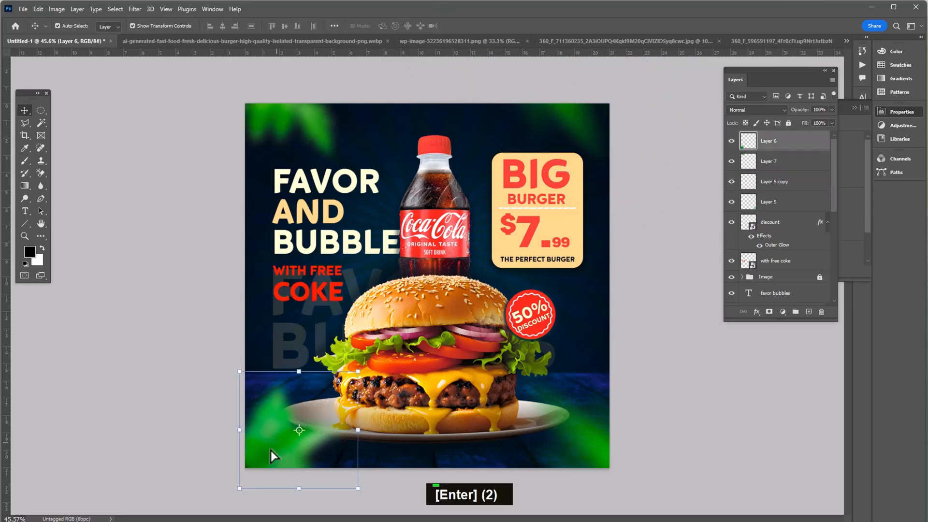
pyautogui.moveTo(271, 451); pyautogui.dragTo(249, 467)
pyautogui.click(698, 354)
pyautogui.moveTo(578, 443); pyautogui.dragTo(595, 457)
pyautogui.click(678, 313)
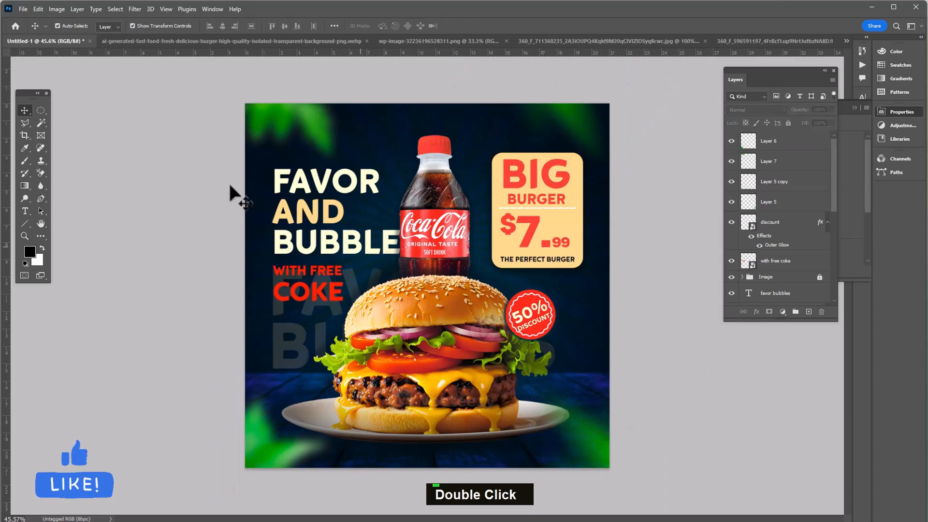
# Place address.psd as a linked file, move the contact bar below the burger plate and scale it down
pyautogui.click(19, 7)
pyautogui.press('Escape')
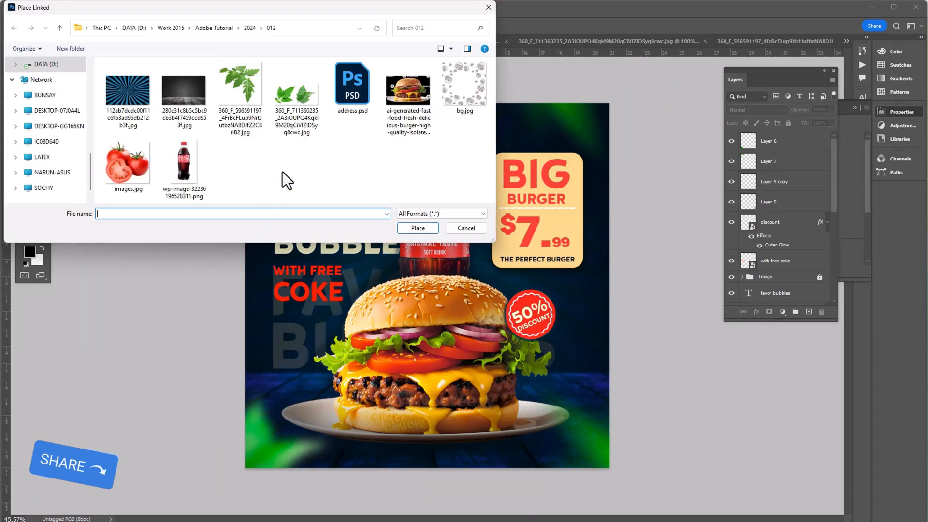
pyautogui.doubleClick(347, 85)
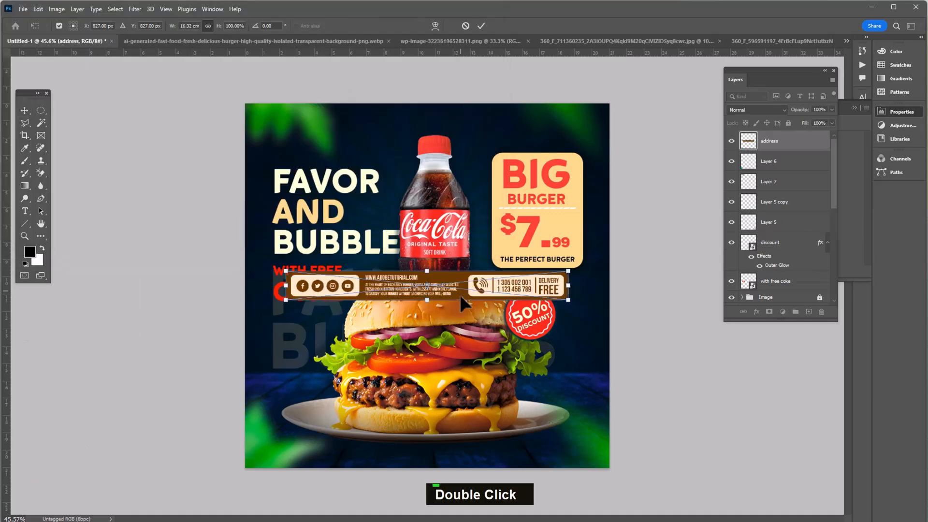
pyautogui.moveTo(459, 295); pyautogui.dragTo(445, 449)
pyautogui.moveTo(570, 466); pyautogui.dragTo(532, 455)
pyautogui.press('Return')
pyautogui.doubleClick(476, 440)
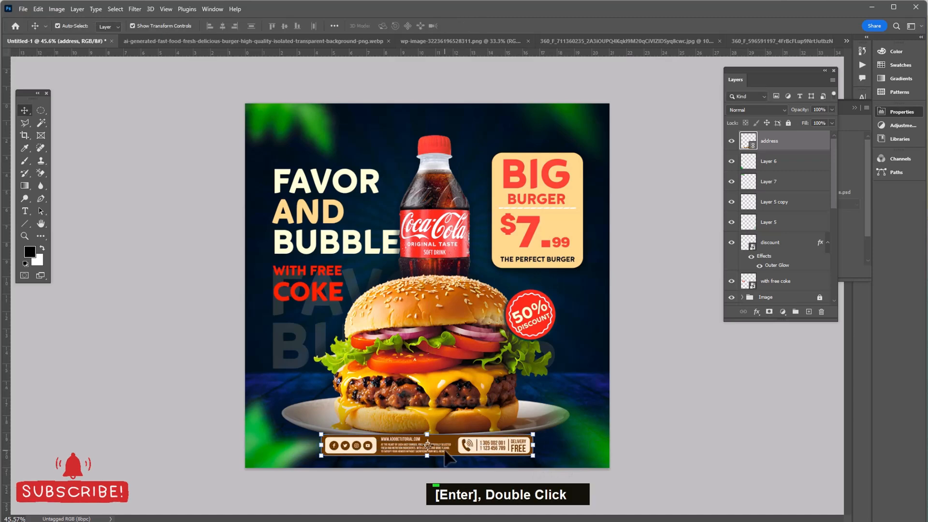
# Find the locked Image group that holds the burger and bottle and unlock it
pyautogui.scroll(-5, 810, 285)
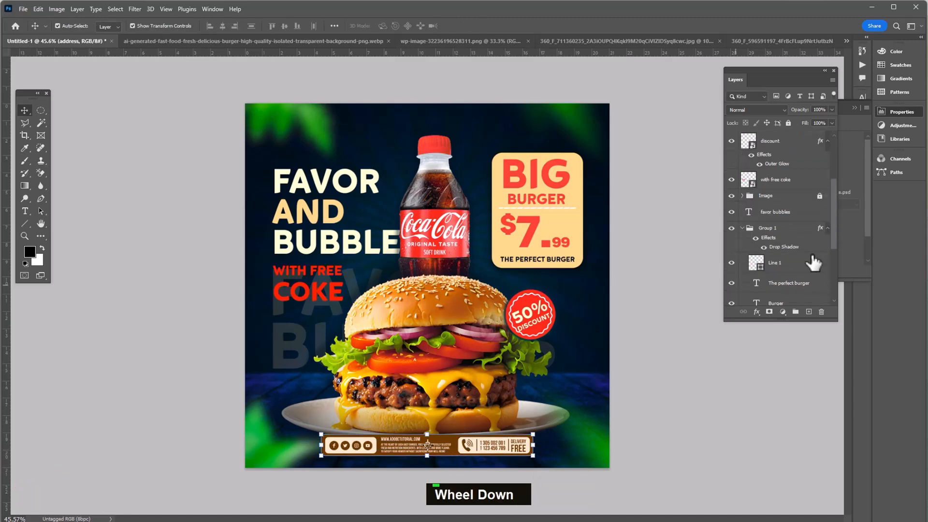
pyautogui.click(781, 281)
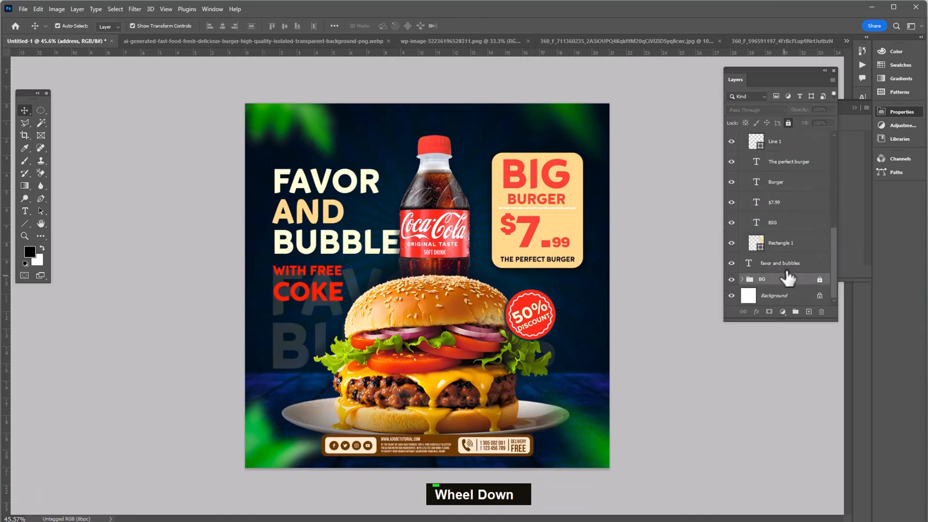
pyautogui.scroll(3, 788, 232)
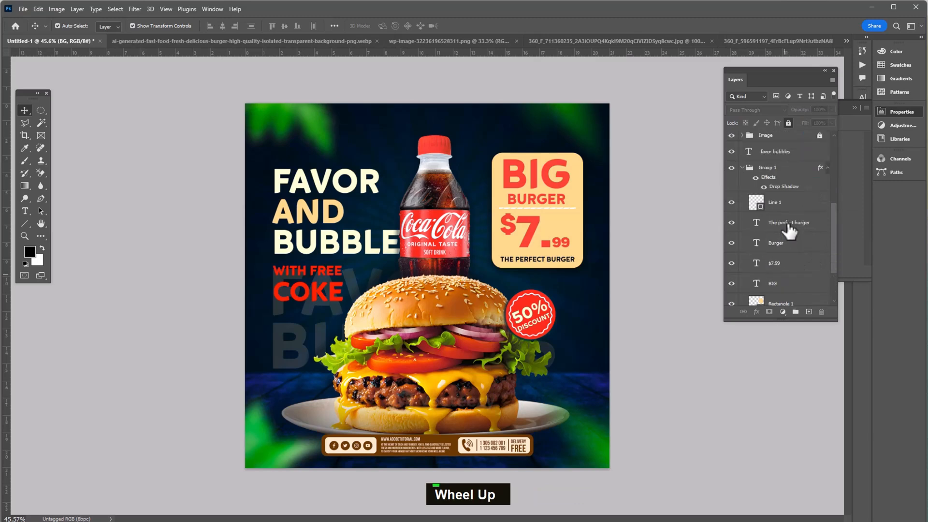
pyautogui.click(773, 169)
pyautogui.scroll(-3, 779, 275)
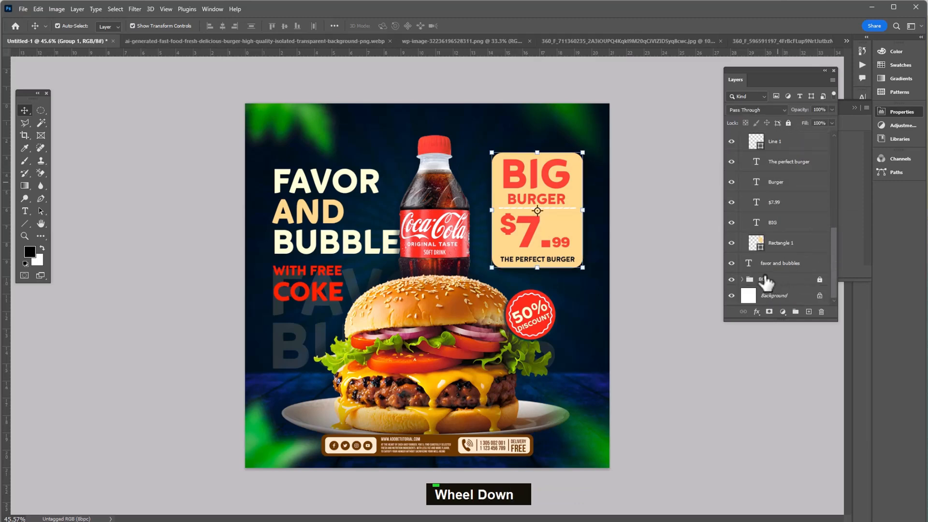
pyautogui.click(771, 282)
pyautogui.scroll(1, 771, 238)
pyautogui.scroll(3, 772, 222)
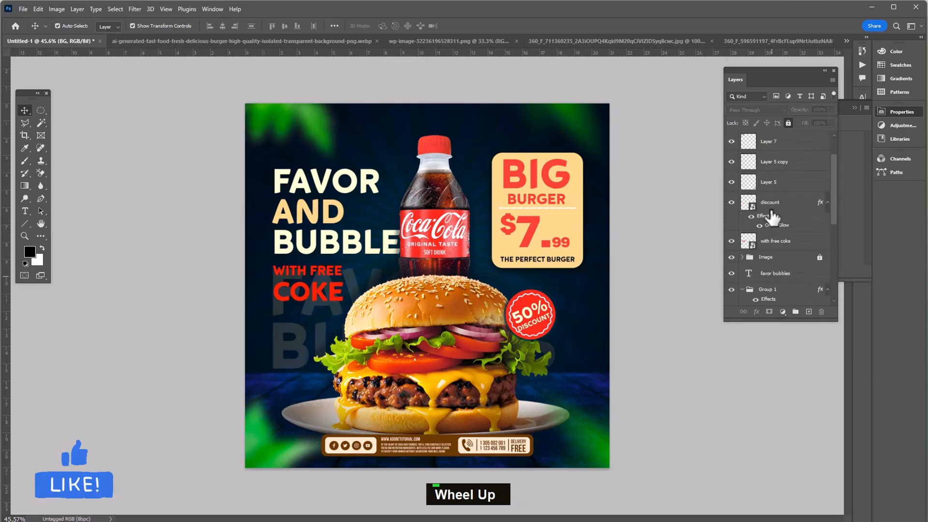
pyautogui.click(770, 260)
pyautogui.click(788, 122)
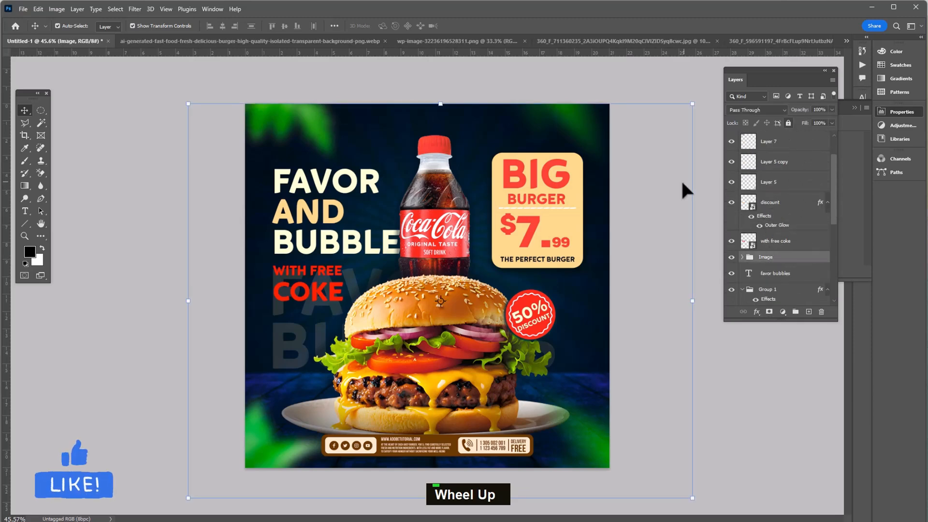
# Move the Image group up to clear the contact bar and scale it to about 102%
pyautogui.hotkey('ctrl', 't')
pyautogui.moveTo(470, 291); pyautogui.dragTo(467, 289)
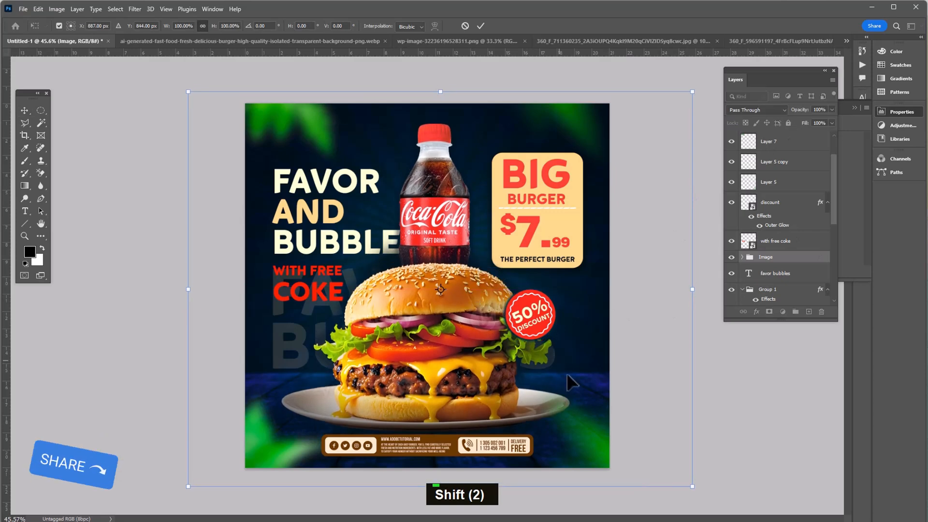
pyautogui.moveTo(695, 490); pyautogui.dragTo(691, 496)
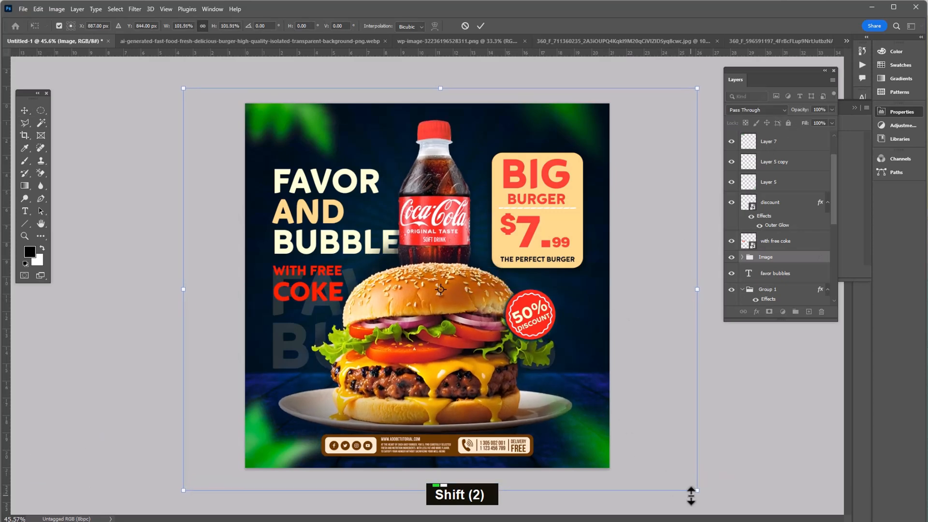
pyautogui.press('Return')
# Enlarge the contact bar slightly around its center
pyautogui.click(507, 453)
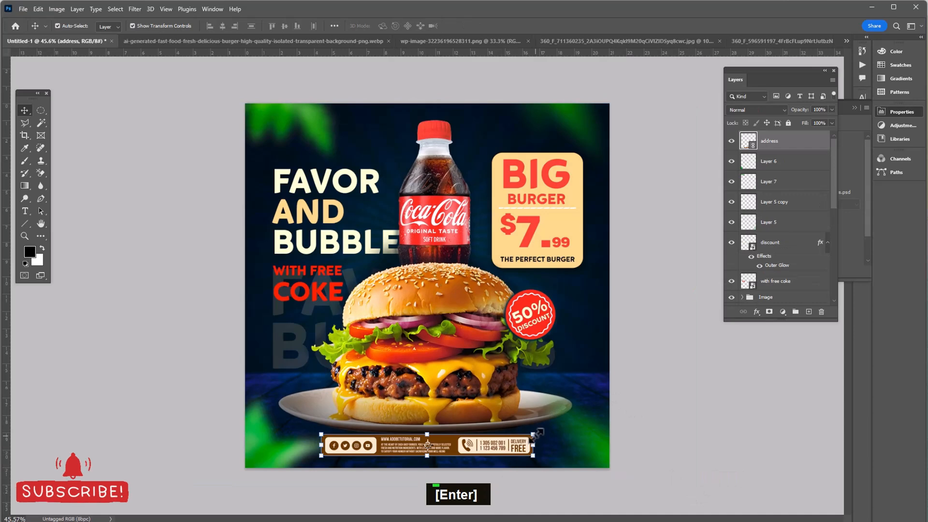
pyautogui.moveTo(534, 434); pyautogui.dragTo(553, 429)
pyautogui.press('Return')
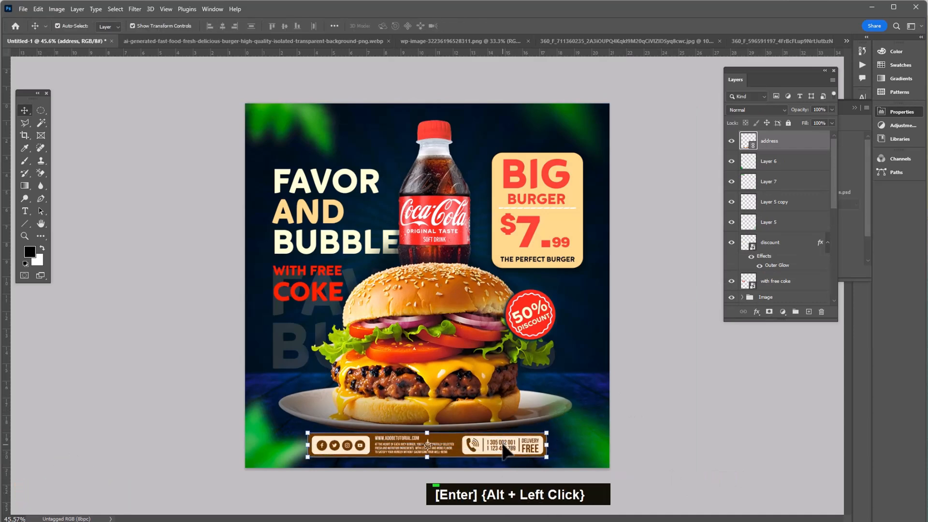
pyautogui.hotkey('ctrl', 'z')
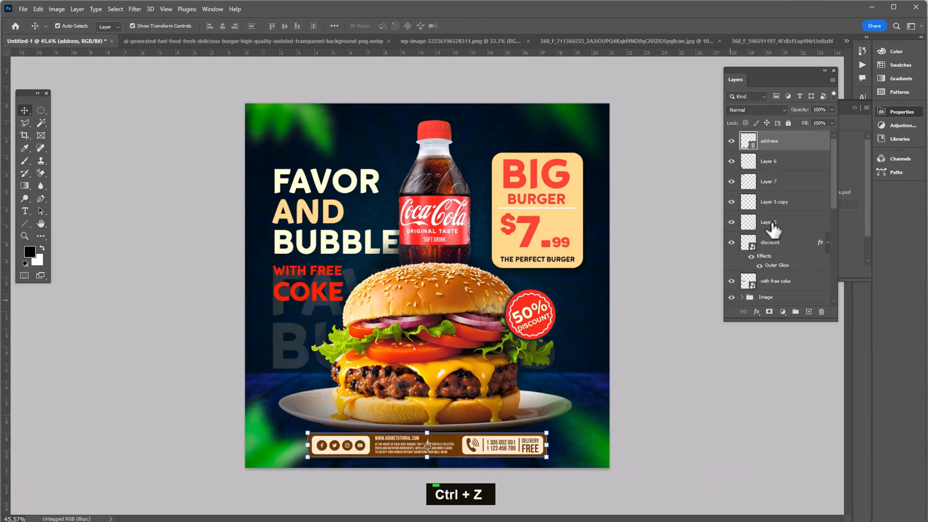
# Add a new layer beneath the address layer and paint one soft black dab on it with a 500 px brush
pyautogui.keyDown('ctrl'); pyautogui.click(808, 311); pyautogui.keyUp('ctrl')
pyautogui.press('b')
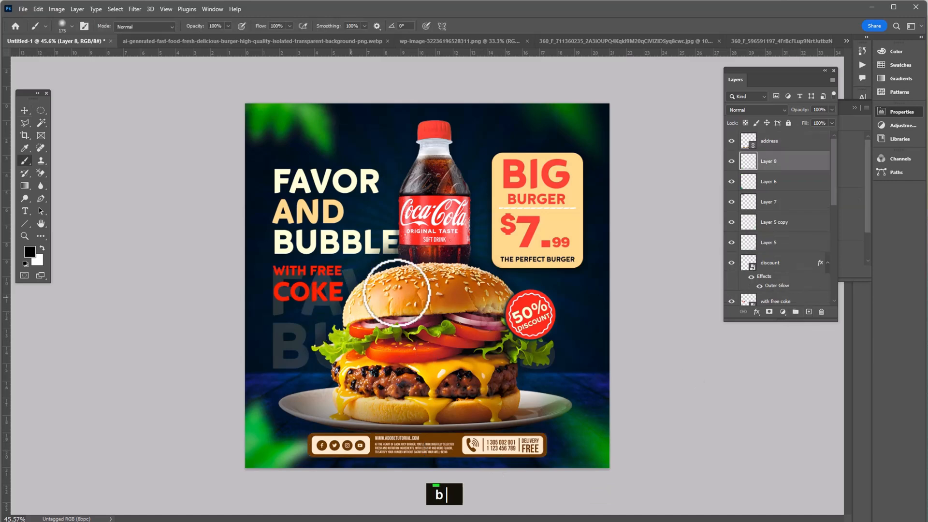
pyautogui.press(']')
pyautogui.press(']')
pyautogui.press(']')
pyautogui.click(423, 292)
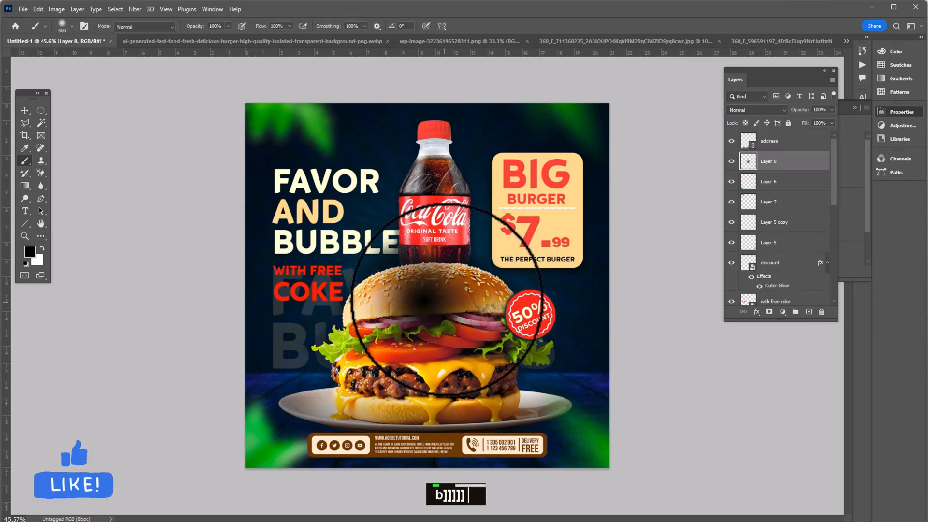
pyautogui.press(']')
# Flatten the black dab into a thin shadow along the contact bar's lower edge and bring its layer to the front
pyautogui.press('v')
pyautogui.moveTo(422, 213)
pyautogui.mouseDown()
pyautogui.moveTo(428, 276)
pyautogui.moveTo(452, 302)
pyautogui.moveTo(452, 458)
pyautogui.mouseUp()
pyautogui.press('Return')
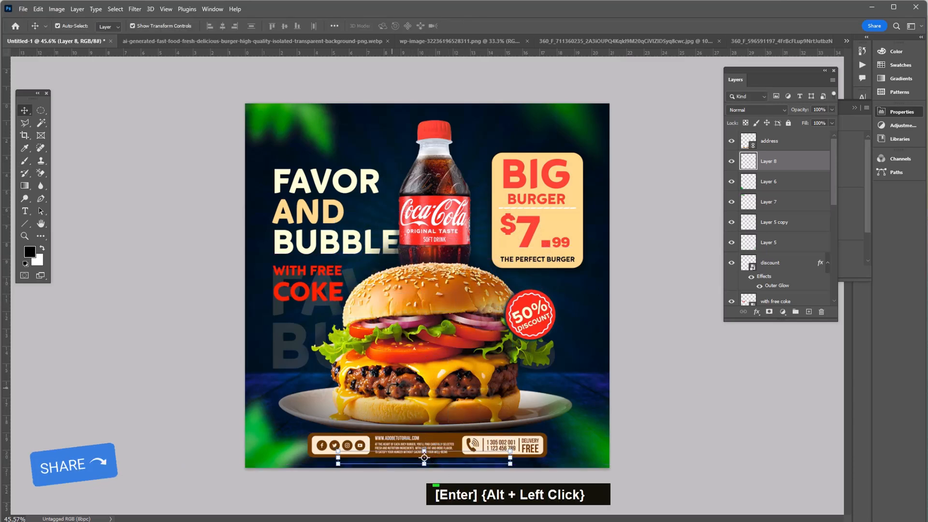
pyautogui.hotkey('ctrl', 'shift', ']')
# Bring the contact bar's address layer to the front, above the shadow layer
pyautogui.scroll(5, 480, 458)
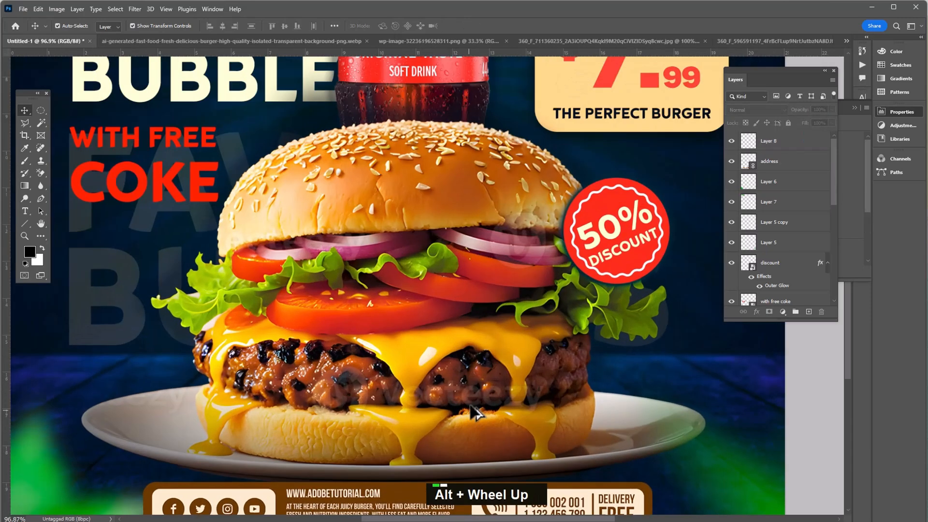
pyautogui.moveTo(472, 411); pyautogui.dragTo(472, 201)
pyautogui.click(455, 296)
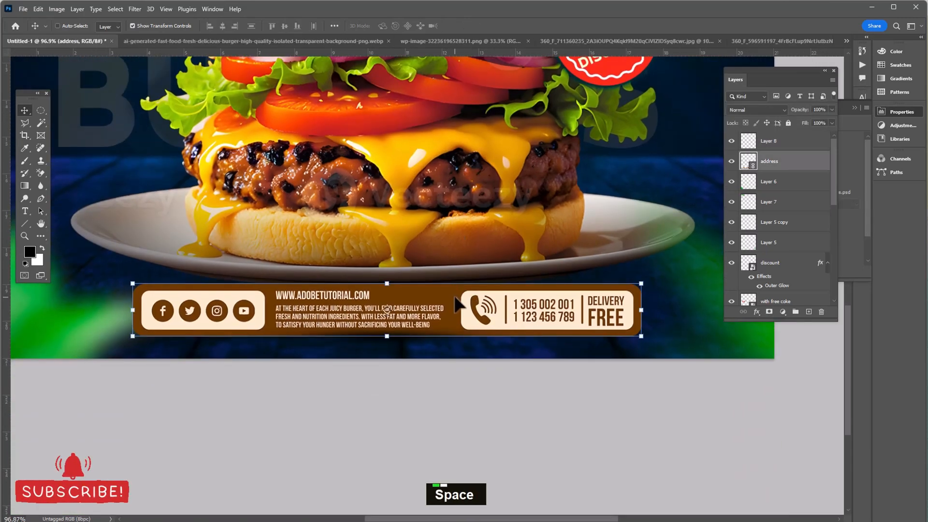
pyautogui.hotkey('ctrl', 'shift', ']')
pyautogui.keyDown('alt'); pyautogui.scroll(-3, 420, 363); pyautogui.keyUp('alt')
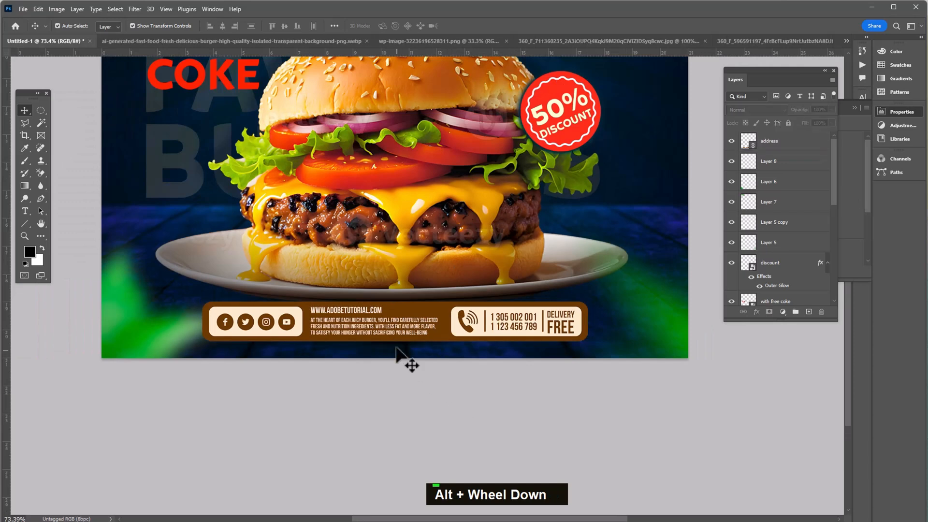
# Copy the shadow up between the plate and contact bar, bring the copy to the front and widen it to nearly the poster's width
pyautogui.click(397, 349)
pyautogui.moveTo(405, 350); pyautogui.dragTo(401, 309)
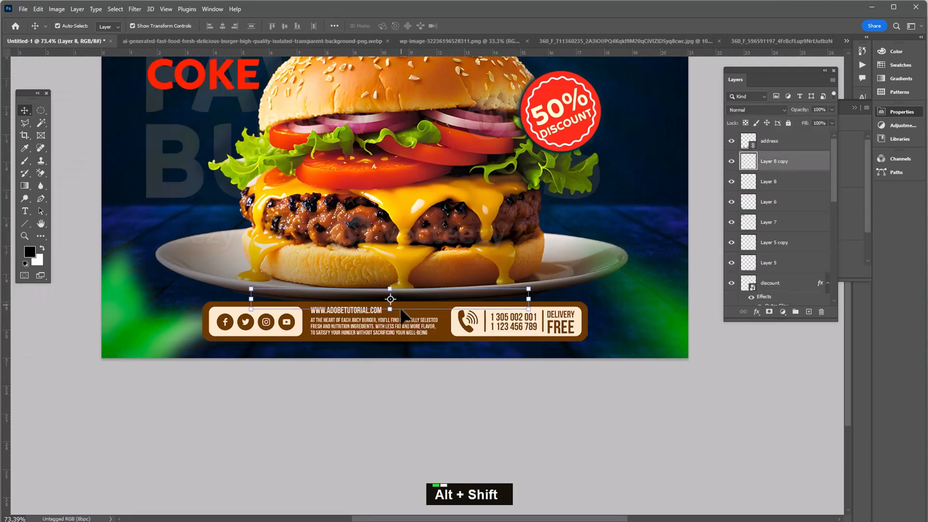
pyautogui.hotkey('ctrl', 'shift', ']')
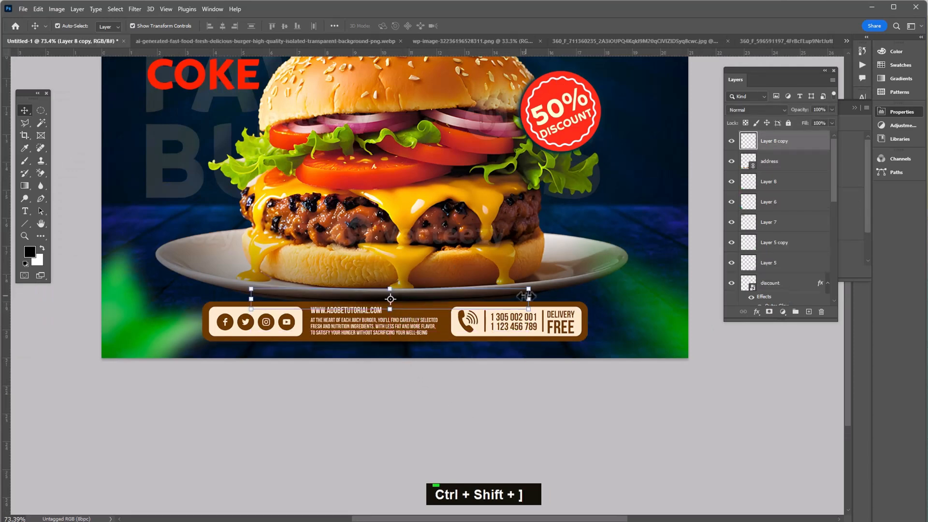
pyautogui.moveTo(528, 299); pyautogui.dragTo(677, 298)
pyautogui.press('Return')
# Nudge the widened shadow copy beneath the plate slightly upward and fit the whole poster in view
pyautogui.click(549, 335)
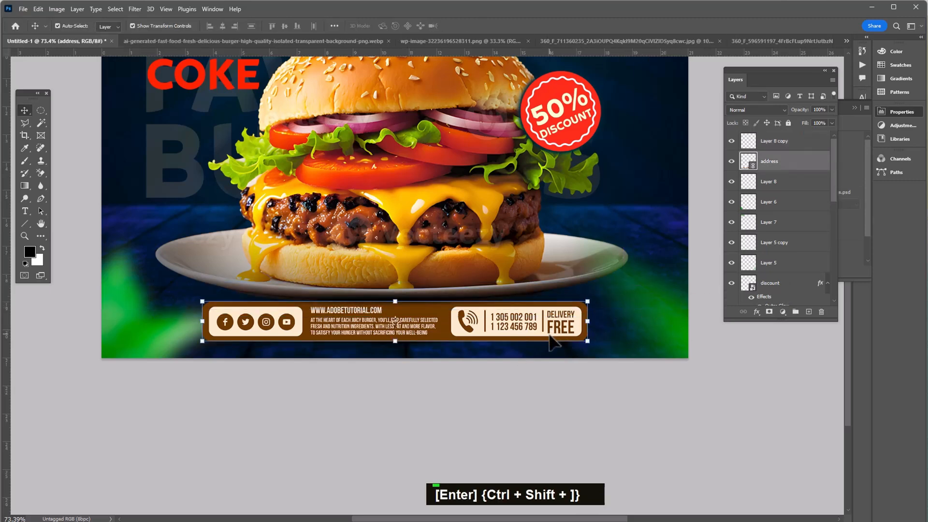
pyautogui.click(495, 375)
pyautogui.click(453, 297)
pyautogui.press('Up')
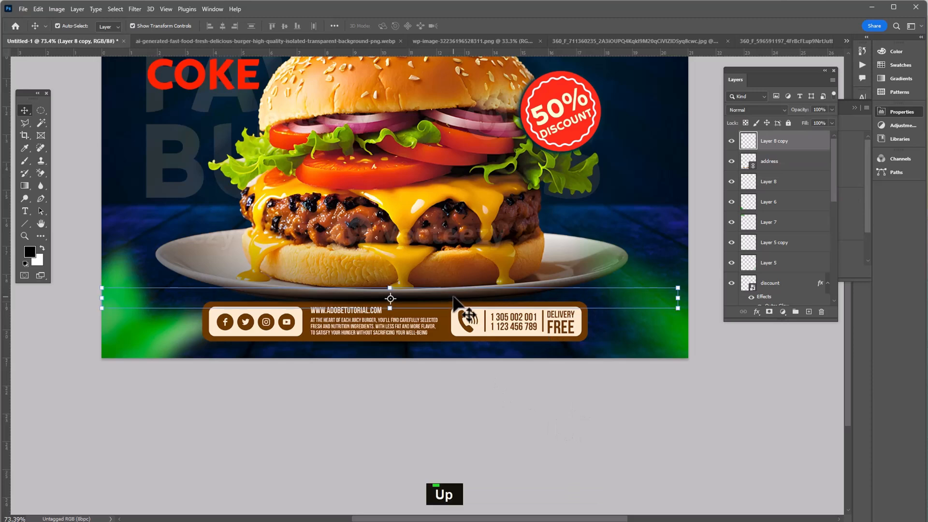
pyautogui.hotkey('ctrl', '0')
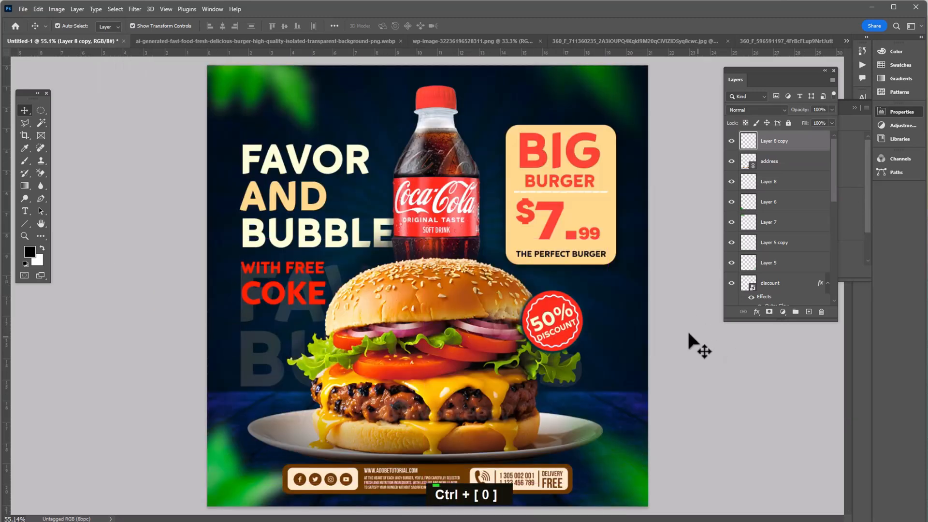